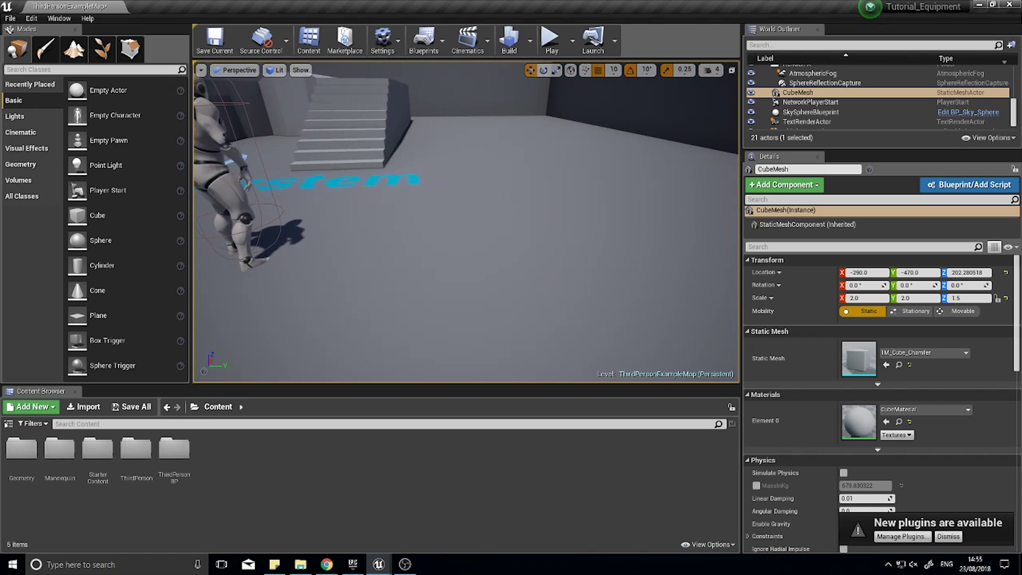
Step: Fly the camera around the level to frame the stairs, cube and mannequin
right_drag(455, 222, 455, 222)
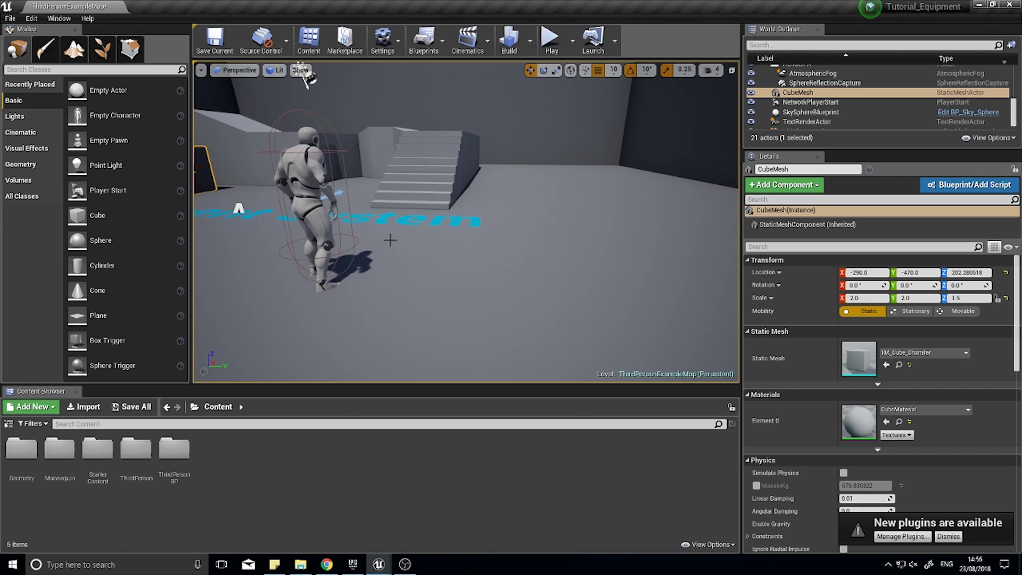
right_drag(415, 241, 368, 239)
key(w)
right_drag(380, 169, 355, 274)
key(s)
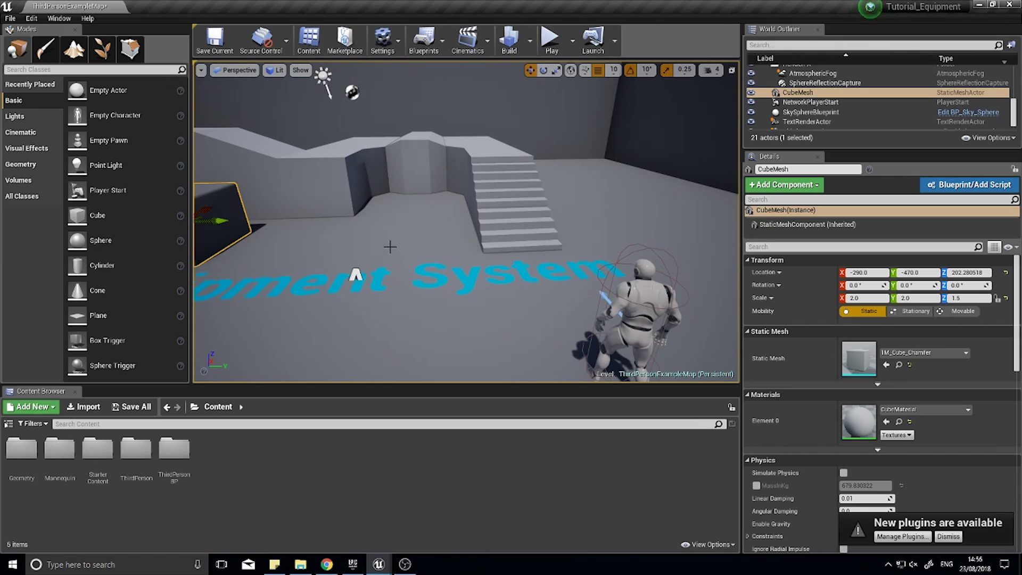
right_drag(390, 246, 436, 242)
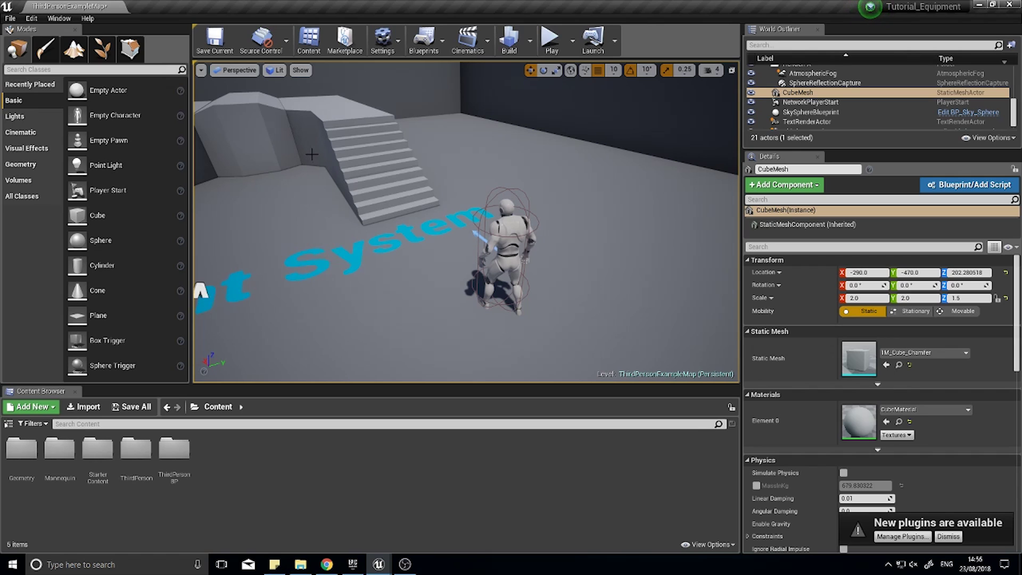
right_drag(340, 261, 372, 360)
mouse_move(453, 256)
right_down()
mouse_move(442, 256)
mouse_move(453, 256)
right_up()
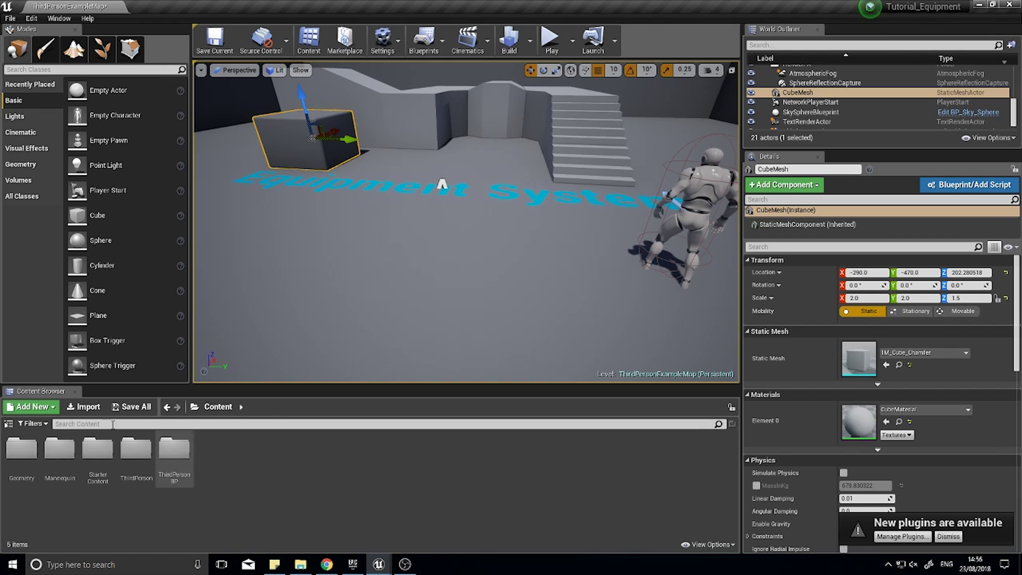
Step: Create a folder named UI in Content and open it
right_click(244, 443)
click(289, 129)
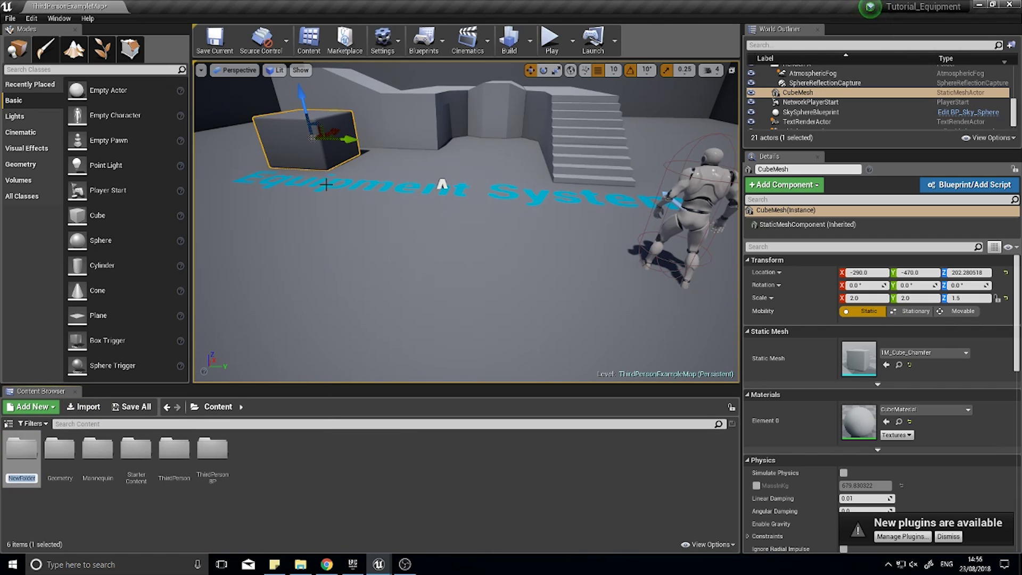
text(UI)
key(Return)
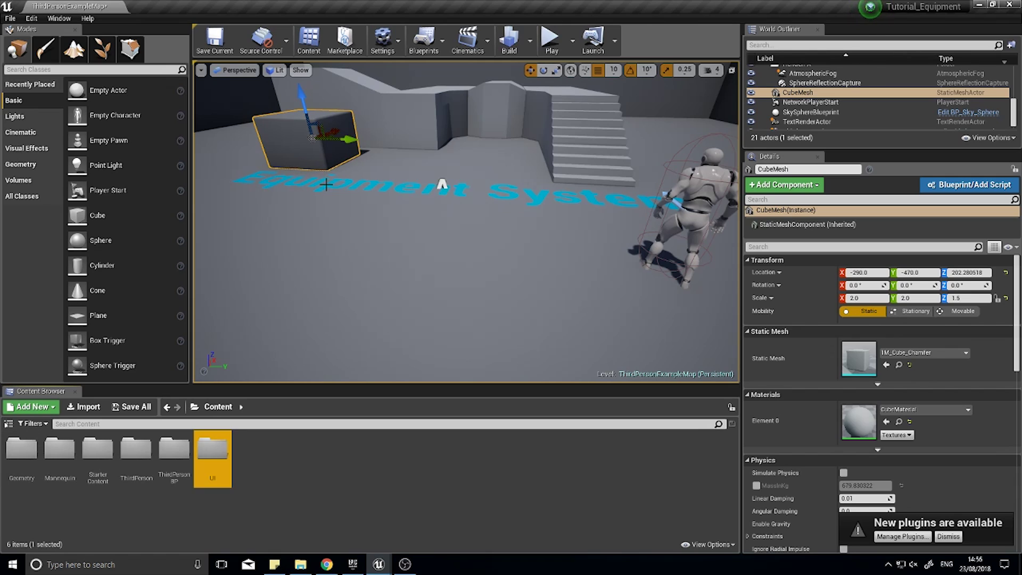
double_click(219, 448)
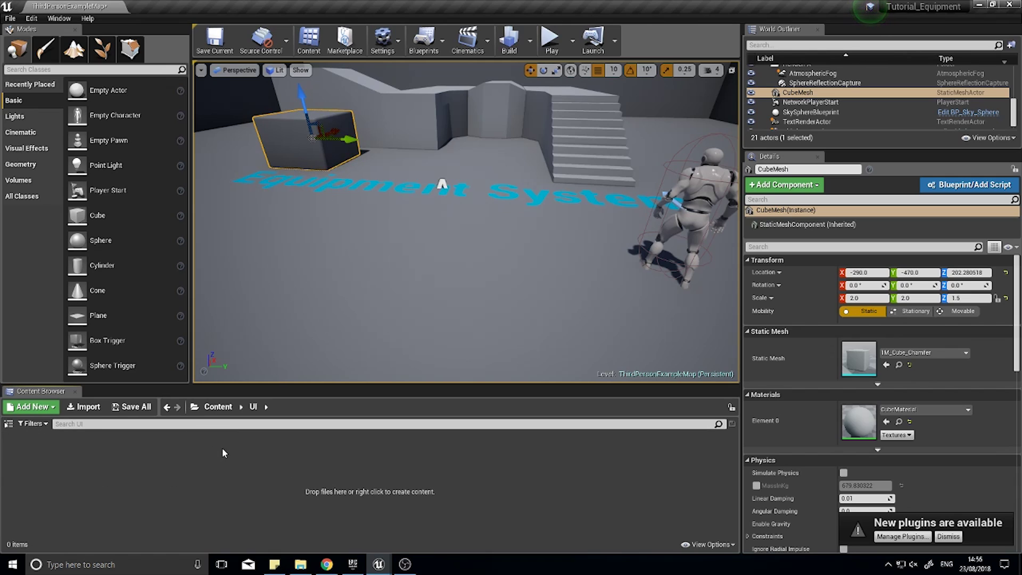
Step: Create a 3DMeshCapture folder inside UI and open it
right_click(123, 452)
click(138, 132)
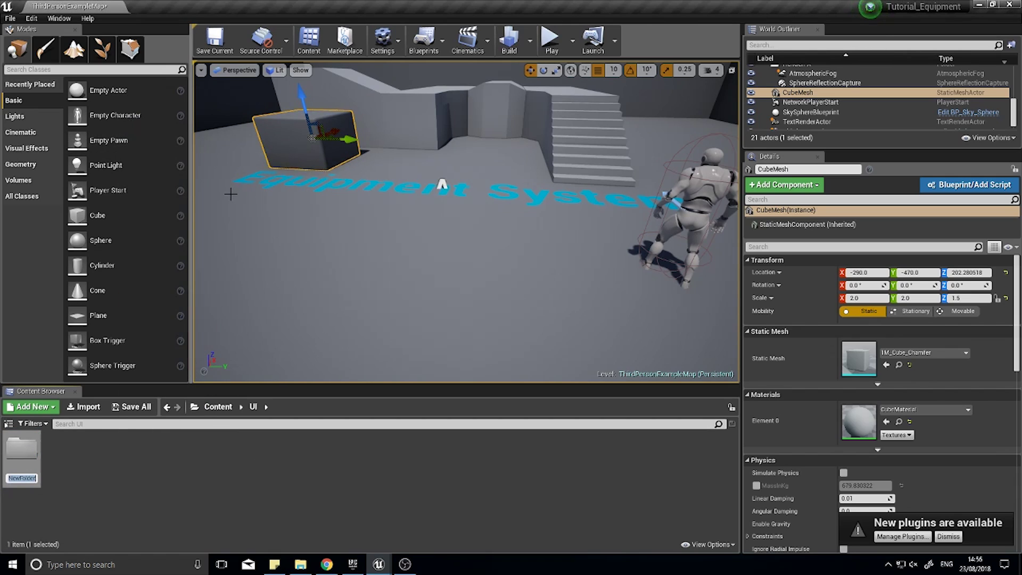
text(3DMeshCap)
key(Return)
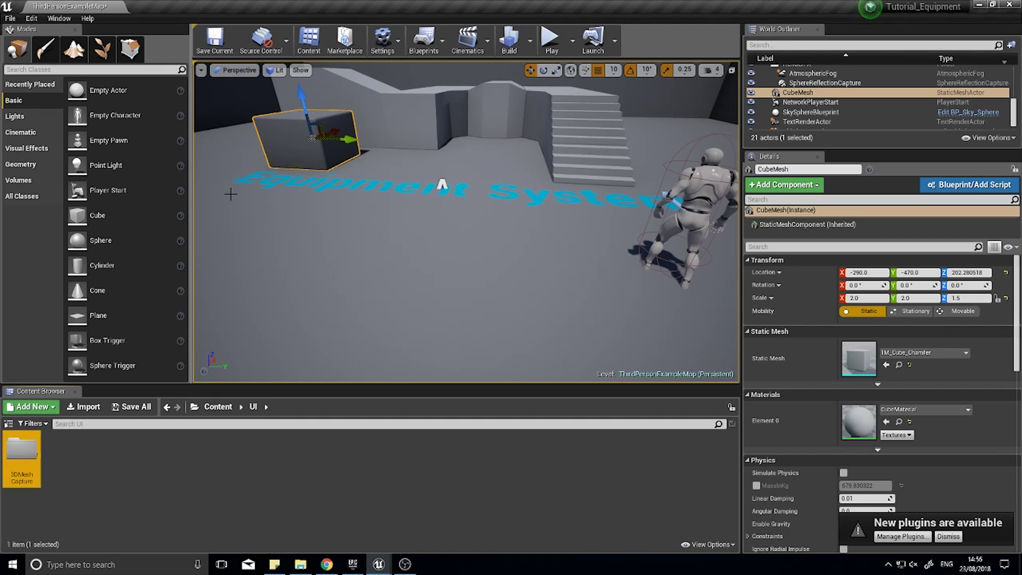
double_click(24, 445)
Step: Add a new Render Target asset named MeshRenderTarget
click(32, 406)
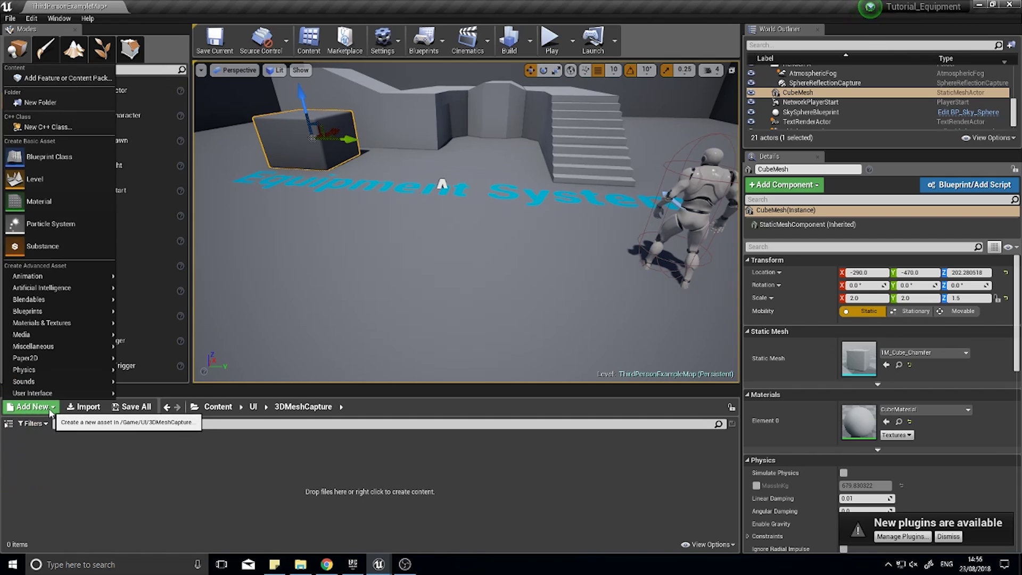
mouse_move(83, 324)
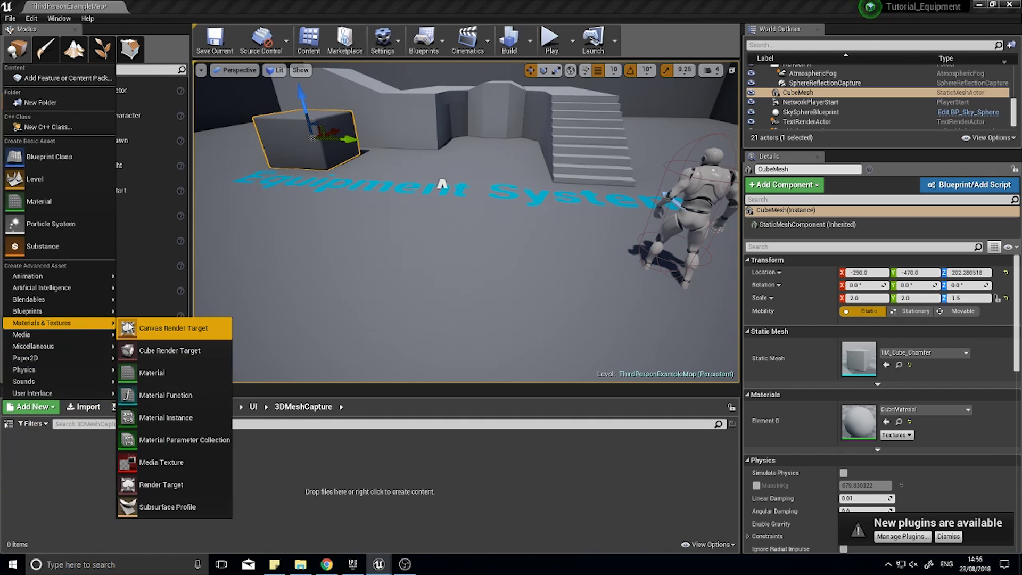
click(177, 492)
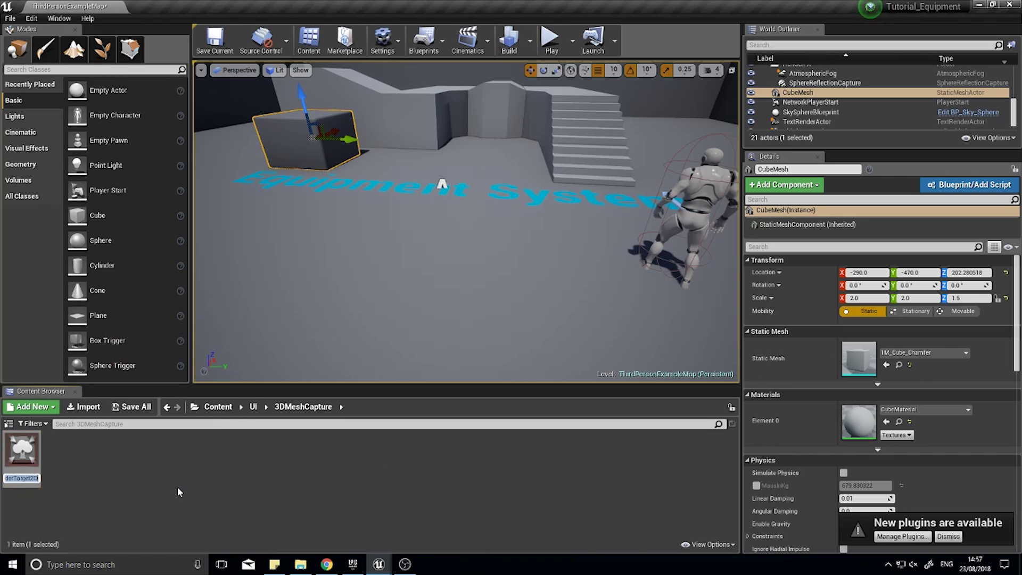
text(Mesh)
text(Rend)
text(erTarget)
key(Return)
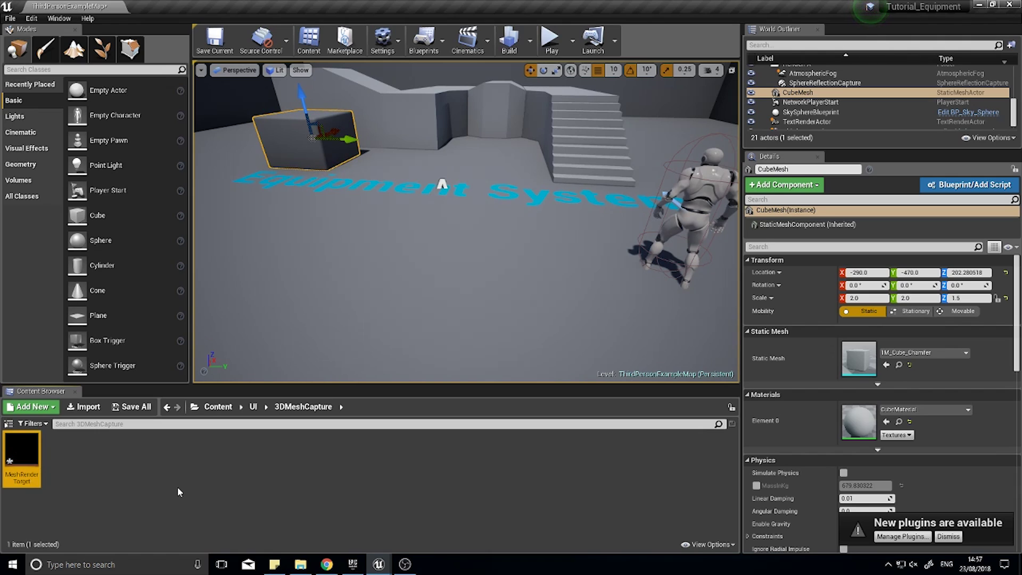
Step: Create the MeshRenderTarget_Mat material from MeshRenderTarget and select it
right_click(19, 443)
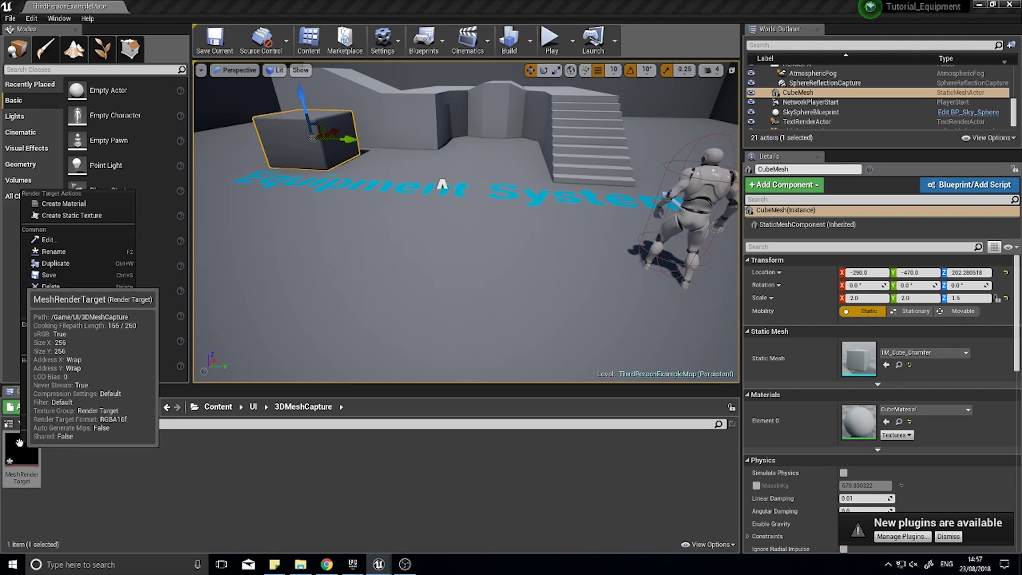
click(69, 211)
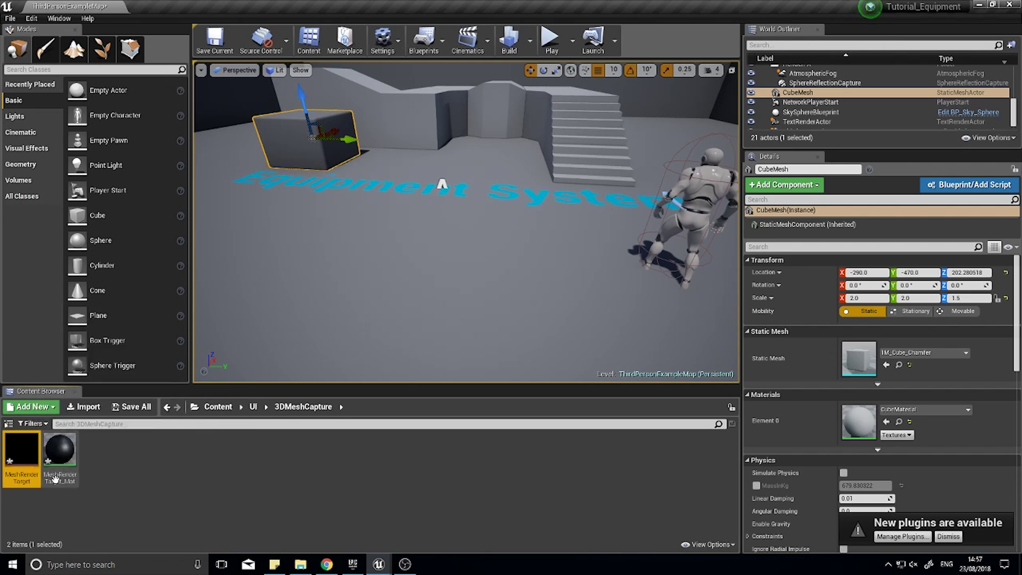
click(28, 452)
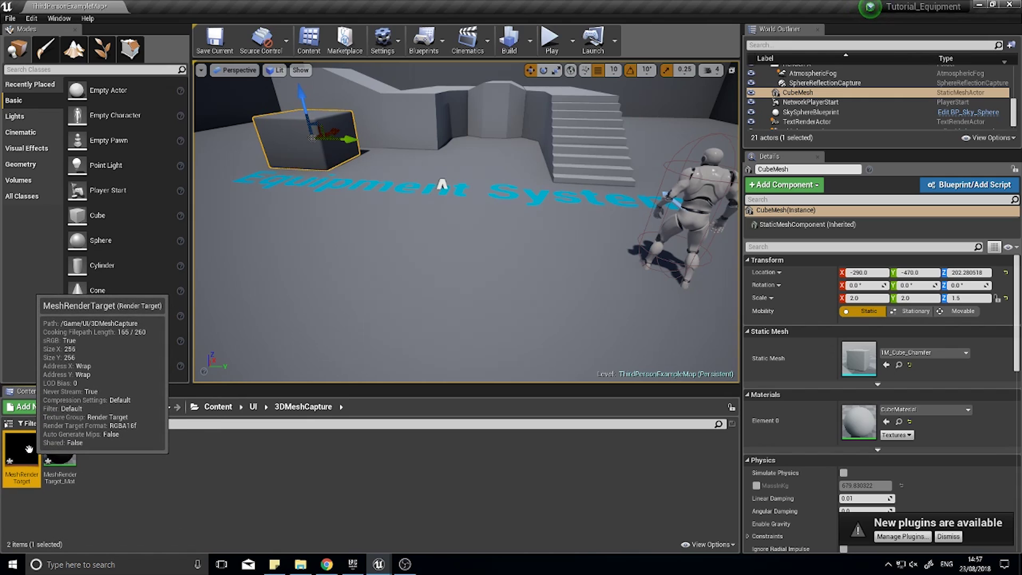
mouse_move(68, 462)
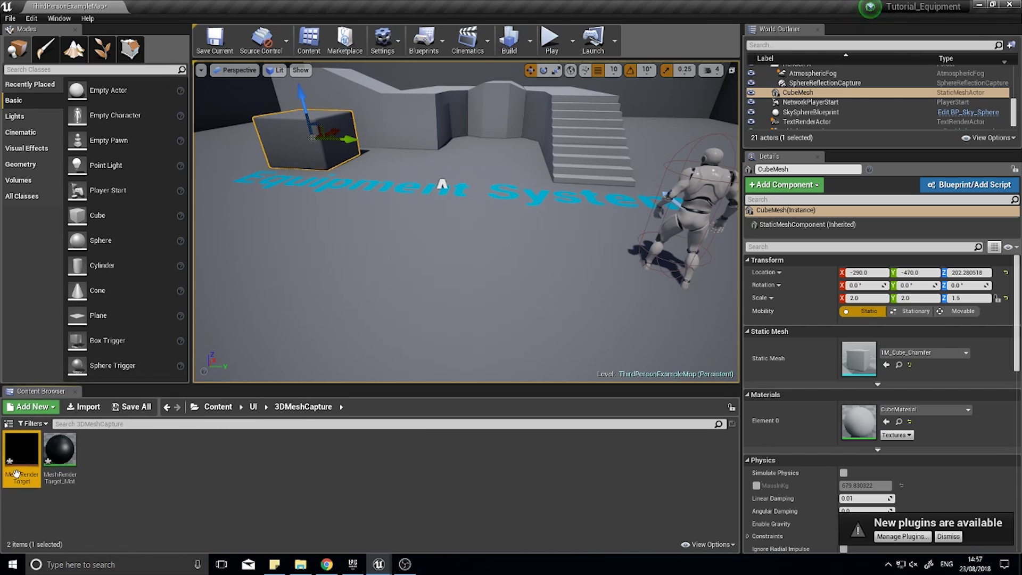
mouse_move(22, 470)
click(62, 447)
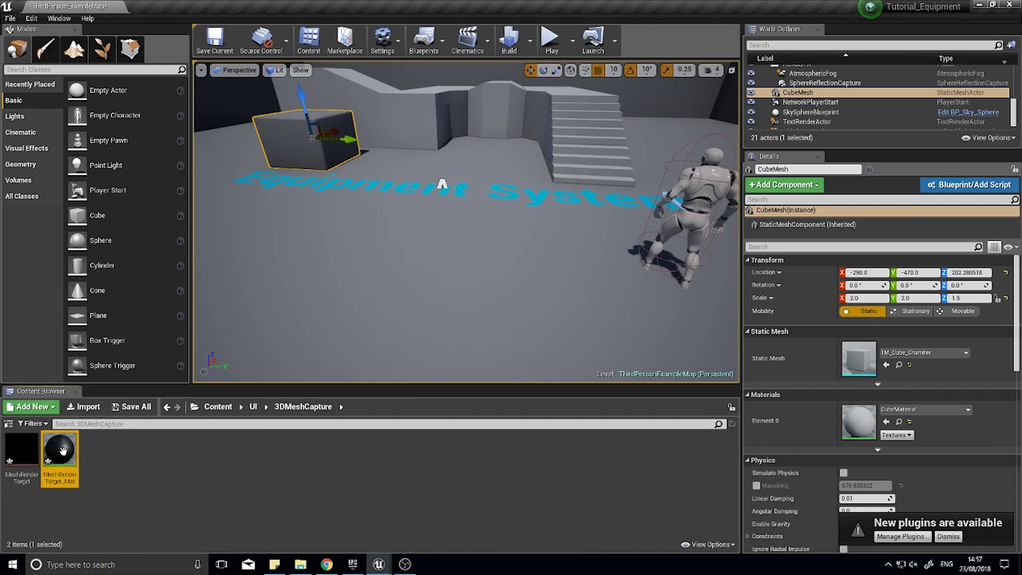
Step: In MeshRenderTarget_Mat, arrange the nodes and set Material Domain to User Interface
double_click(62, 448)
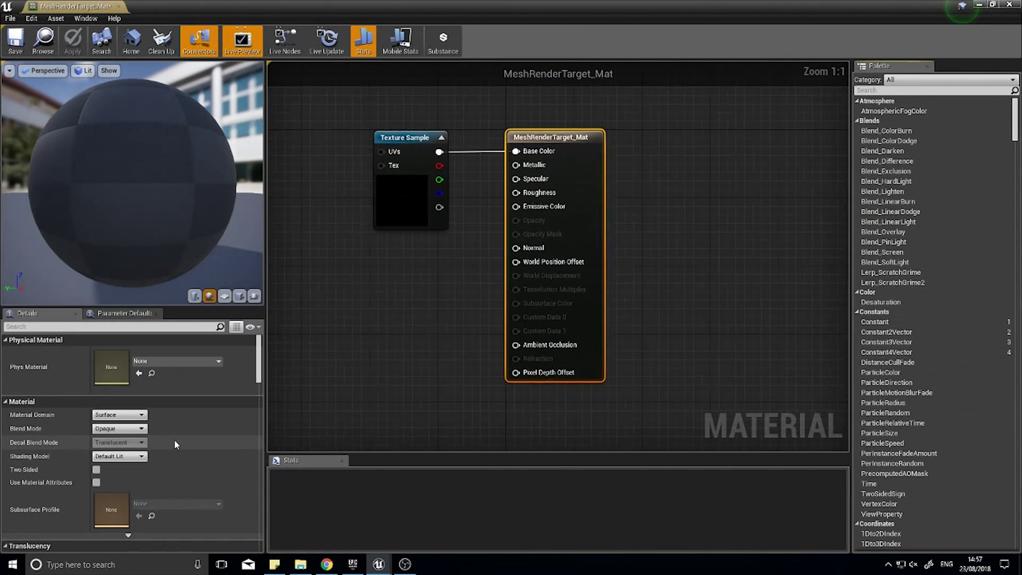
click(480, 221)
drag(480, 221, 443, 191)
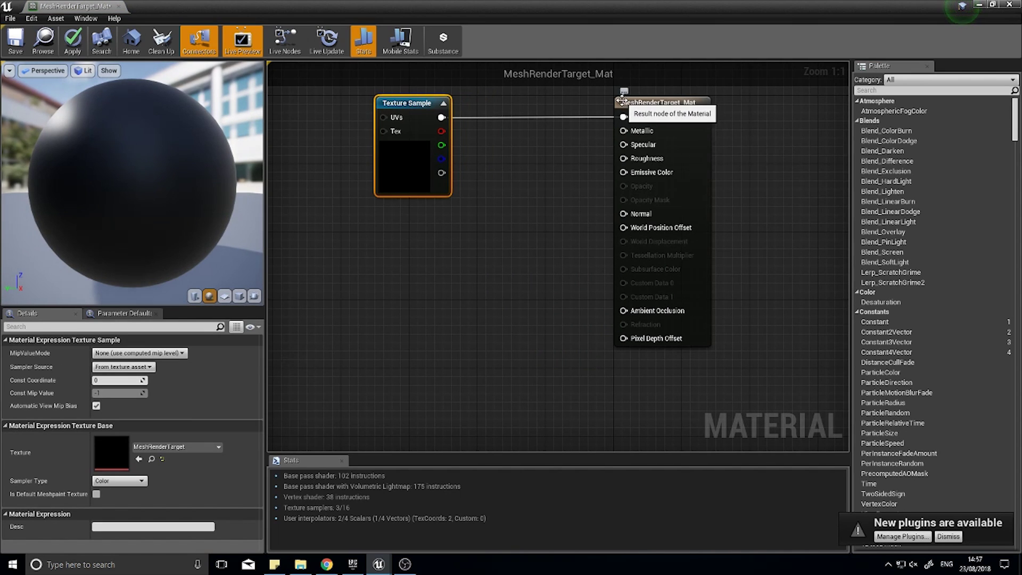
right_drag(620, 101, 463, 108)
click(500, 101)
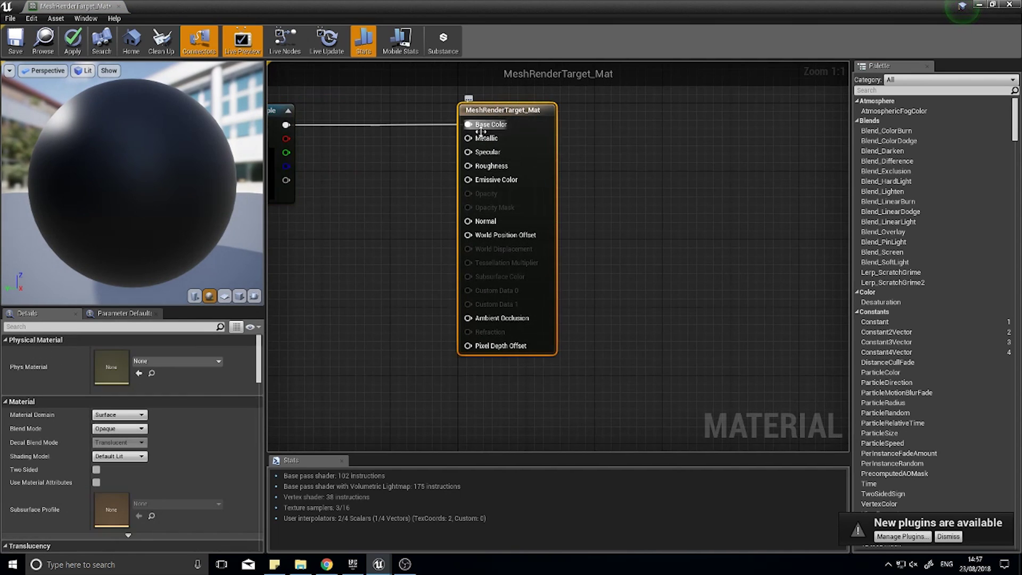
key(Home)
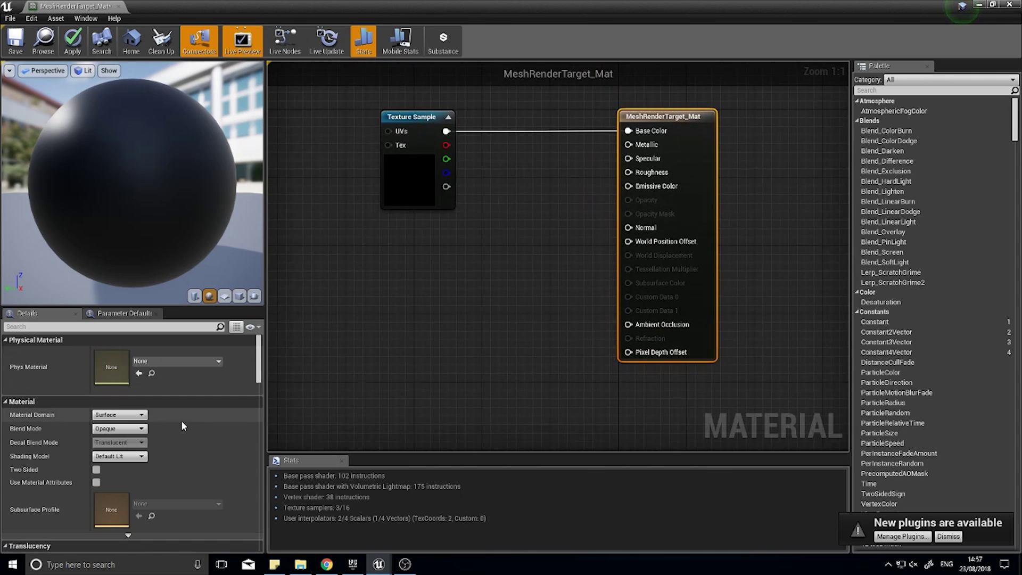
click(114, 416)
click(112, 457)
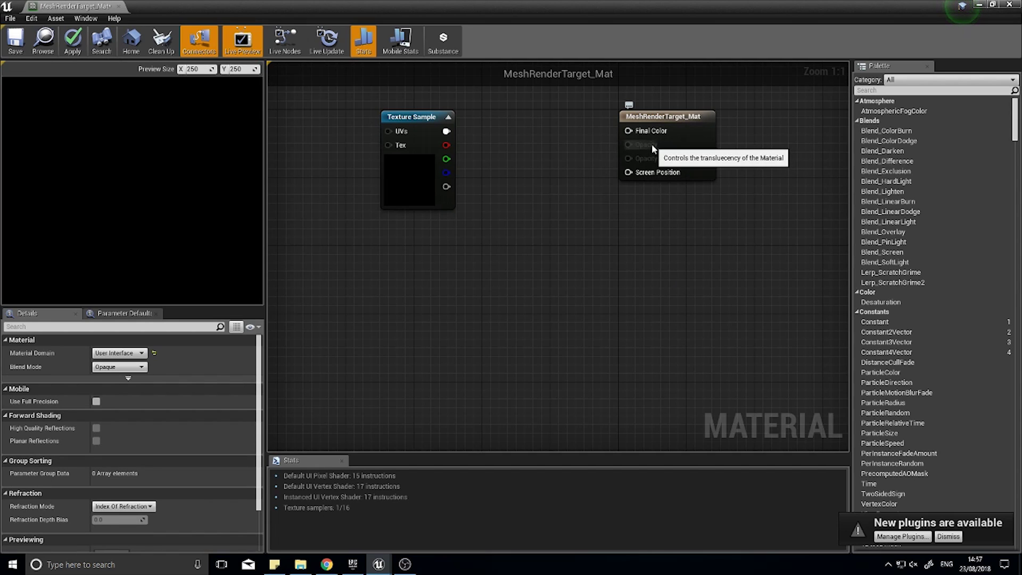
Step: Wire the Texture Sample colour into Final Color, save, and return to the level
right_drag(365, 267, 369, 308)
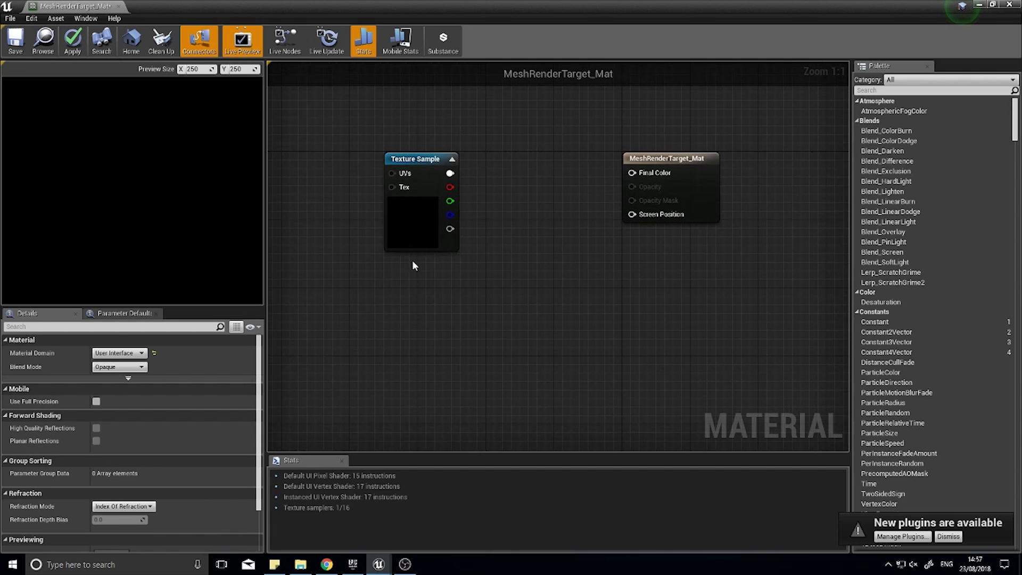
click(409, 230)
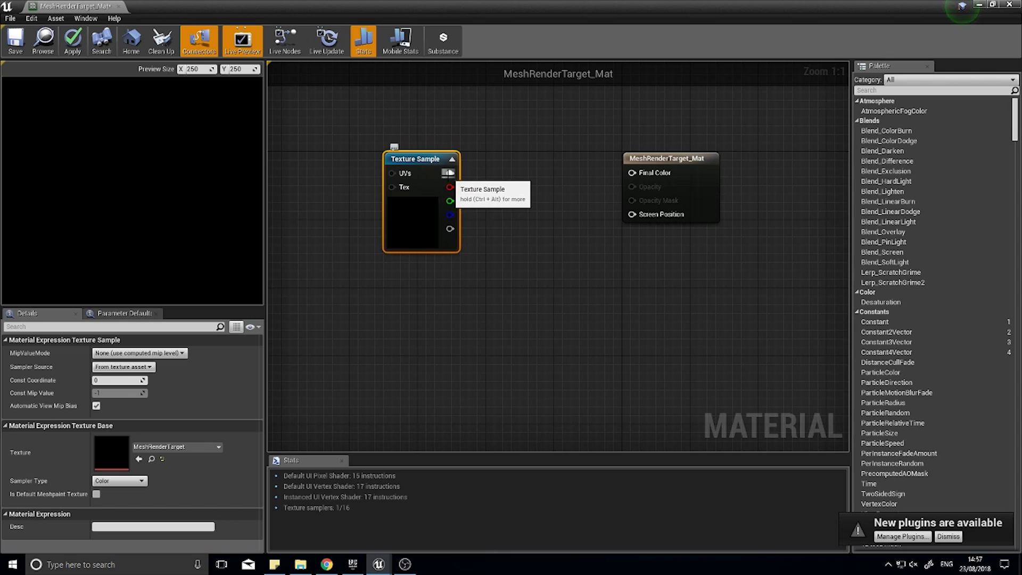
drag(450, 172, 638, 173)
click(15, 38)
key(alt+Tab)
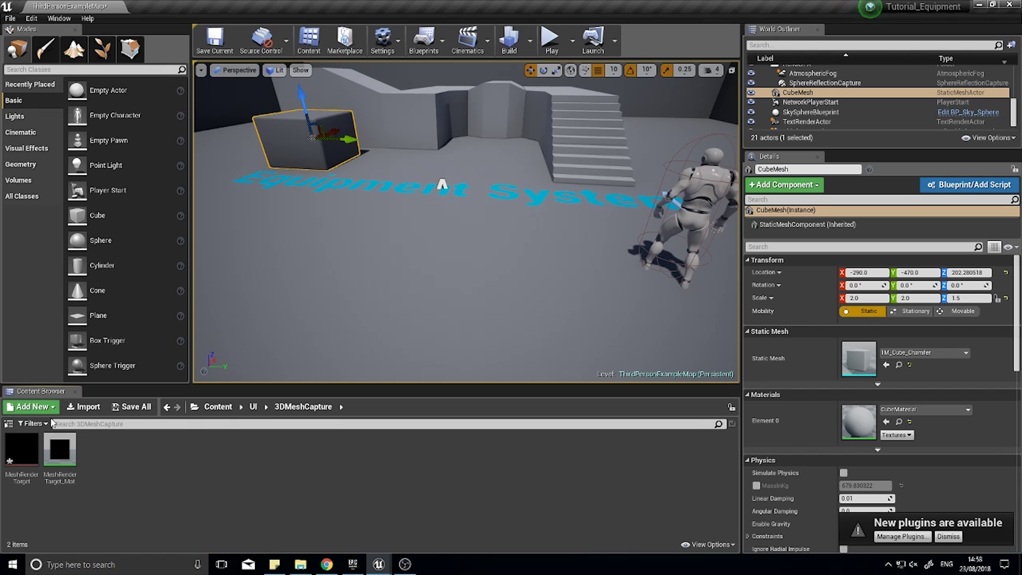
Step: Create an Actor-based Blueprint class named 3DMeshCapture_BP and open it
click(32, 406)
mouse_move(71, 383)
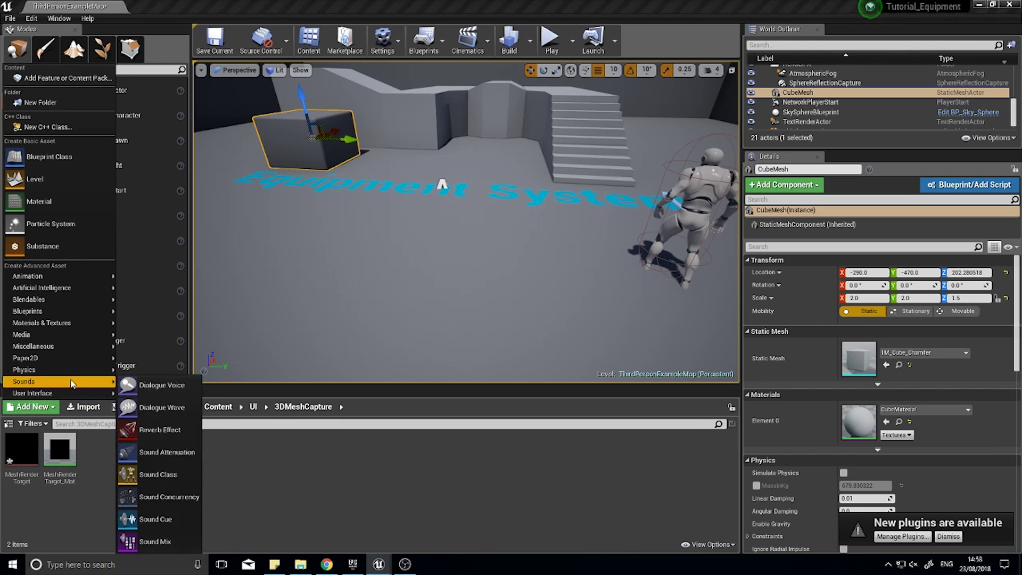
click(51, 162)
click(426, 184)
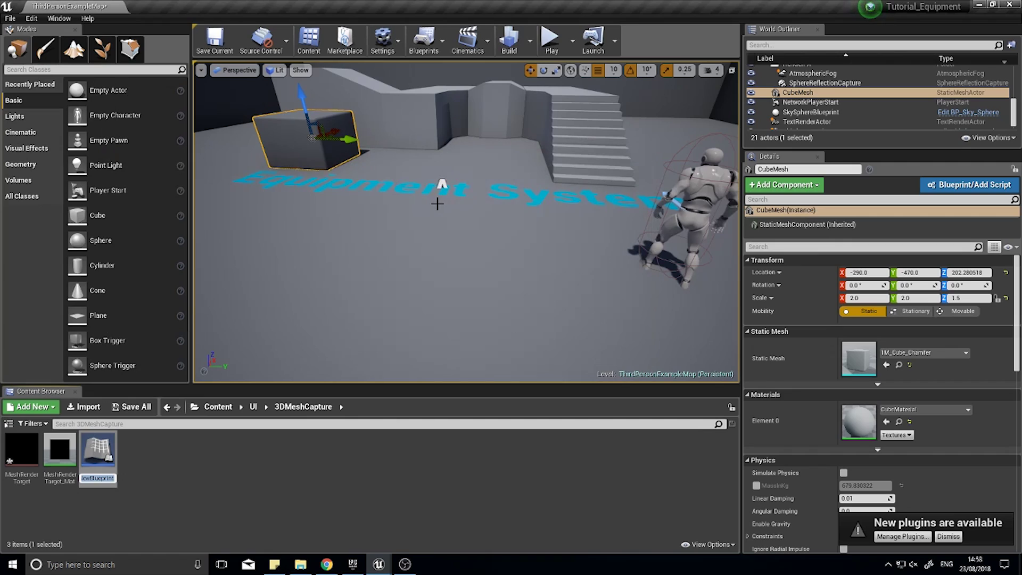
text(3d)
text(MeshC)
text(apt)
text(ure_BP)
key(Return)
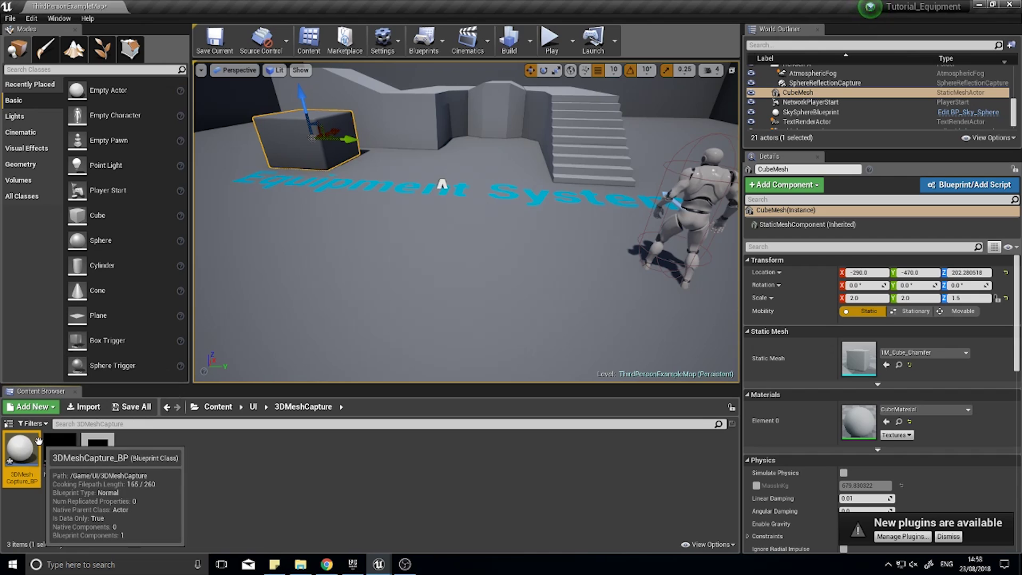
double_click(24, 450)
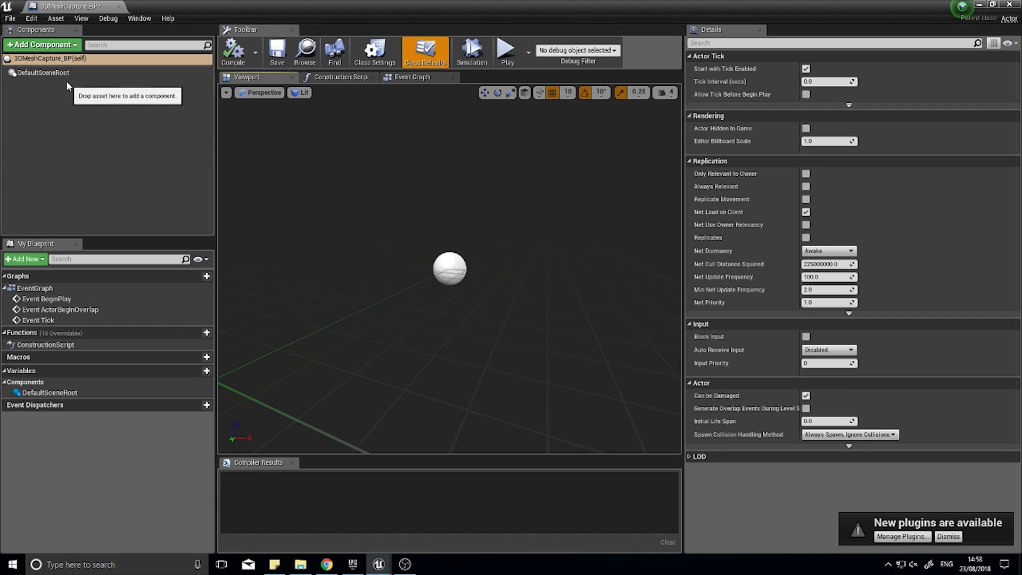
Step: Add a Scene component named MeshPlaceholder to the blueprint
click(74, 48)
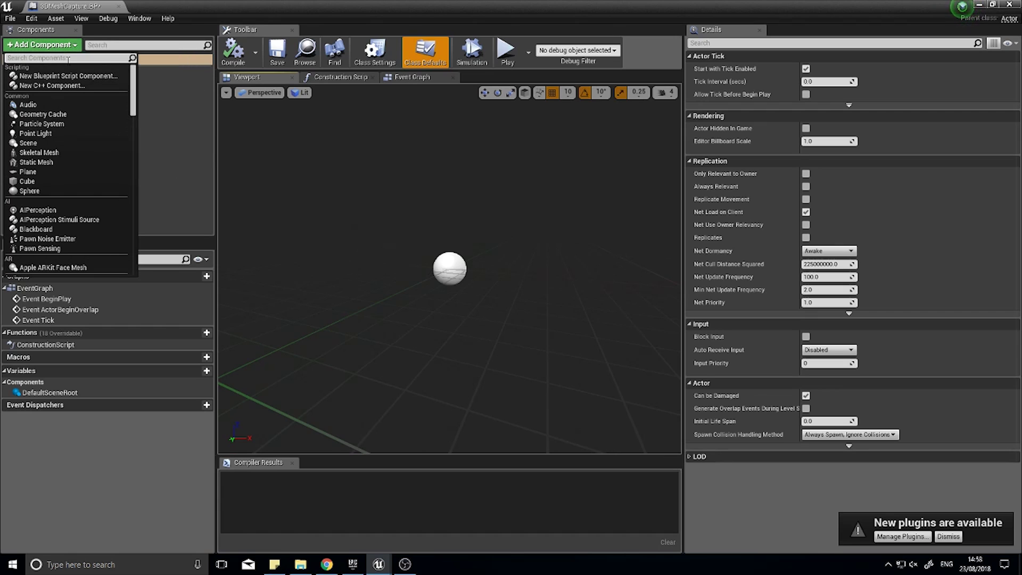
click(39, 140)
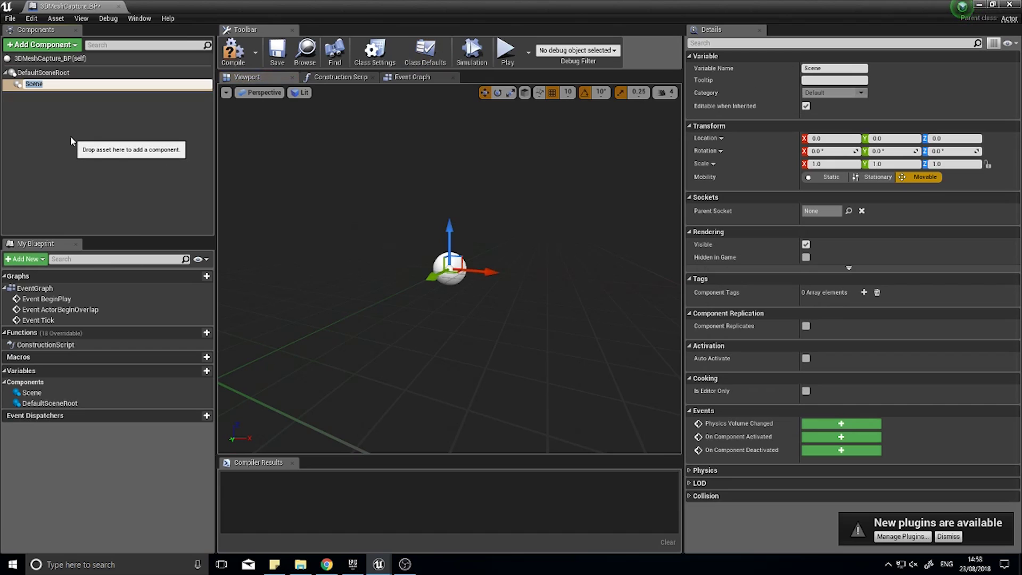
text(MeshPlaceholder)
key(Return)
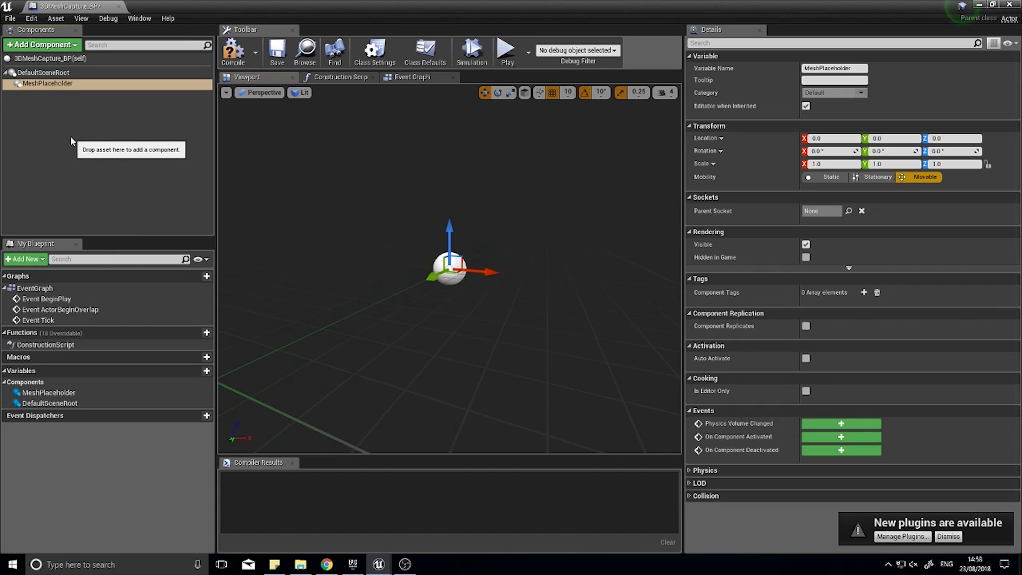
Step: Add a Spring Arm component beneath MeshPlaceholder
click(76, 46)
text(sprin)
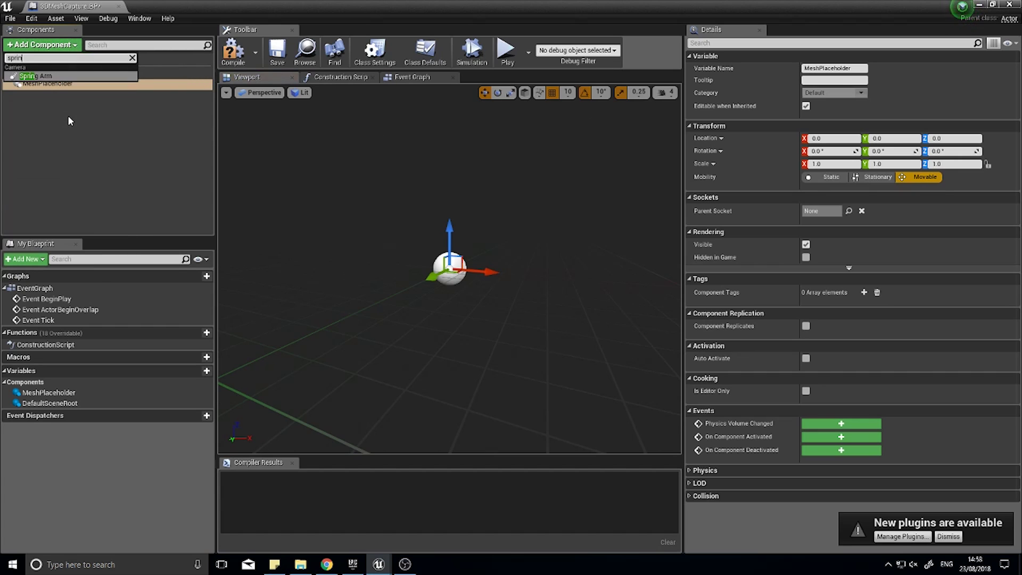
text(g)
key(Return)
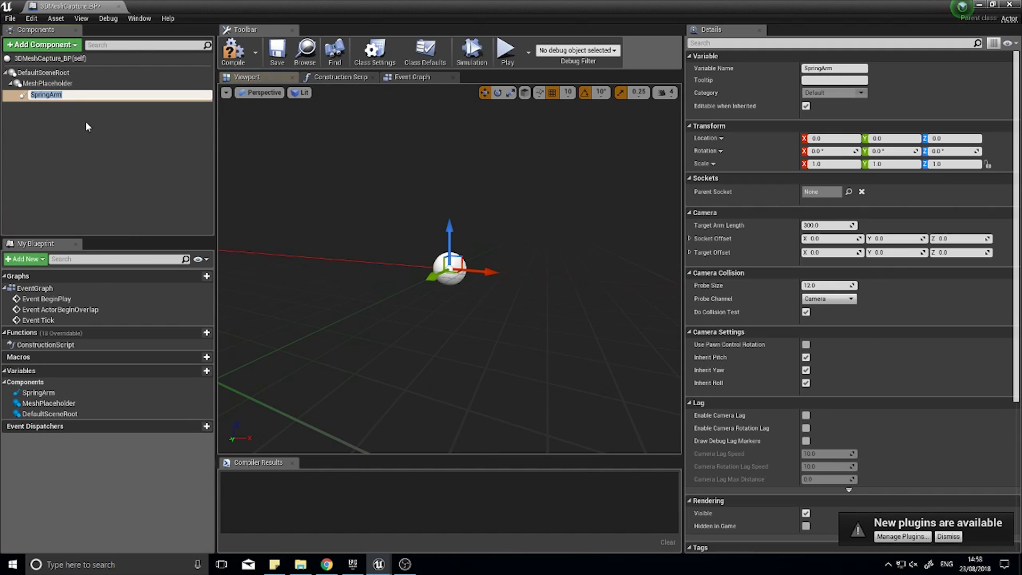
drag(340, 231, 501, 284)
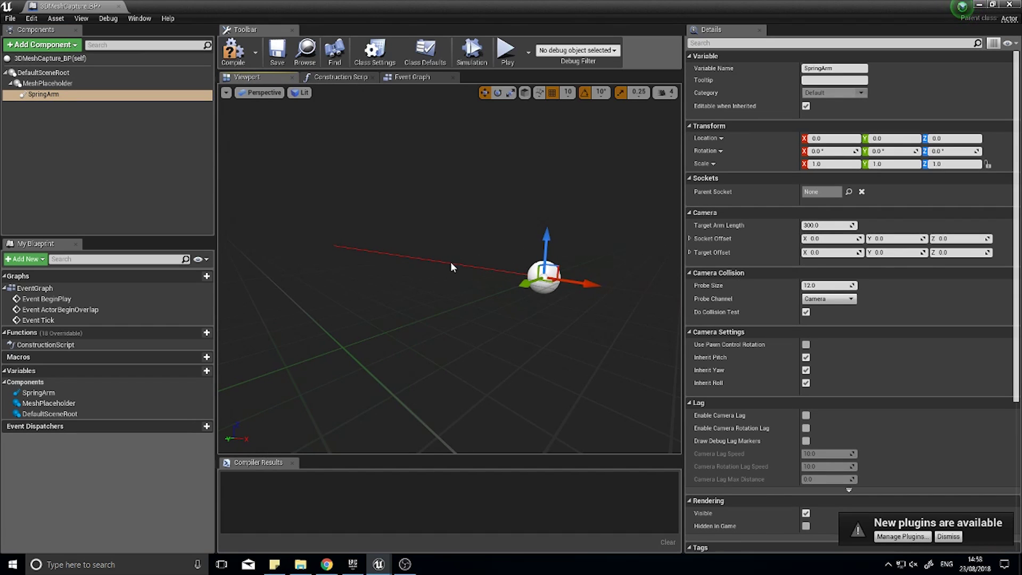
mouse_move(724, 227)
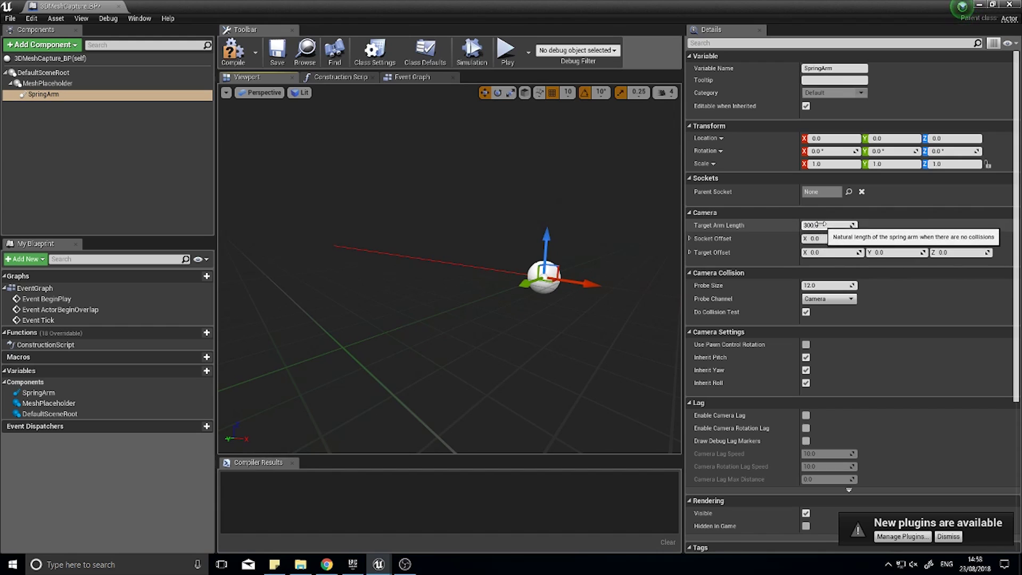
mouse_move(47, 89)
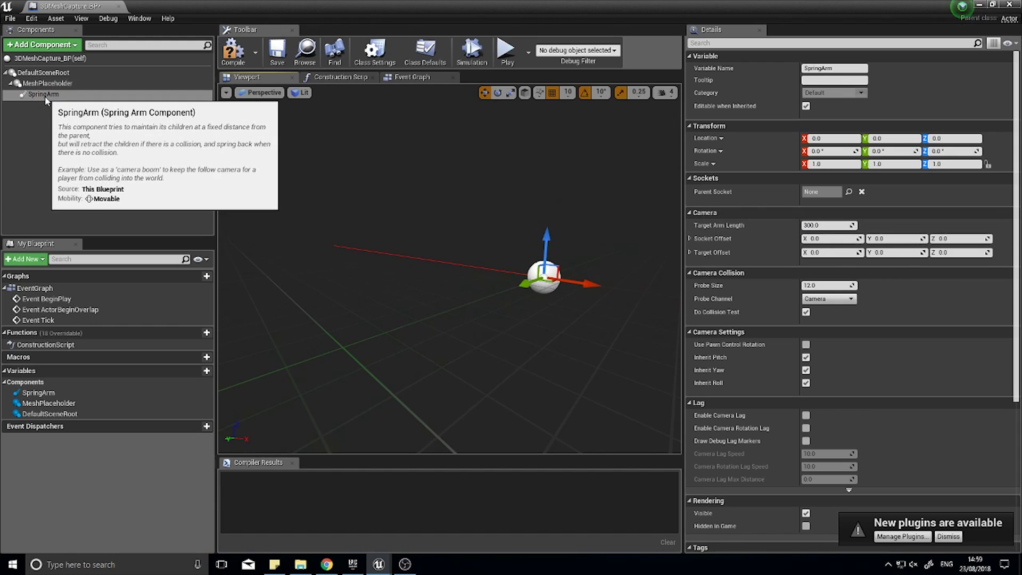
Step: Add a Scene Capture Component 2D under the SpringArm and select it
click(16, 44)
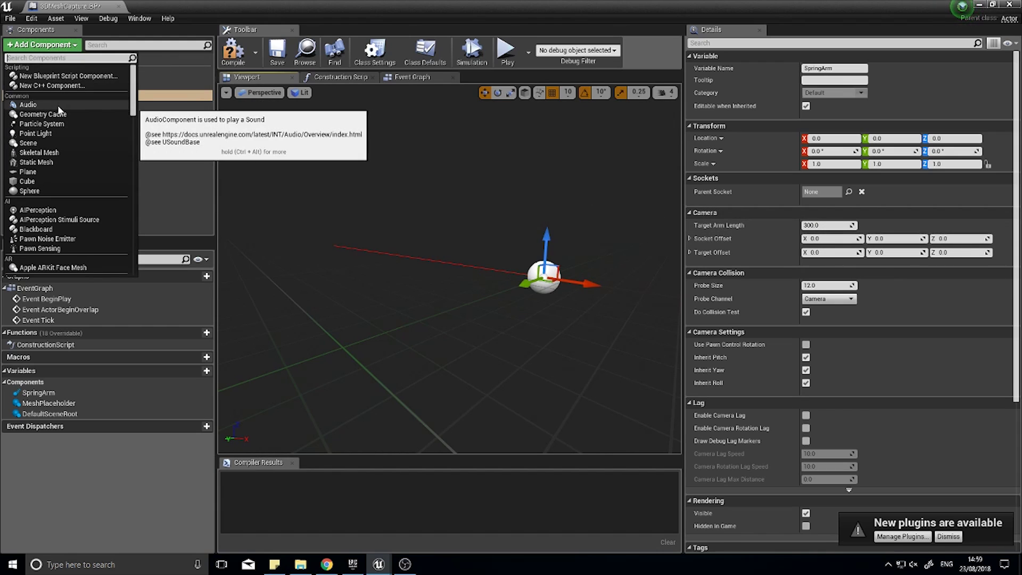
text(scene)
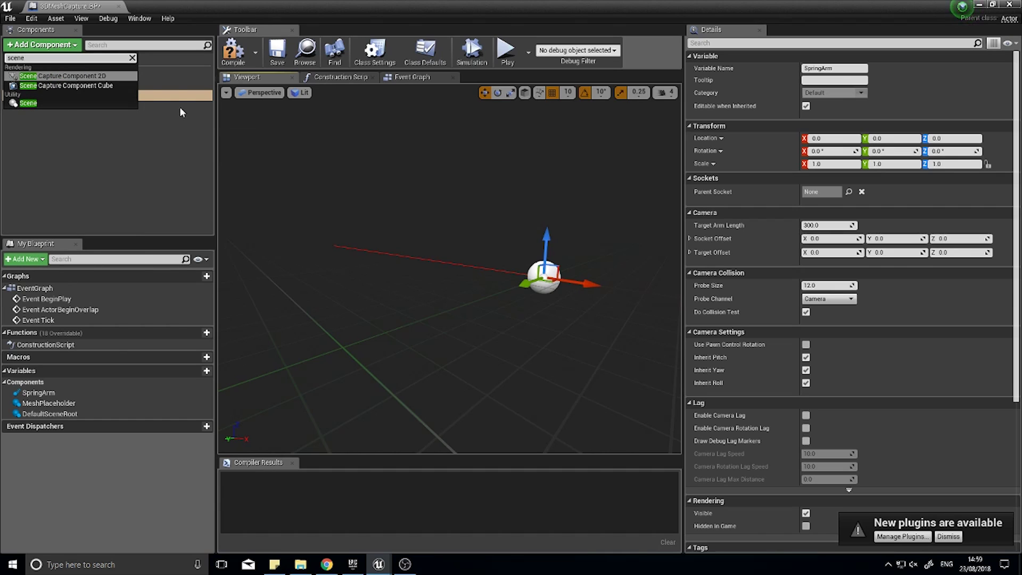
click(92, 79)
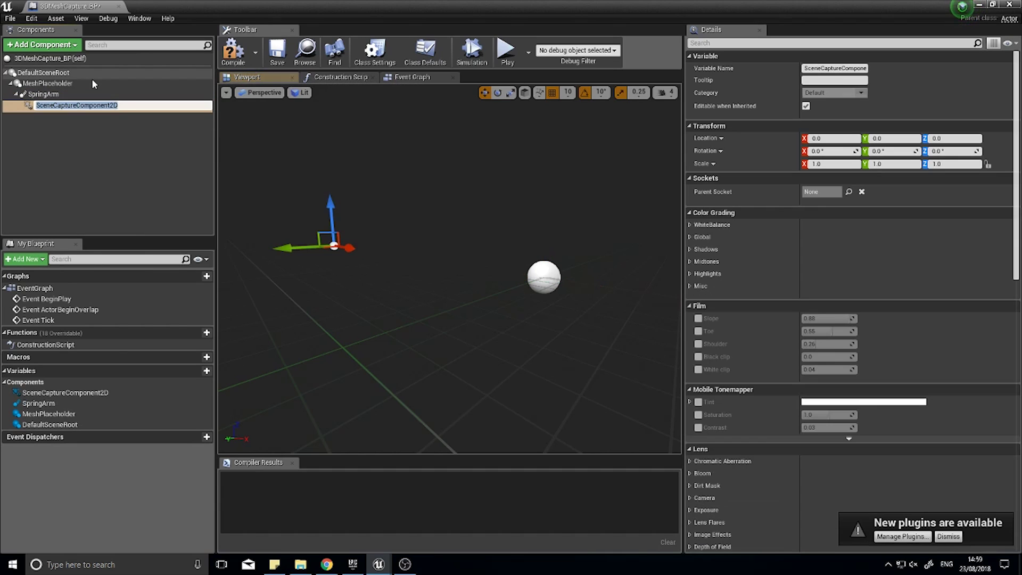
click(139, 160)
click(80, 104)
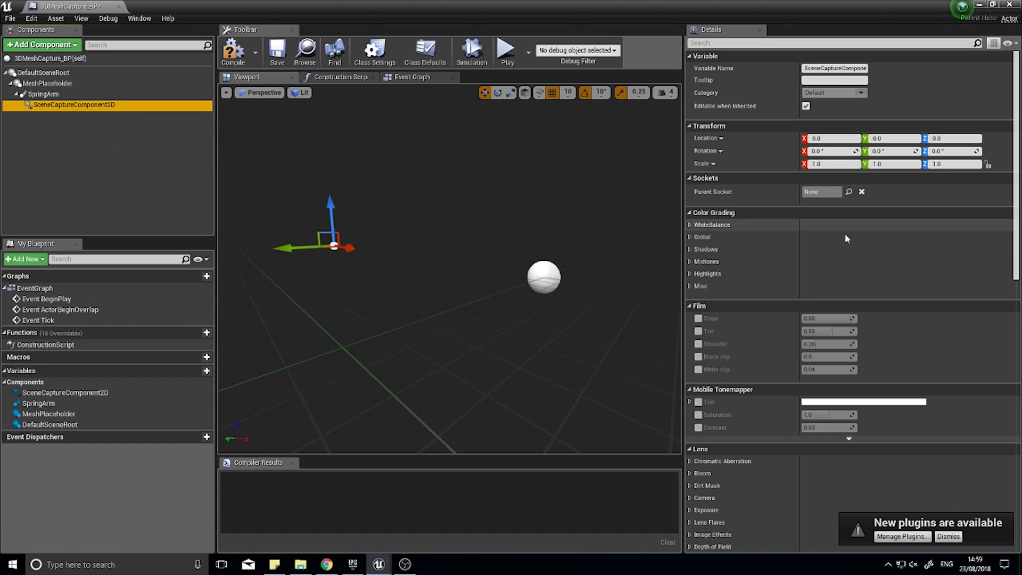
Step: Set the scene capture's Texture Target to MeshRenderTarget and compile the blueprint
scroll(855, 277, down, 3)
scroll(856, 311, down, 15)
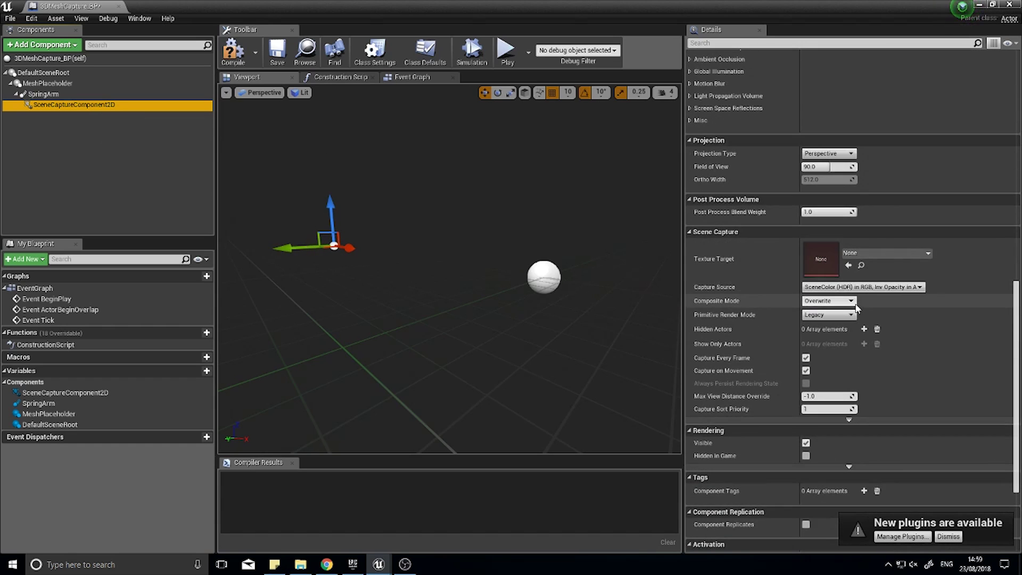
click(855, 254)
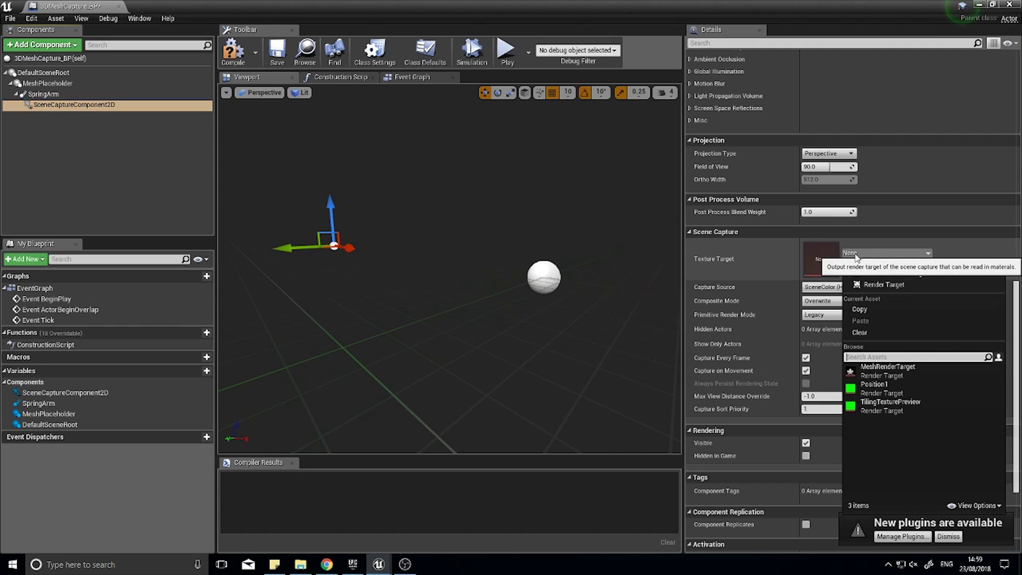
click(908, 370)
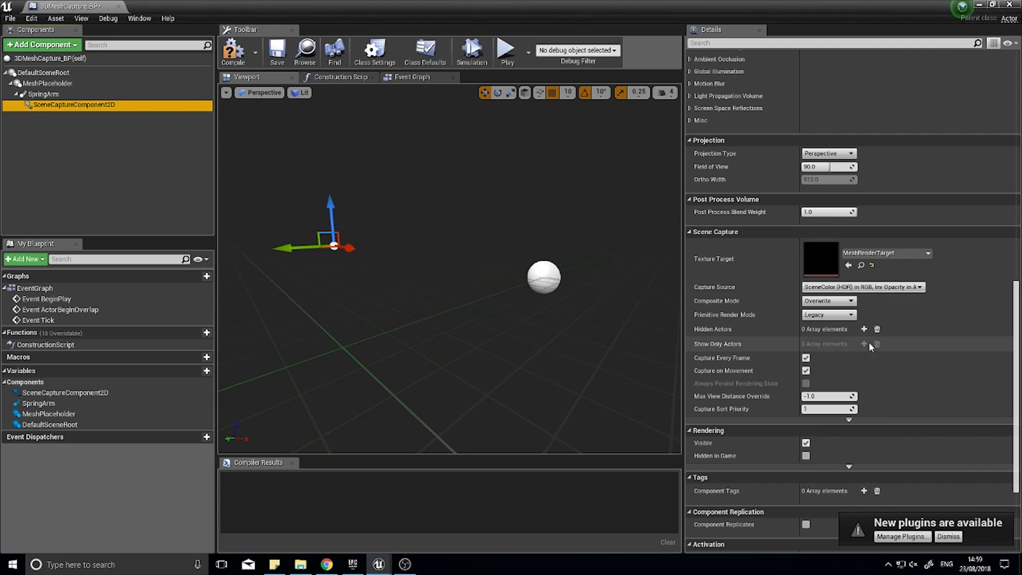
click(234, 50)
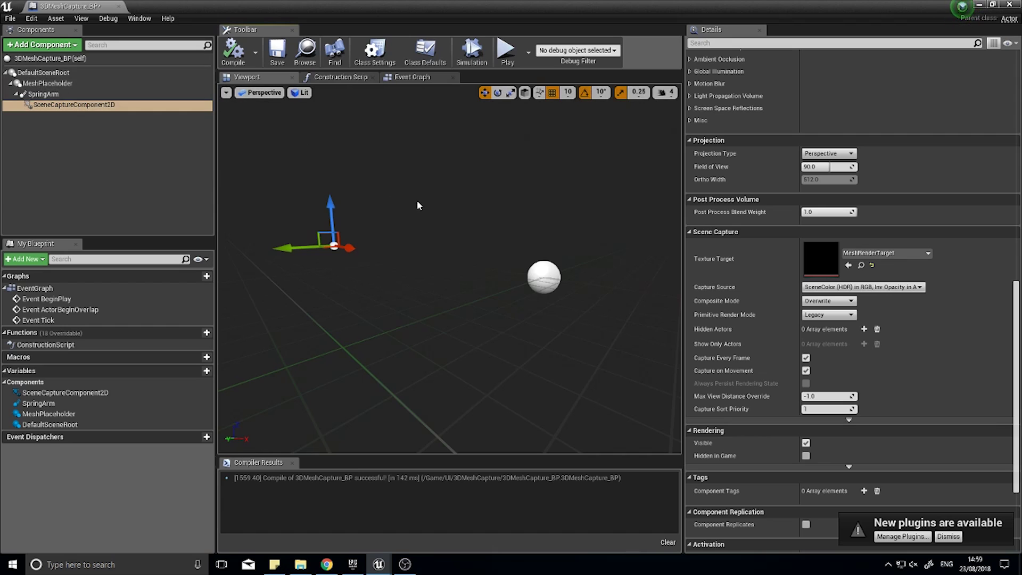
click(50, 84)
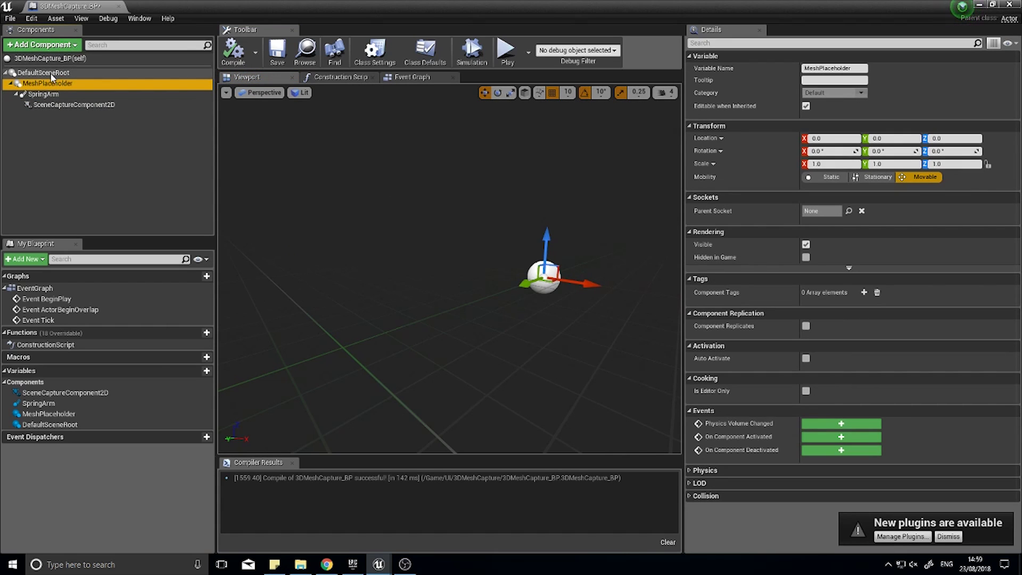
Step: Add a SkeletalMesh component using SK_Mannequin, then review the scene capture's settings
click(42, 45)
click(43, 149)
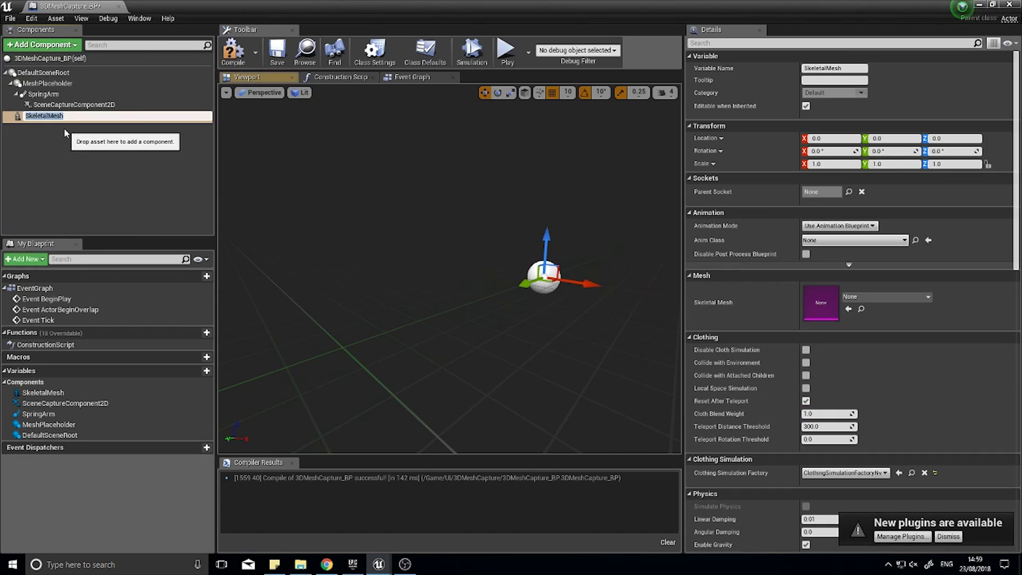
click(43, 160)
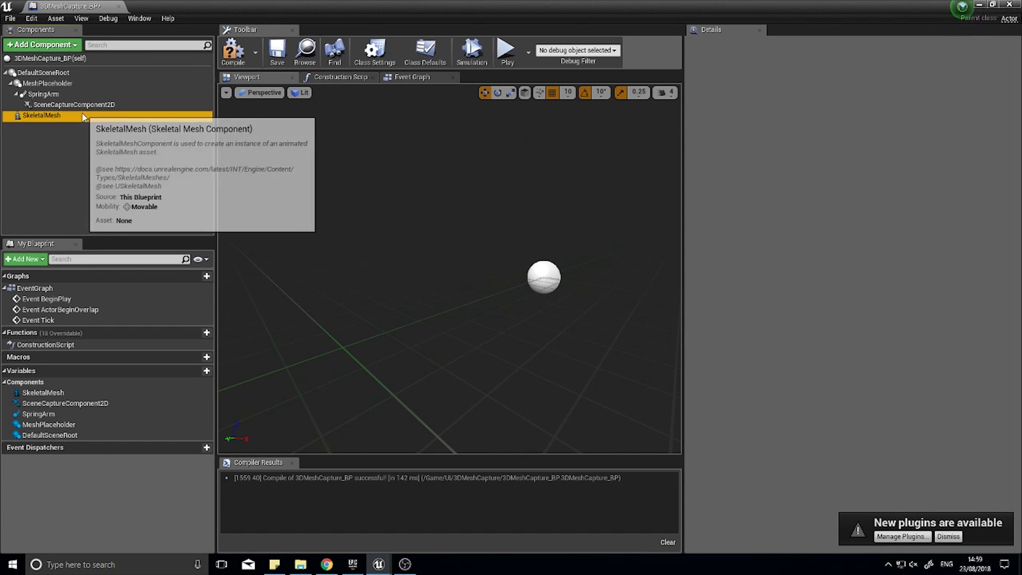
click(64, 115)
click(864, 296)
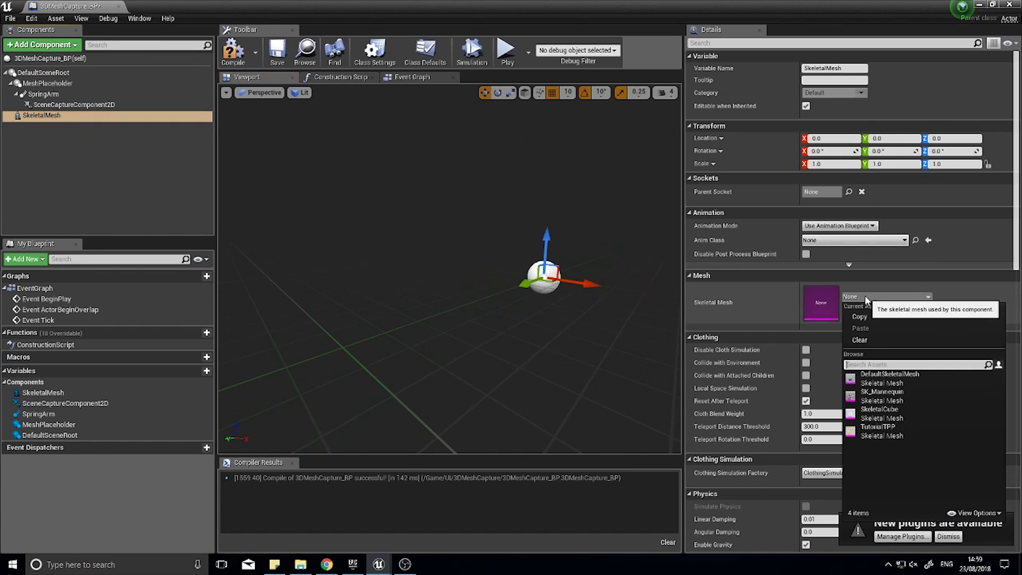
click(893, 397)
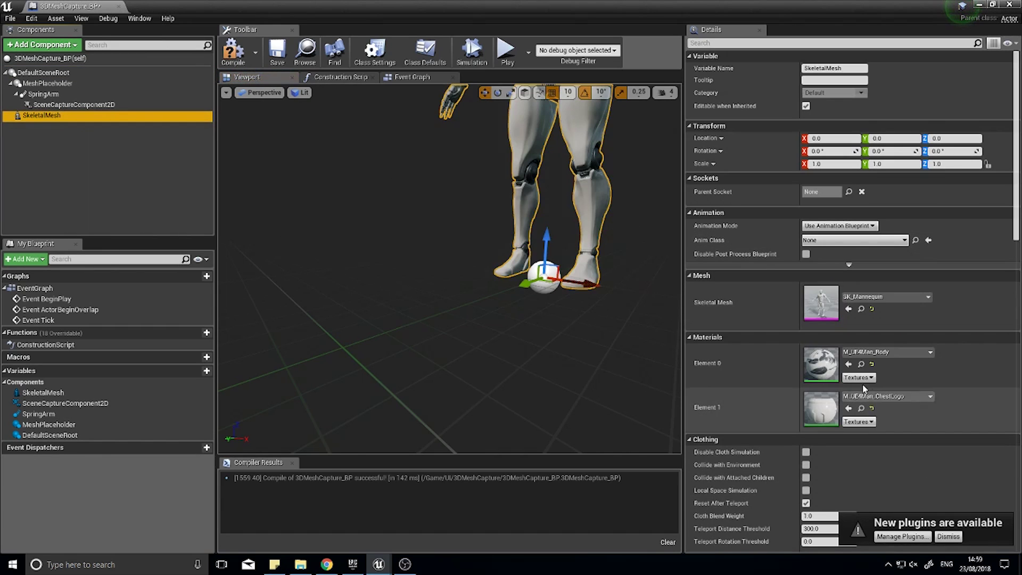
click(79, 108)
scroll(822, 344, down, 15)
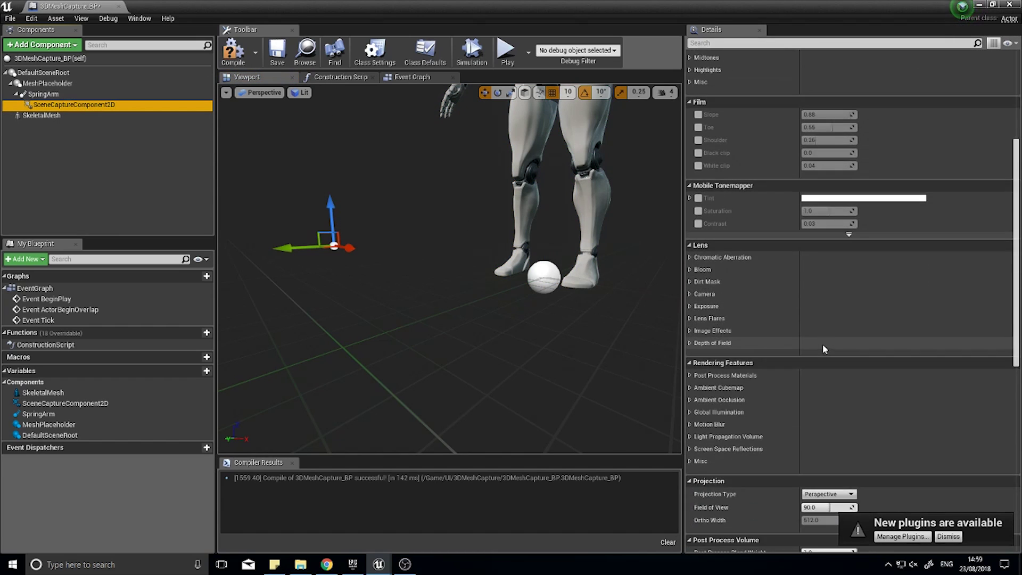
scroll(823, 344, down, 10)
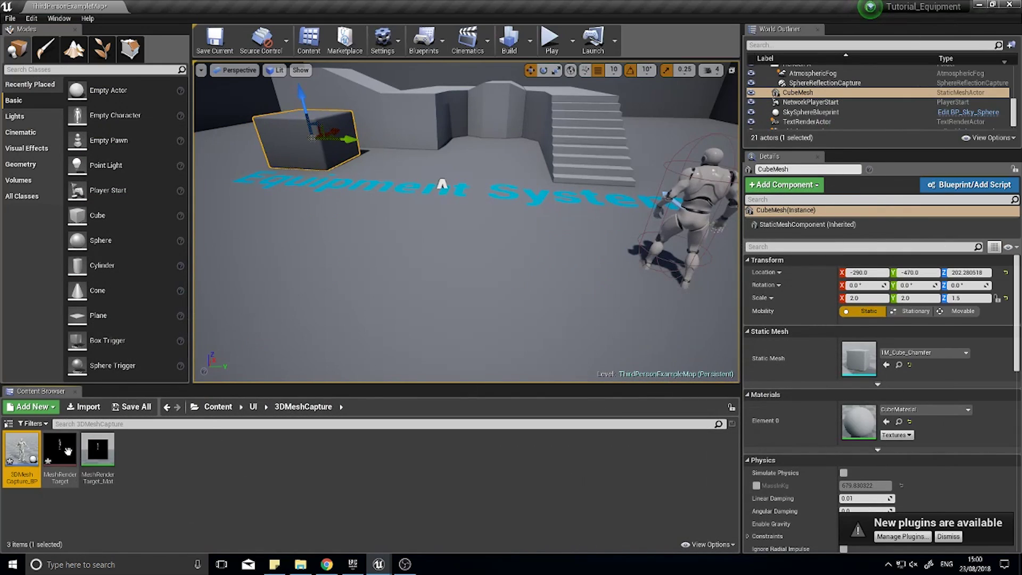
Step: Inspect MeshRenderTarget and MeshRenderTarget_Mat, then reopen 3DMeshCapture_BP in its Viewport
double_click(67, 452)
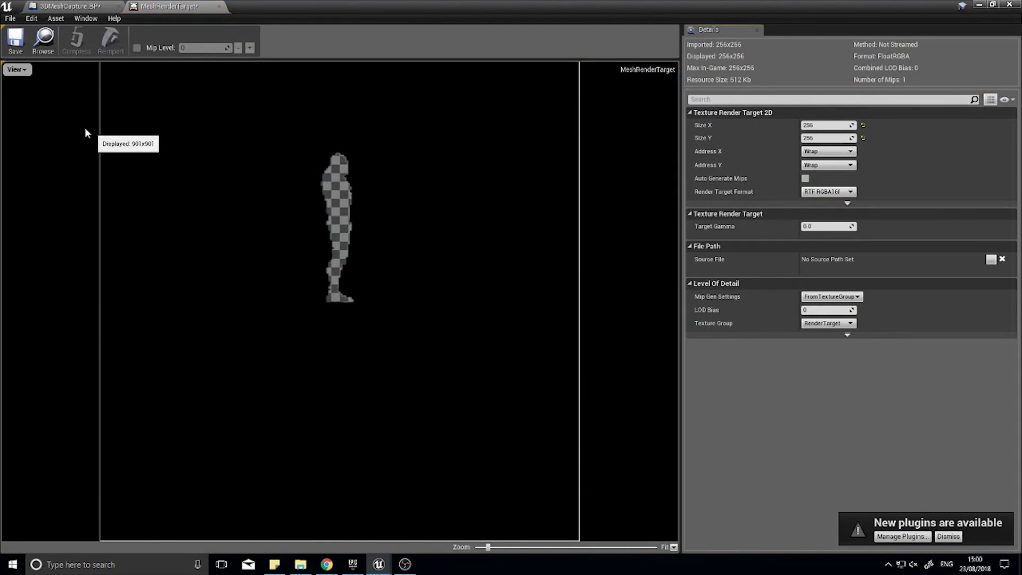
click(16, 69)
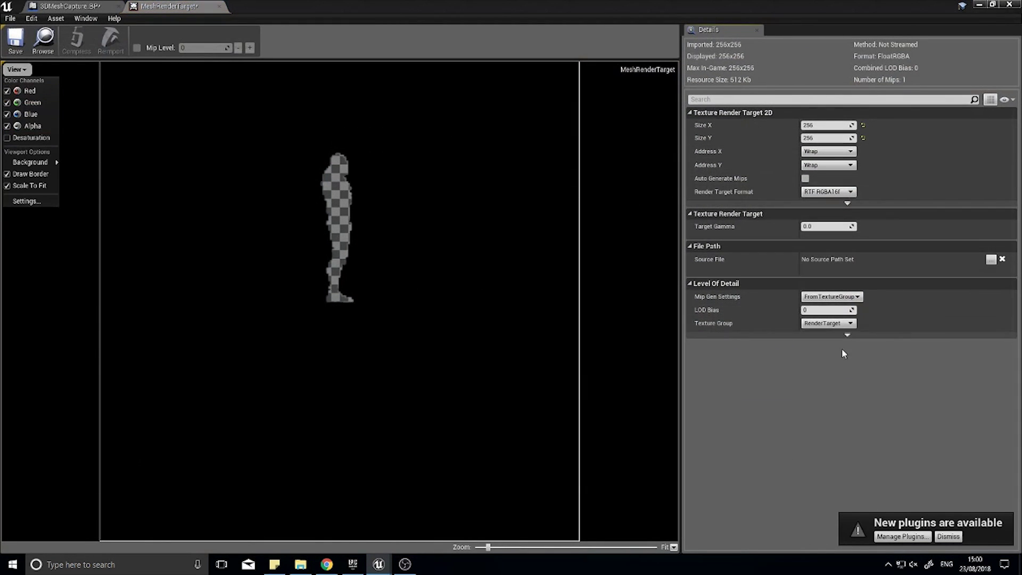
click(840, 350)
click(1014, 7)
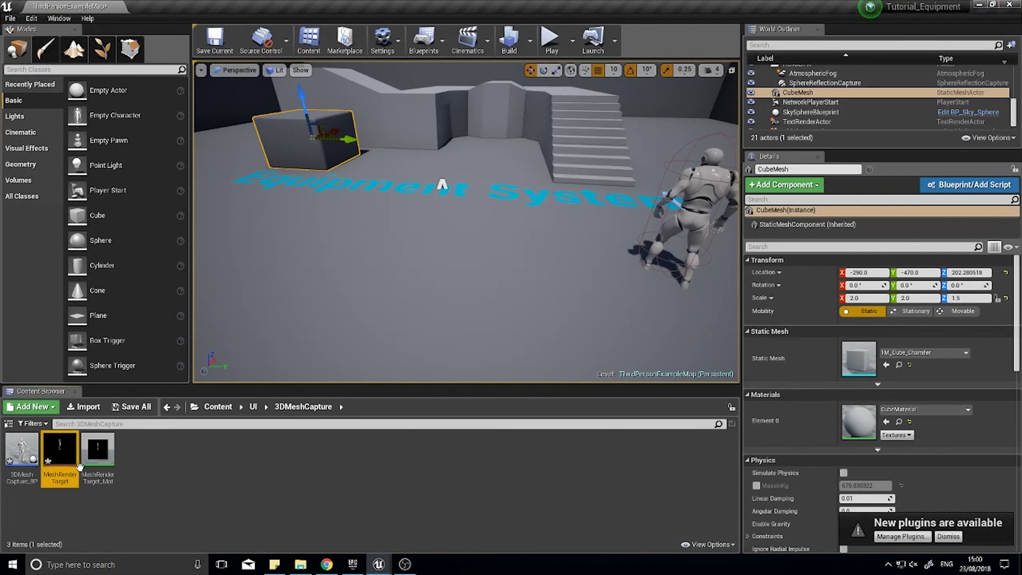
double_click(98, 457)
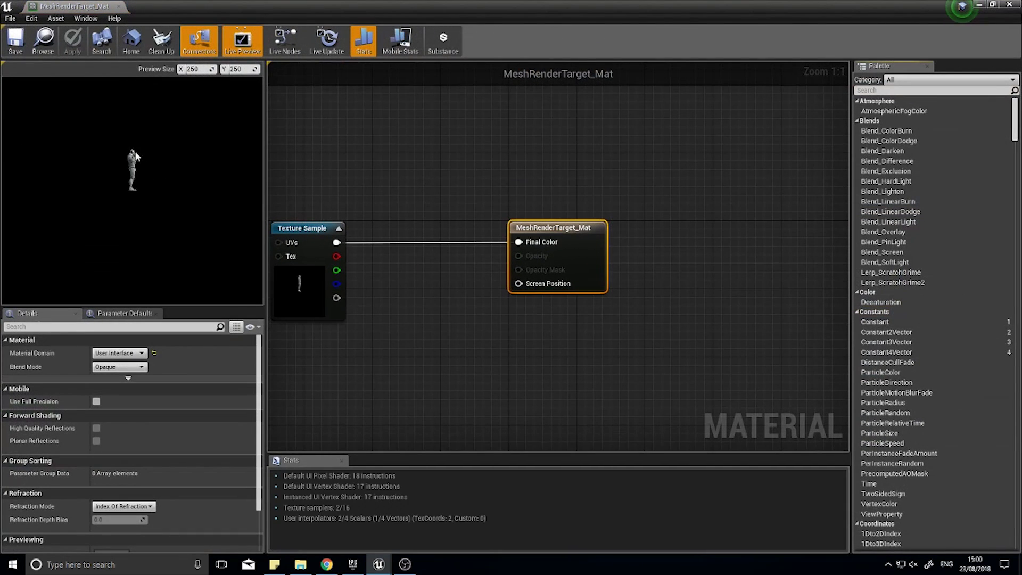
click(1010, 5)
double_click(21, 456)
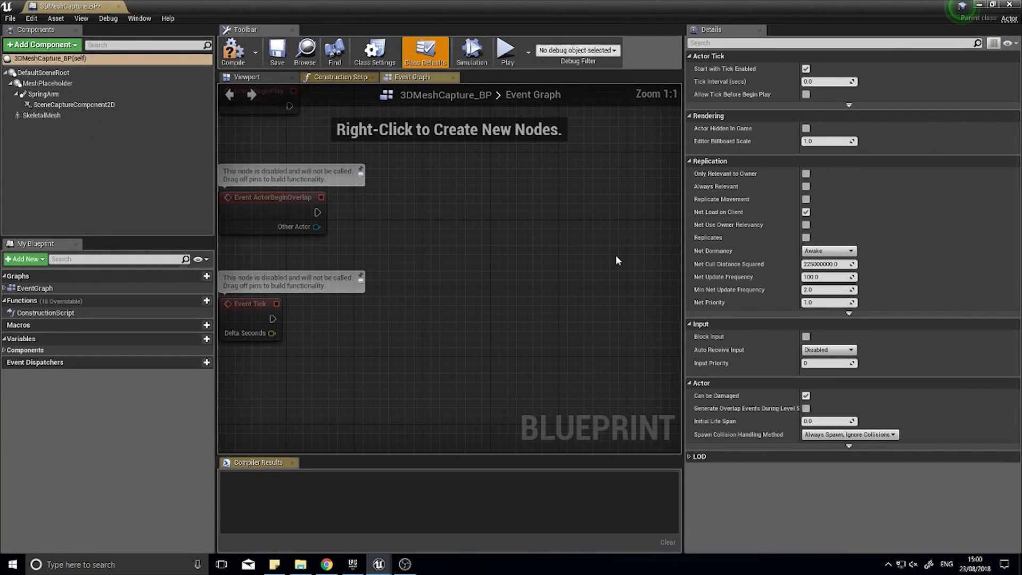
click(252, 79)
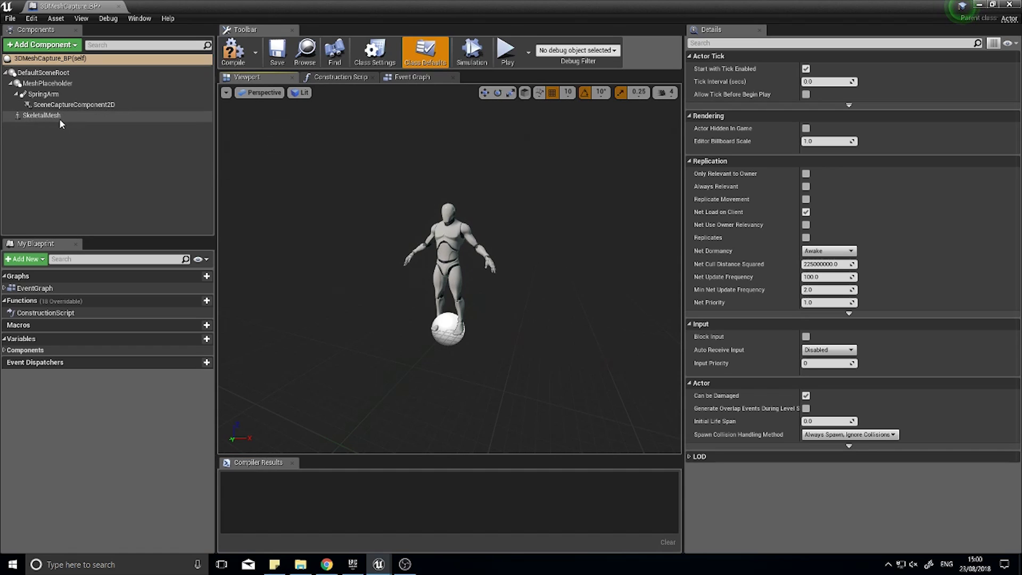
Step: Rotate the SpringArm to -30 degrees yaw around the mannequin
click(78, 116)
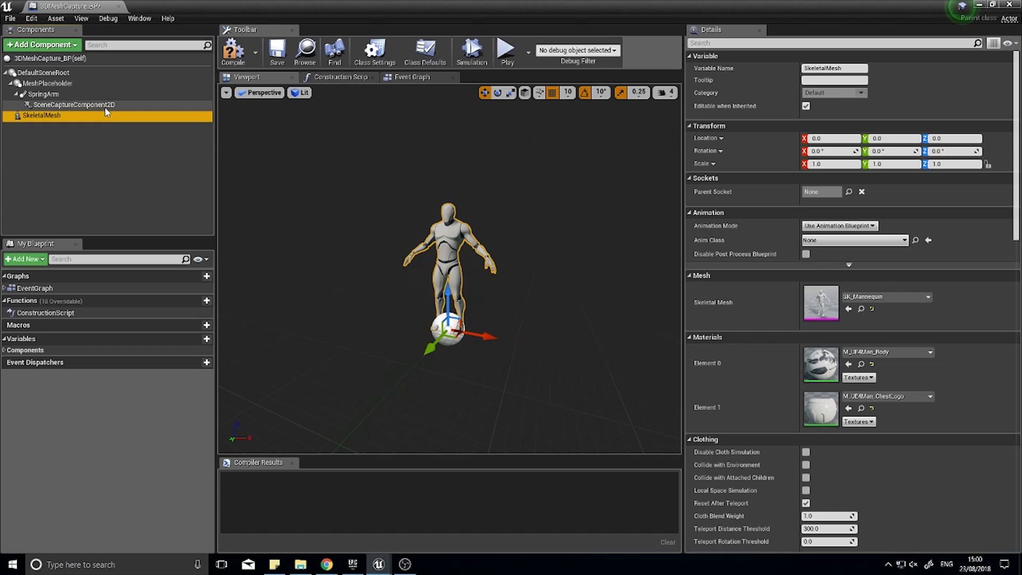
click(74, 104)
scroll(880, 401, down, 10)
scroll(880, 407, down, 2)
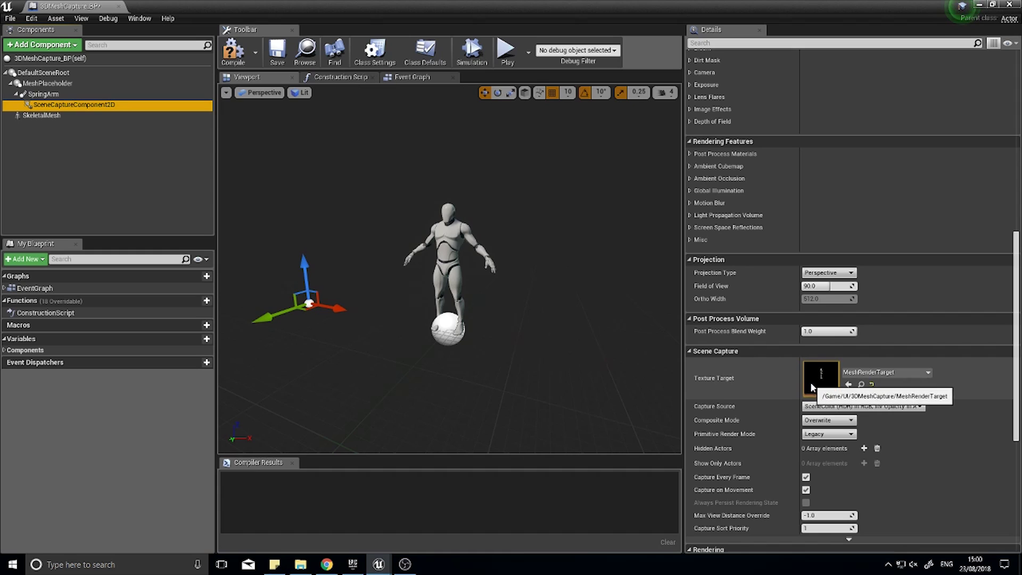
click(44, 96)
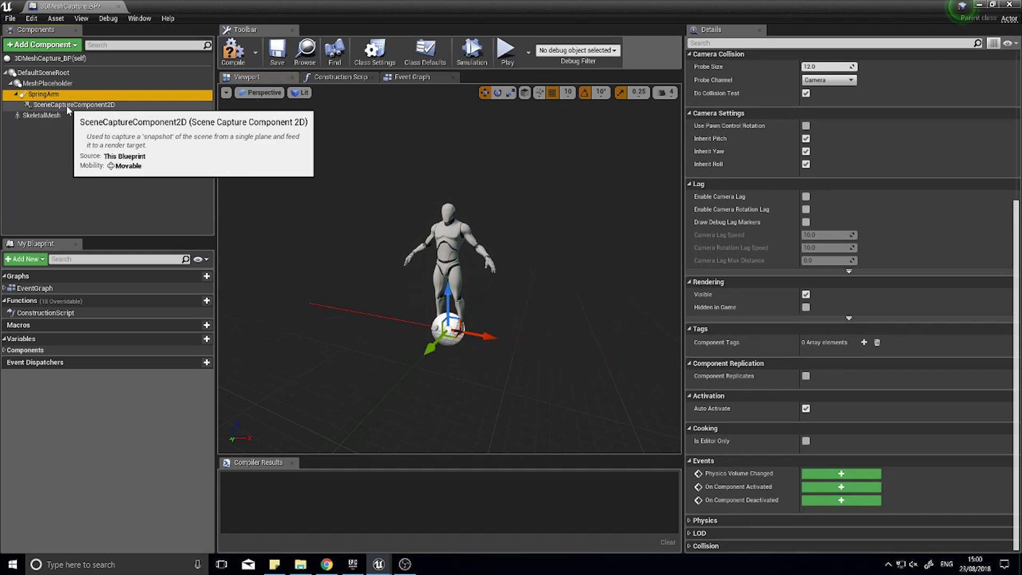
click(498, 93)
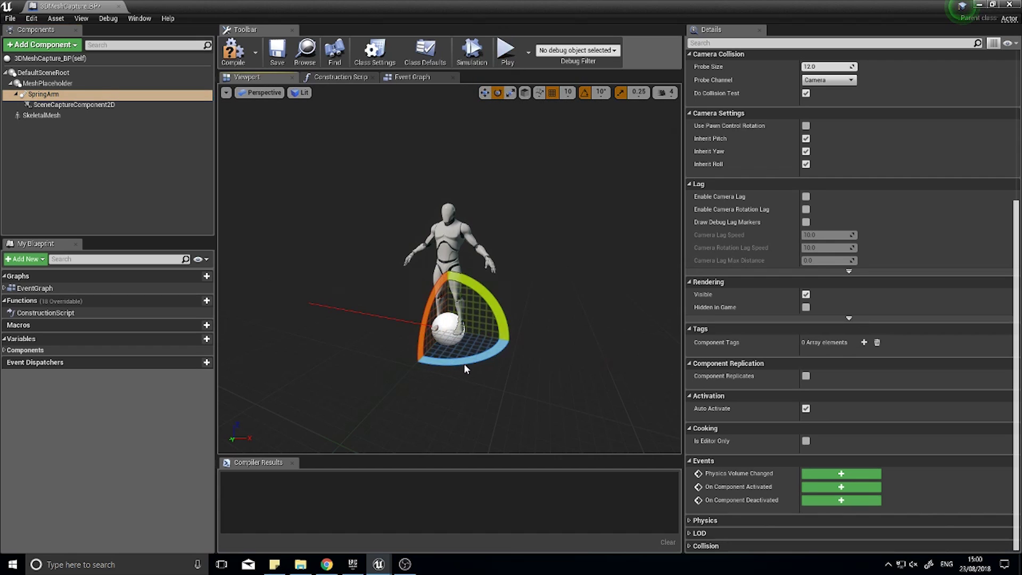
drag(463, 363, 459, 319)
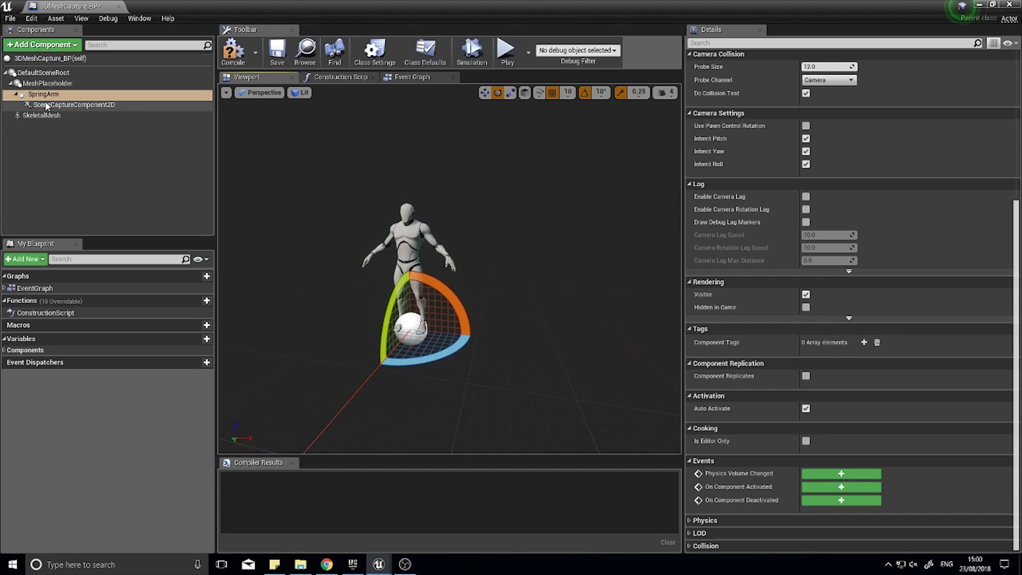
Step: Raise the SpringArm 100 units and review the SceneCaptureComponent2D settings
click(484, 92)
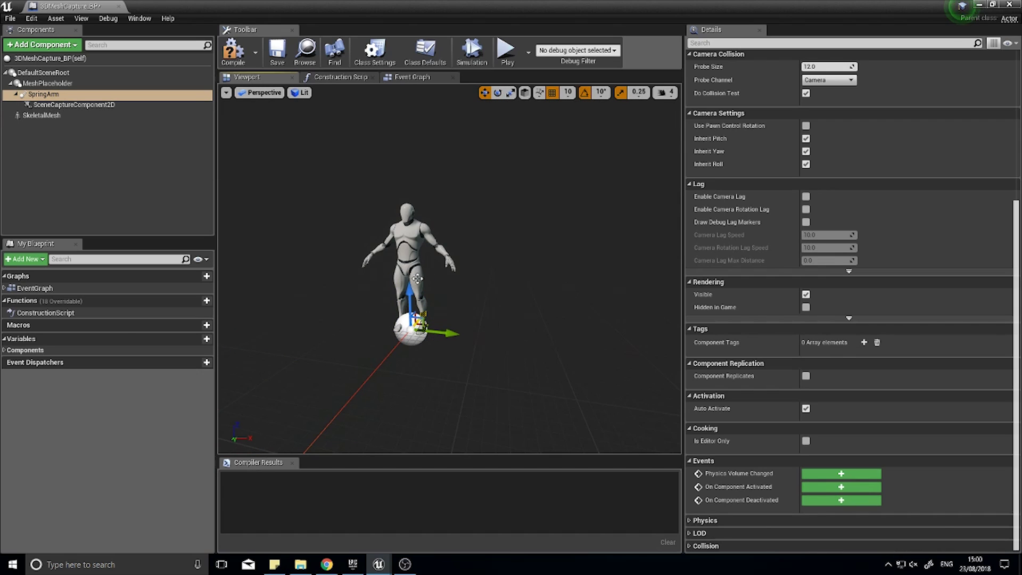
right_drag(411, 297, 410, 295)
drag(405, 303, 398, 226)
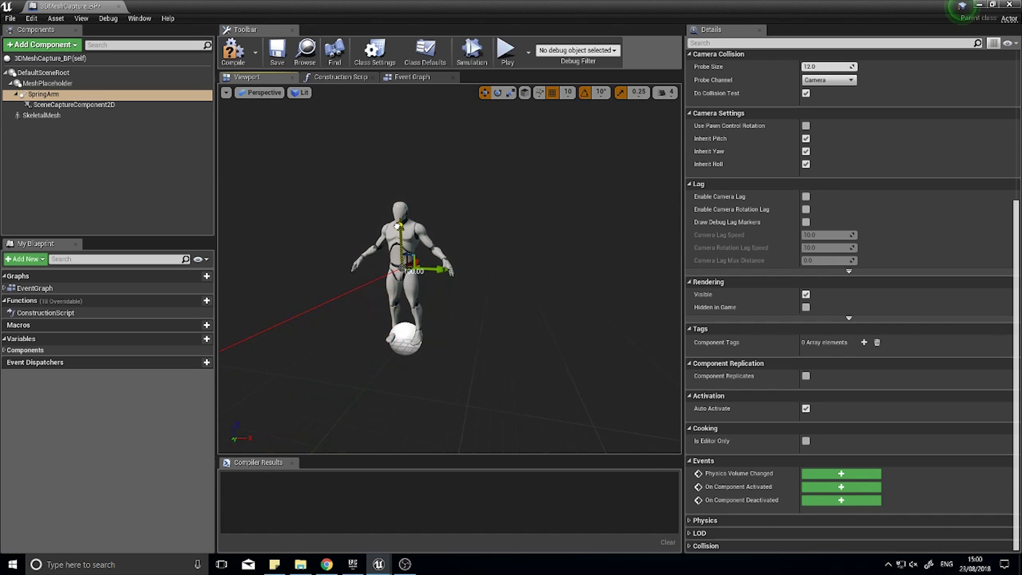
click(74, 104)
scroll(774, 395, down, 3)
scroll(773, 395, down, 2)
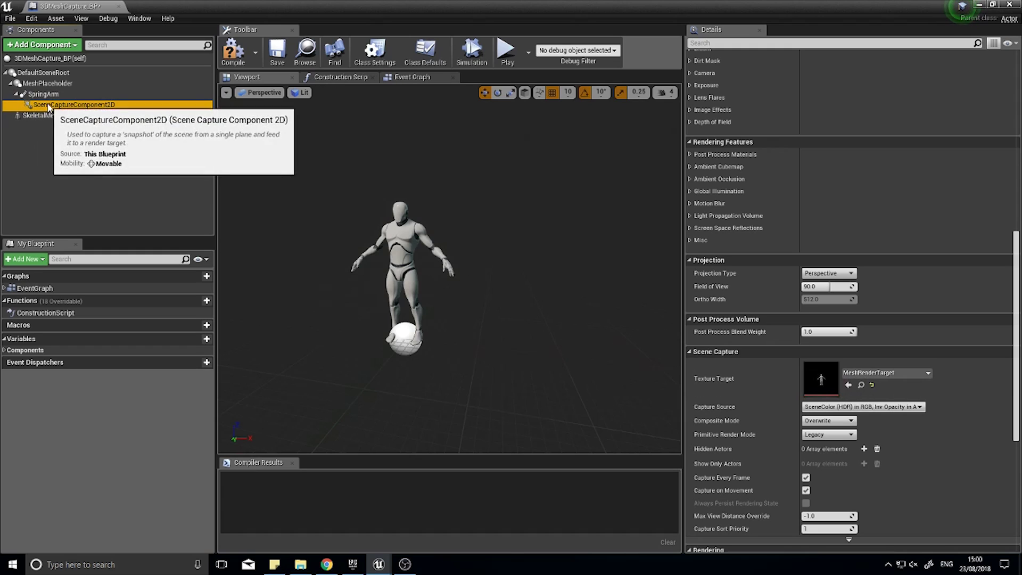
Step: Lower the scene capture's Field of View from 90 to 42.857143
scroll(847, 461, down, 1)
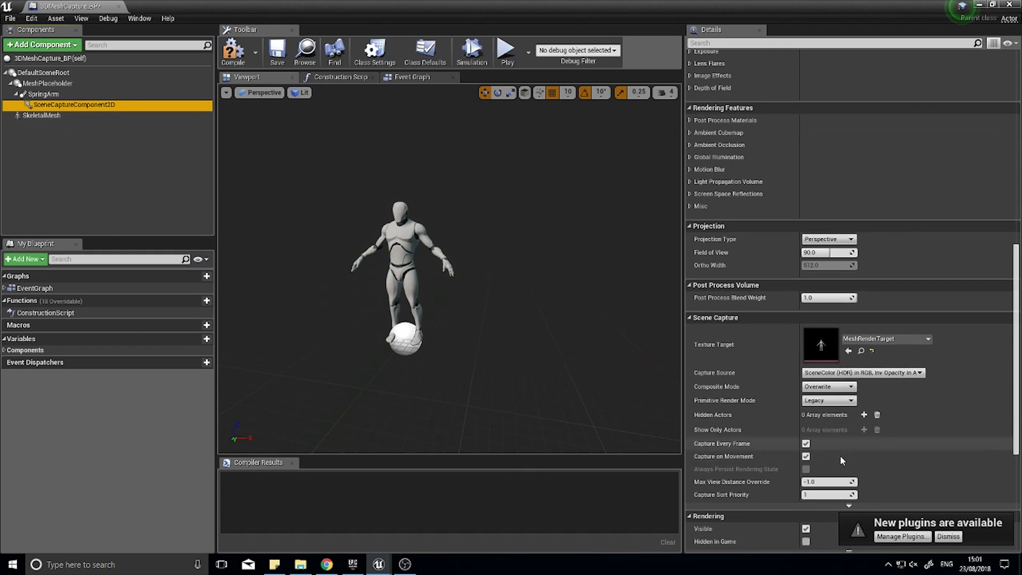
click(825, 253)
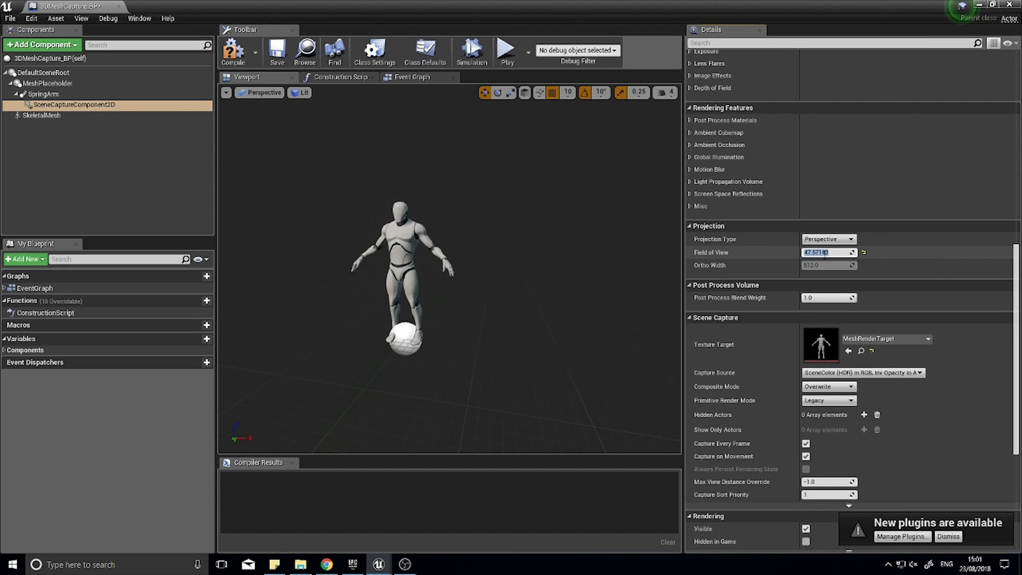
scroll(913, 250, down, 1)
click(819, 236)
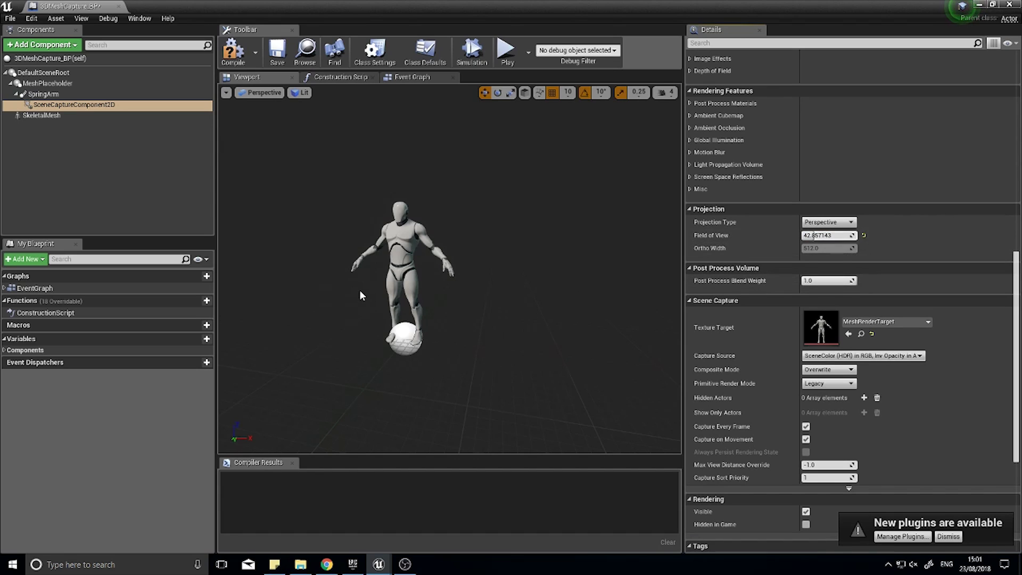
click(98, 149)
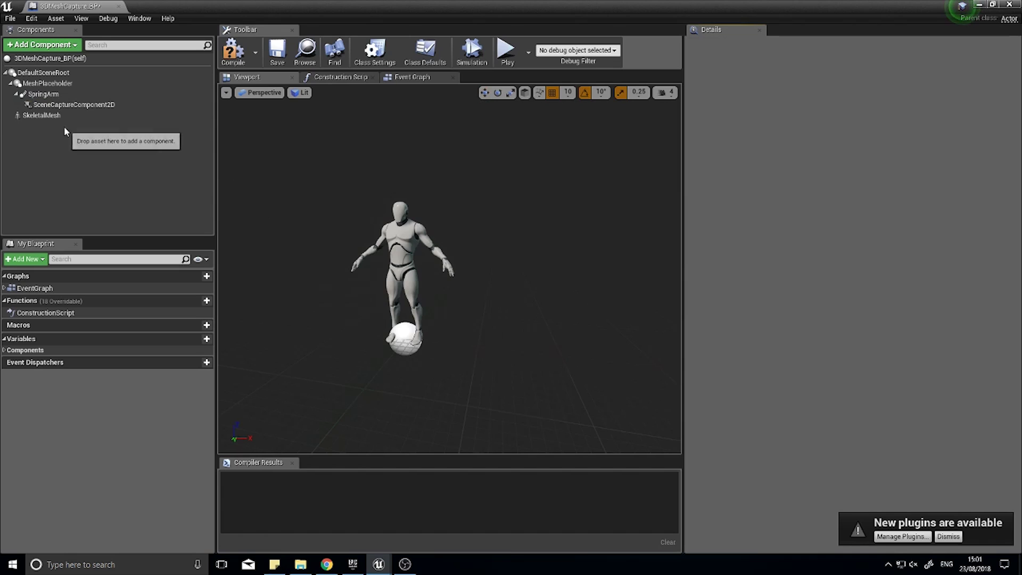
click(74, 105)
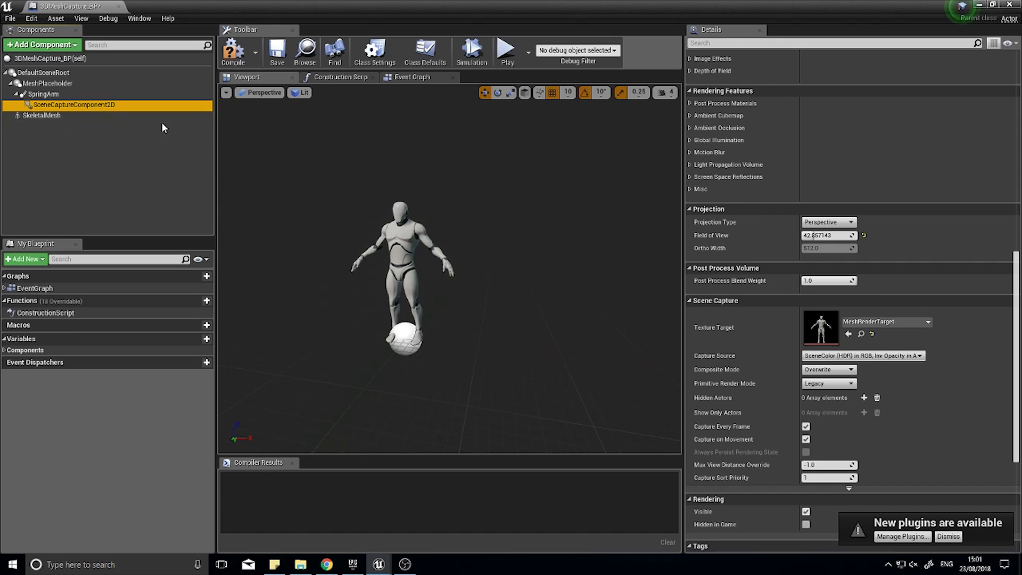
Step: Open MeshRenderTarget_Mat, move its Texture Sample node, confirm the full mannequin shows, and minimize the editor
click(982, 5)
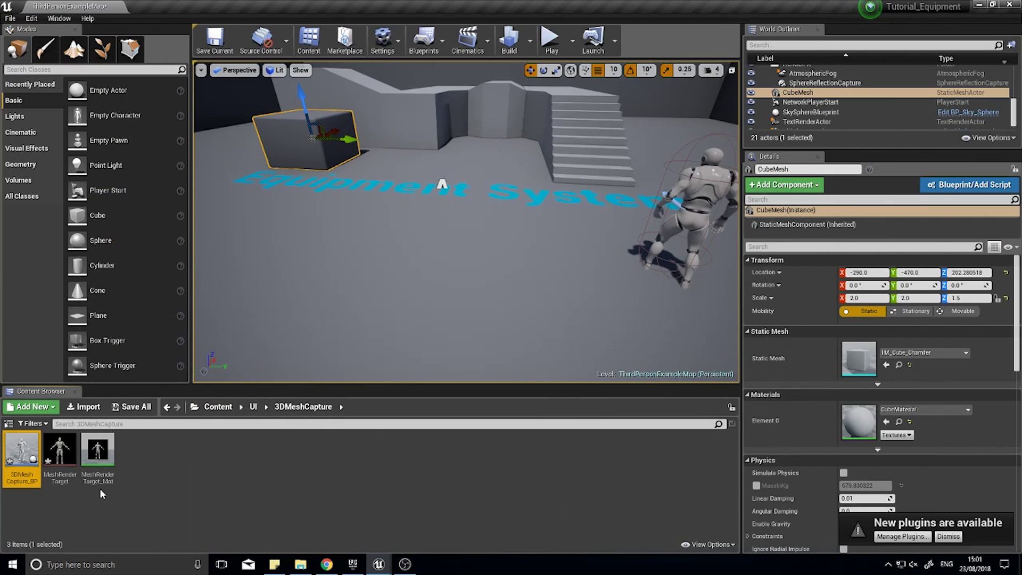
double_click(98, 455)
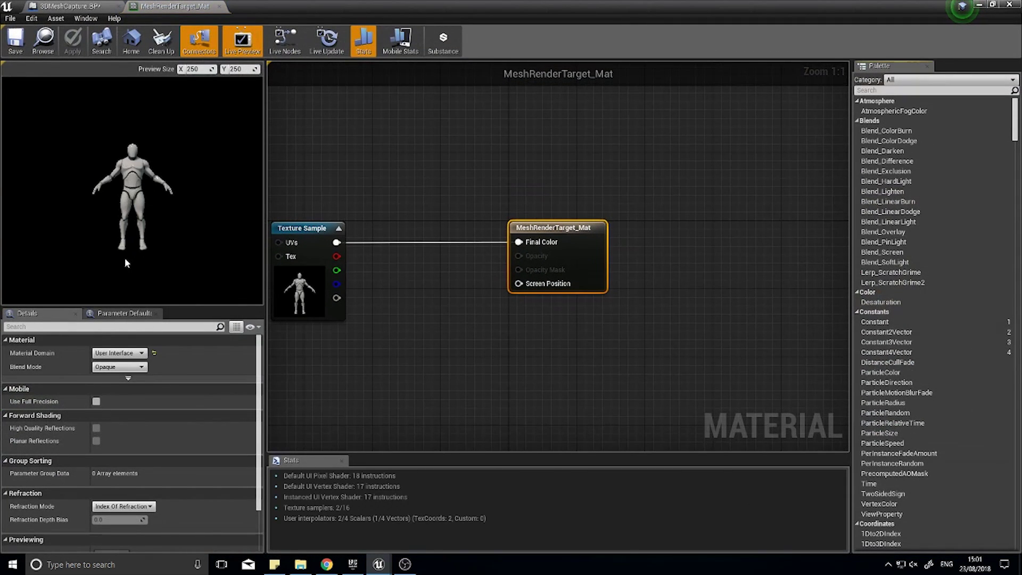
right_drag(411, 310, 496, 280)
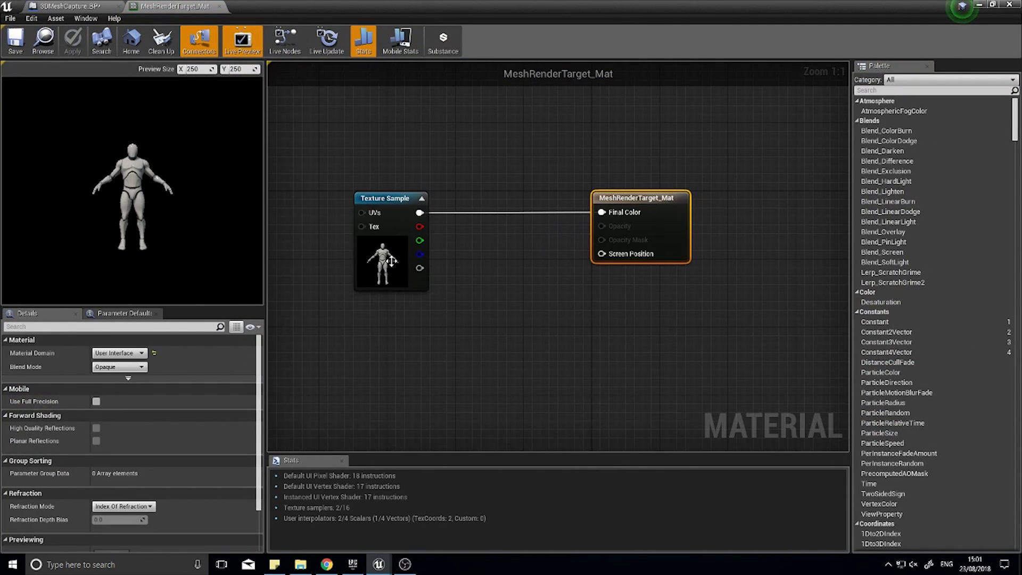
drag(405, 266, 349, 266)
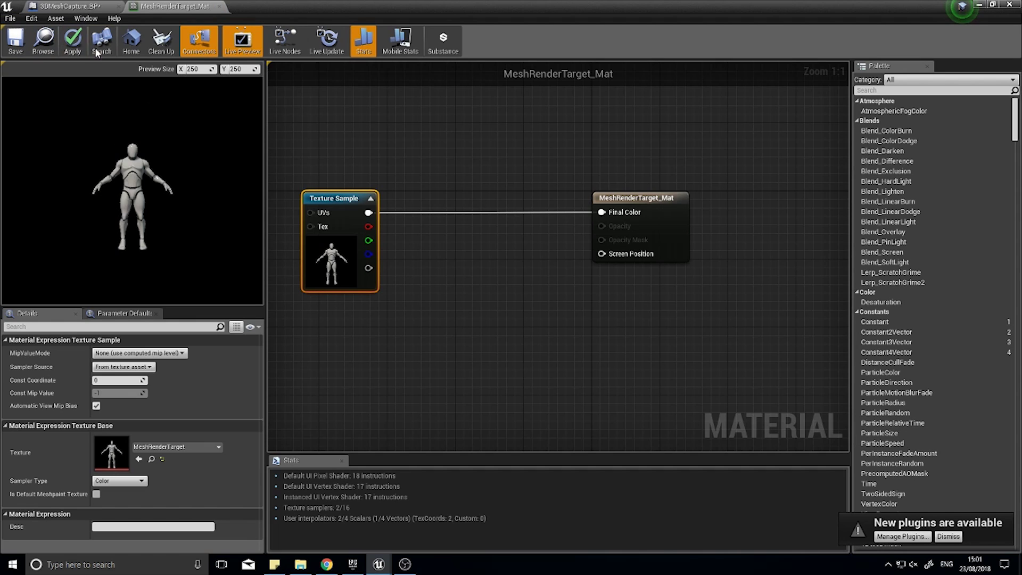
click(981, 5)
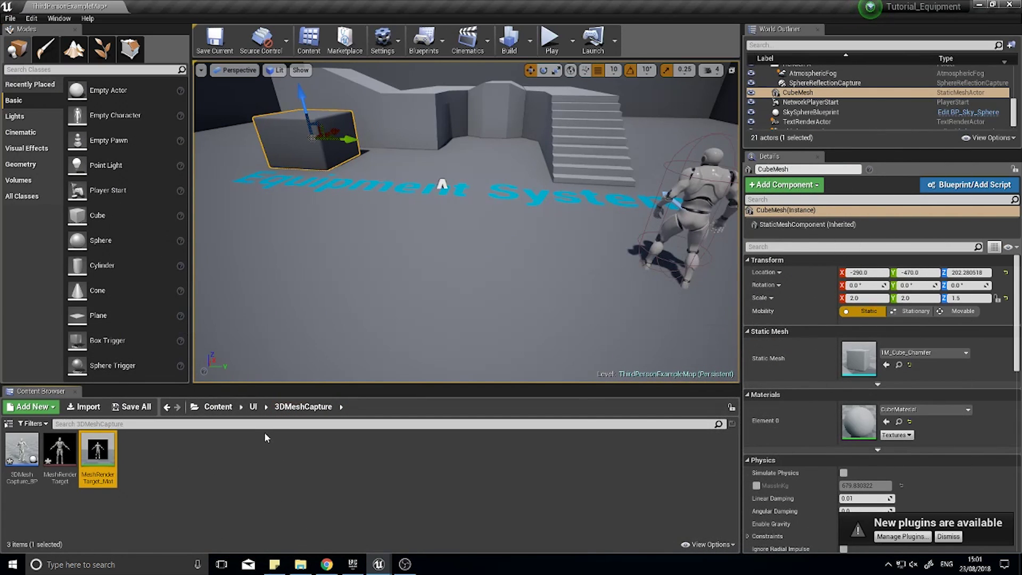
Step: In the UI folder, create a Widget Blueprint named HeadsUpDisplay
click(253, 411)
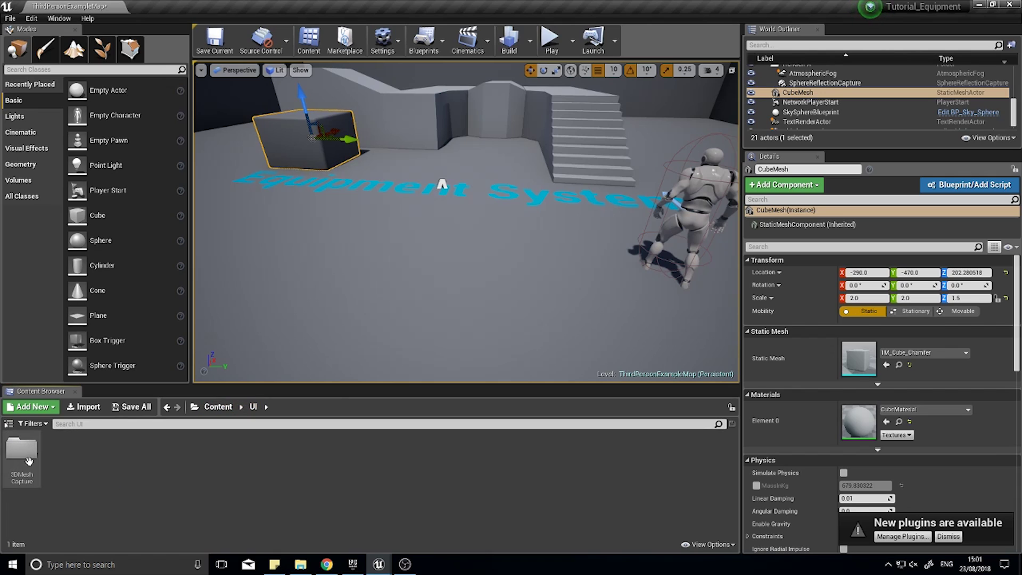
right_click(84, 454)
mouse_move(90, 449)
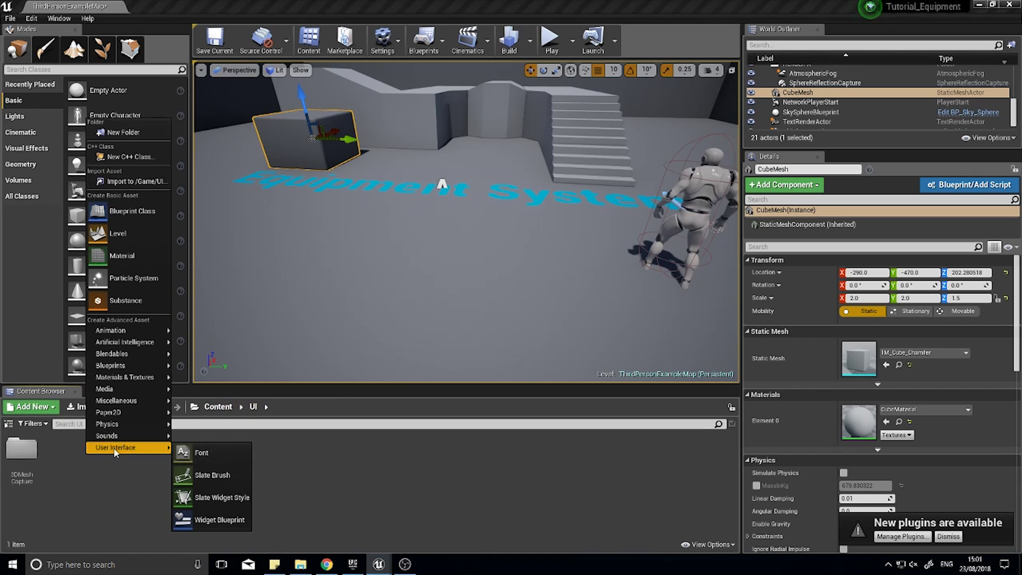
click(213, 519)
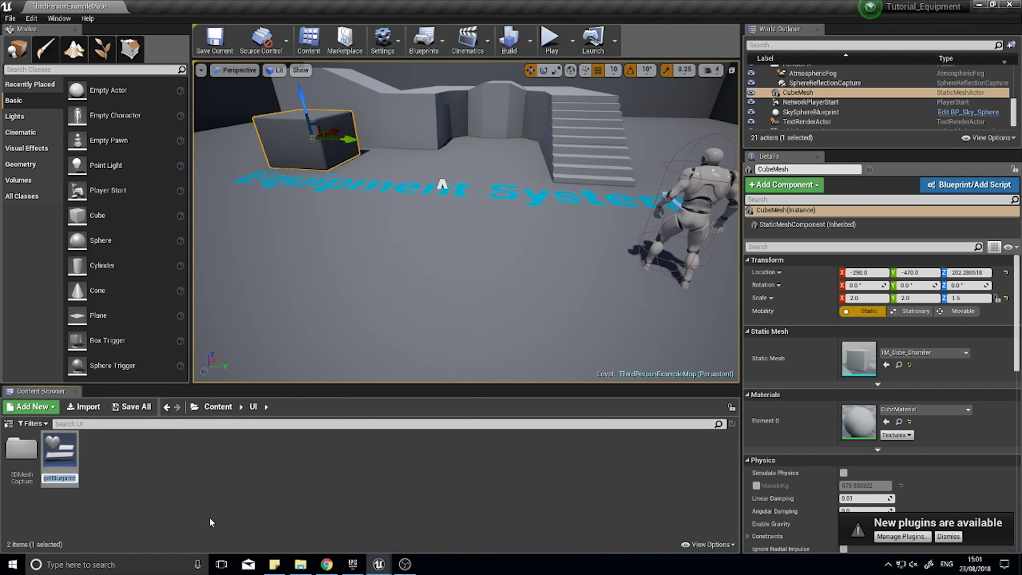
text(HeadsUpD)
text(isplay)
key(Return)
Step: Create a second Widget Blueprint named CharacterSheet
right_click(99, 464)
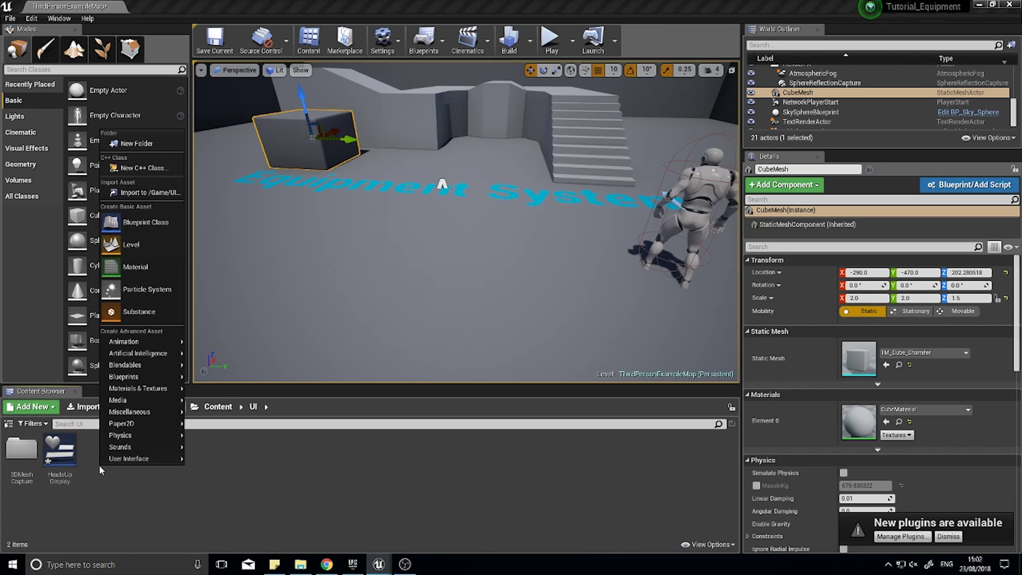
mouse_move(116, 458)
click(224, 528)
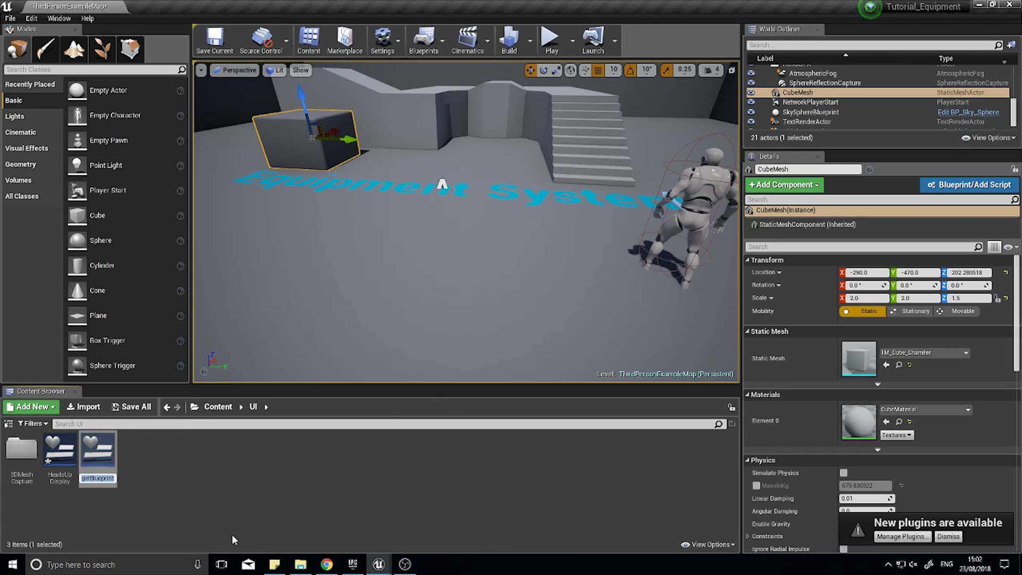
text(CharacterS)
text(heet)
key(Return)
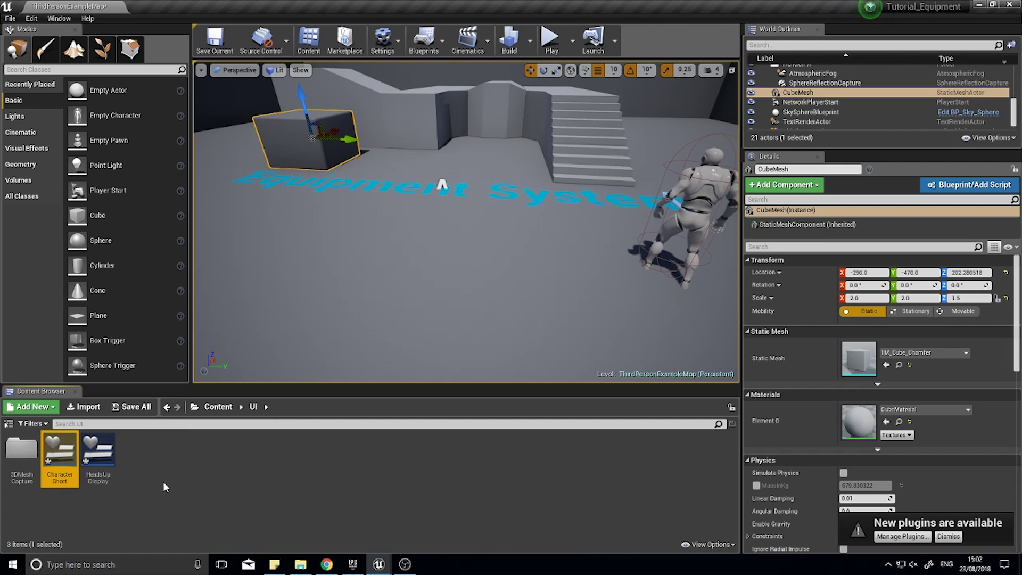
Step: Open CharacterSheet, delete its Canvas Panel, and make an Image widget (Image_0) the root
double_click(66, 453)
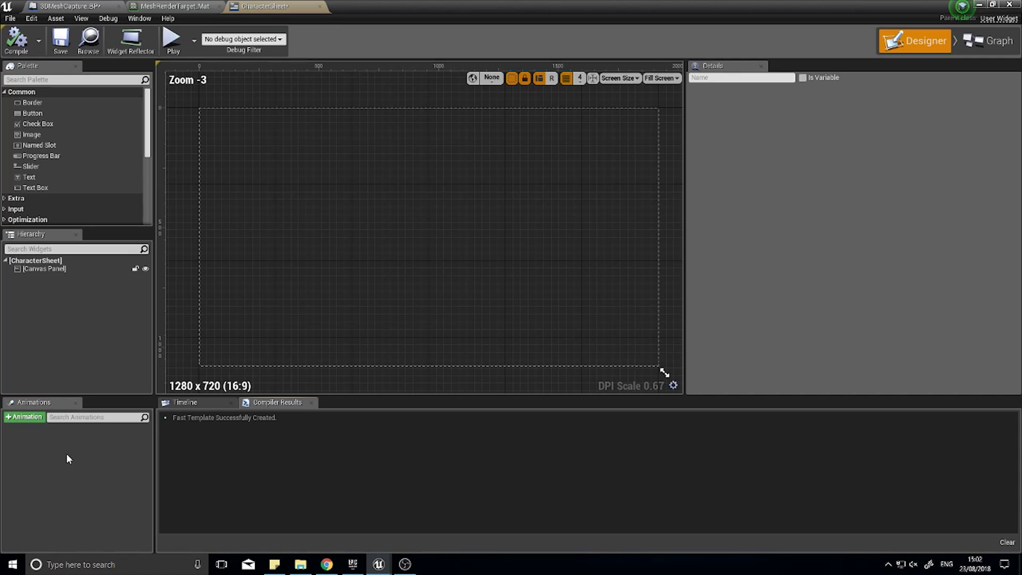
click(81, 270)
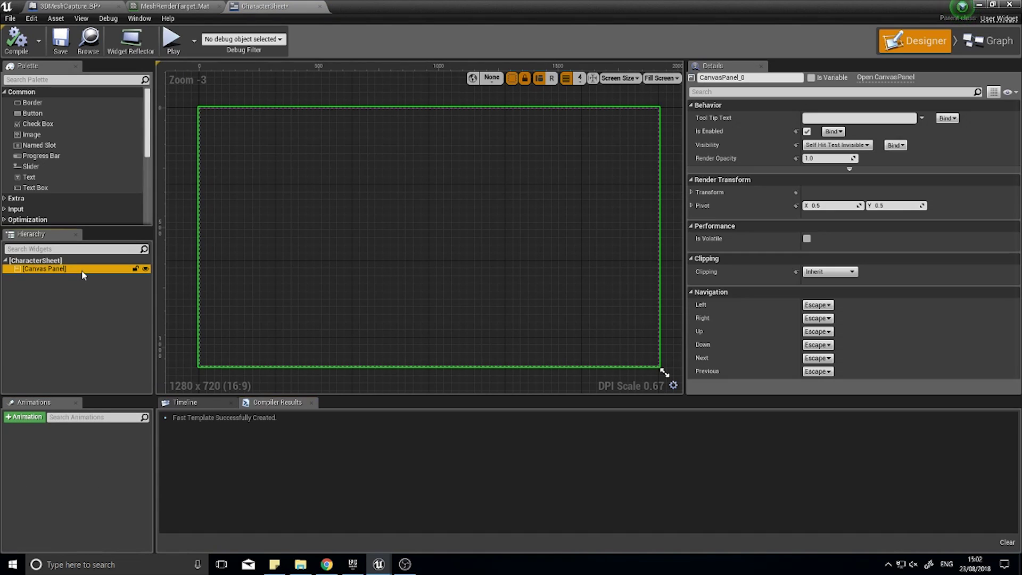
key(Delete)
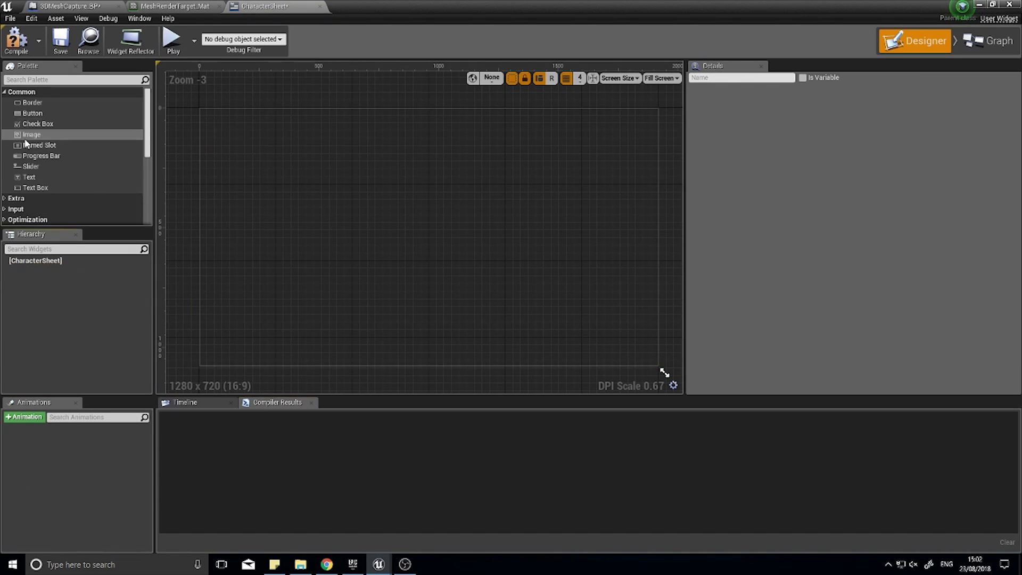
drag(38, 135, 50, 264)
click(44, 269)
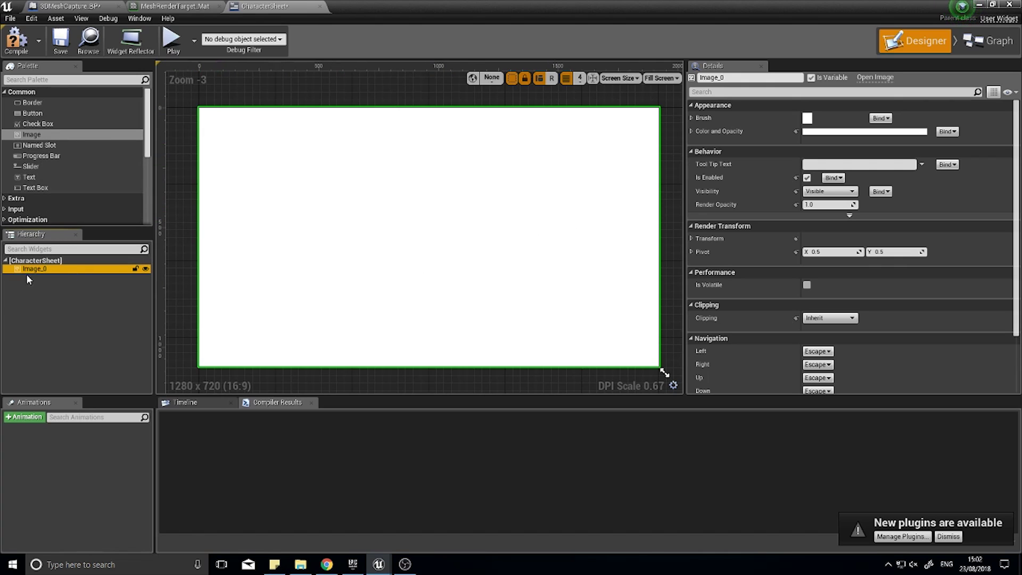
scroll(791, 260, down, 2)
scroll(793, 260, up, 2)
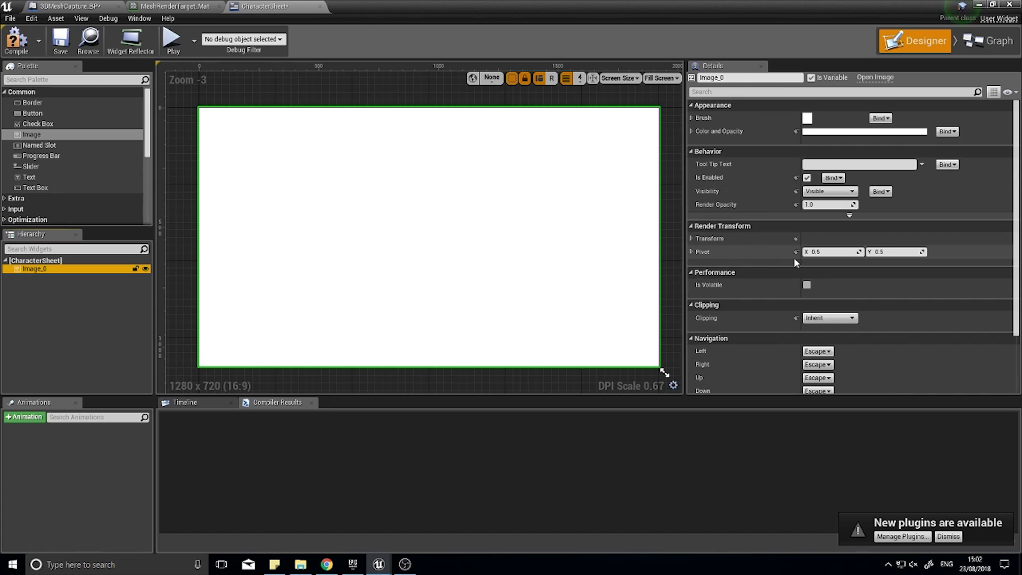
Step: Set Image_0's brush image to MeshRenderTarget_Mat
click(692, 118)
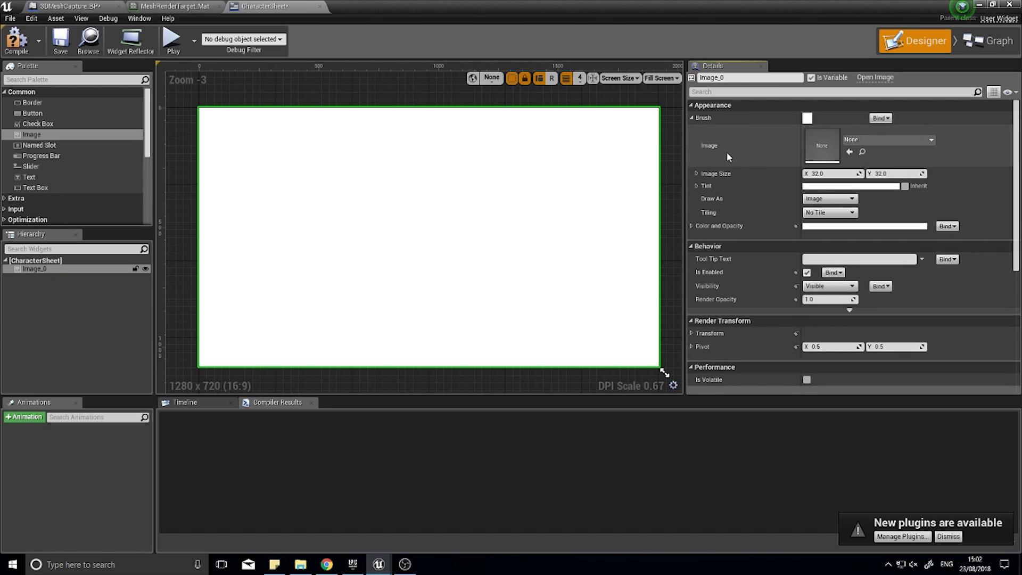
click(873, 141)
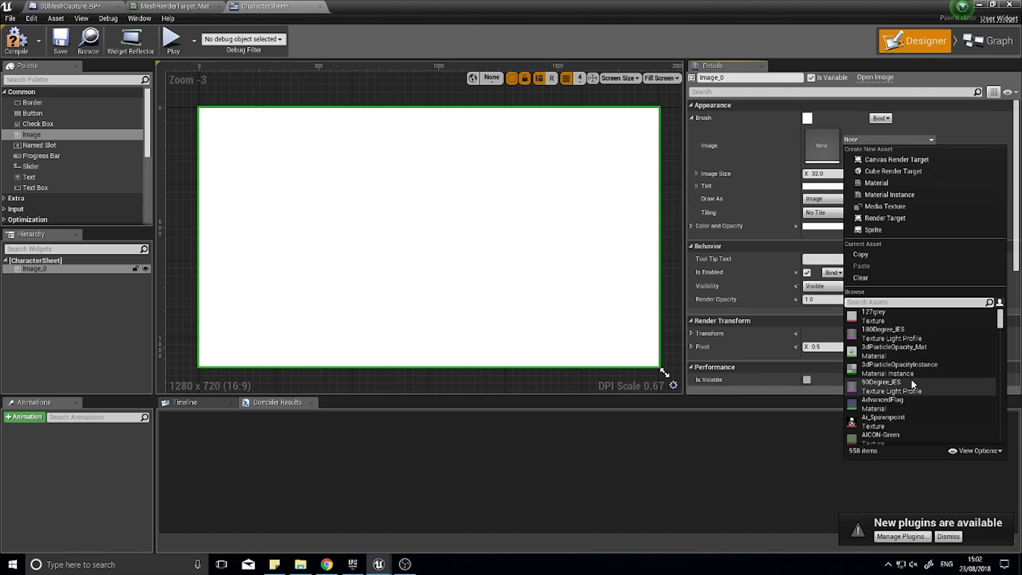
text(3d)
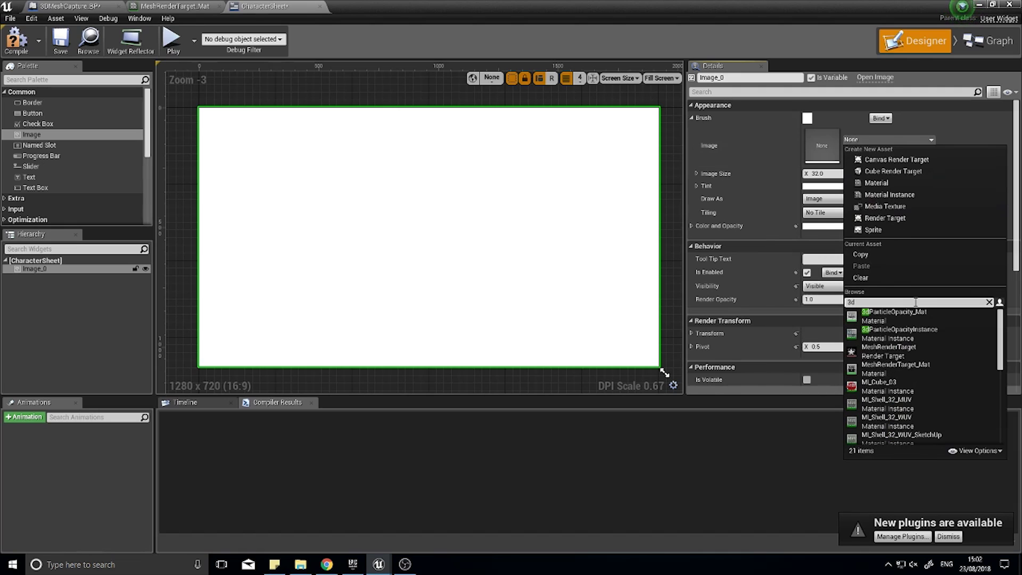
text(mesh)
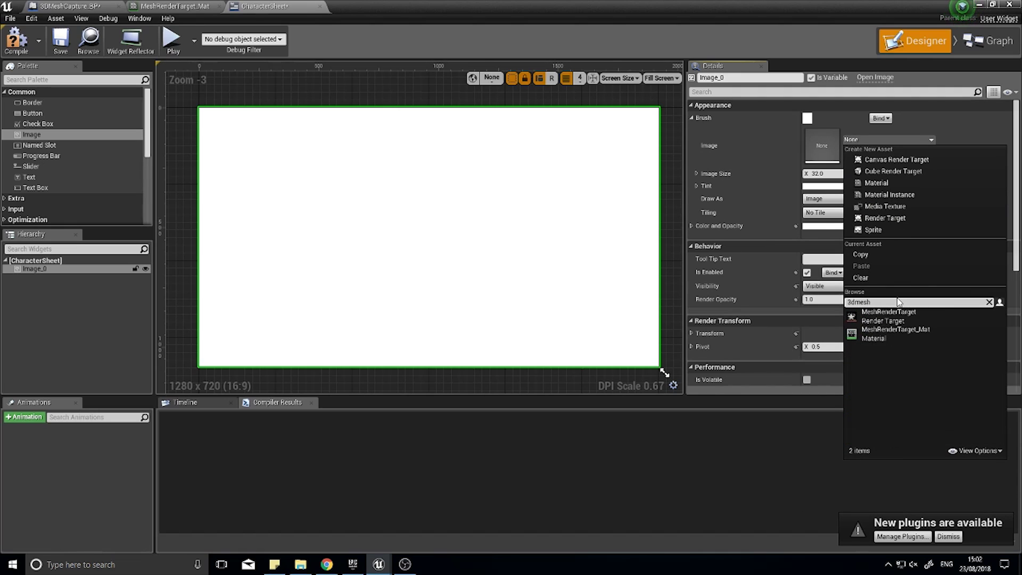
click(903, 334)
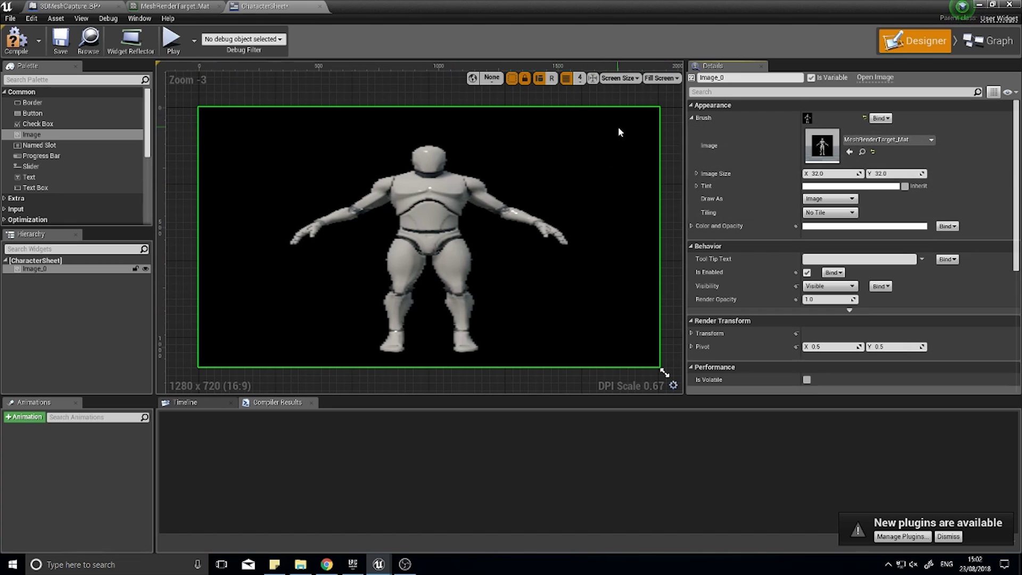
Step: Switch the designer preview to Desired size and bring the image into view
click(669, 78)
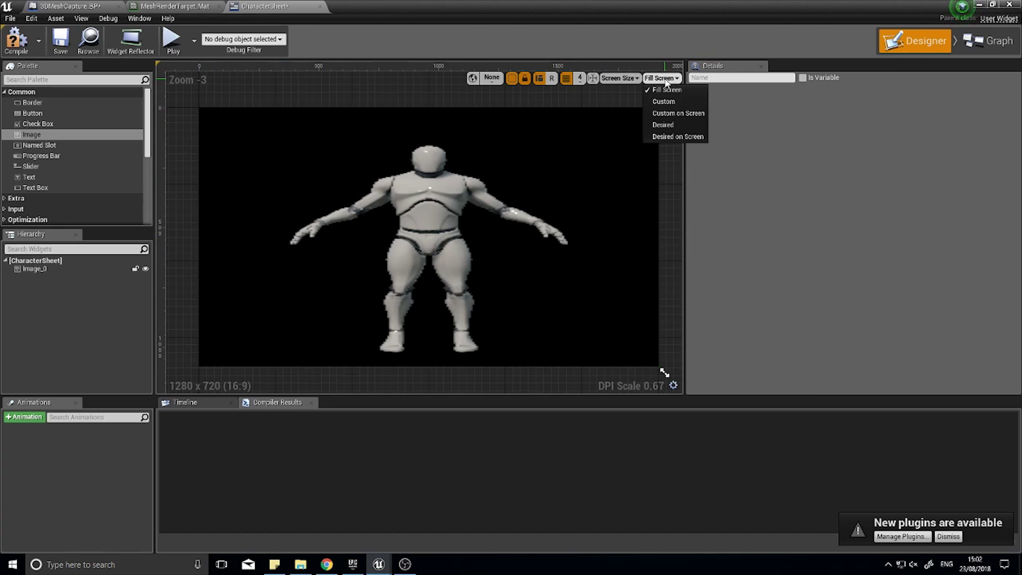
click(659, 124)
right_drag(174, 154, 385, 228)
scroll(404, 235, up, 4)
scroll(468, 244, up, 3)
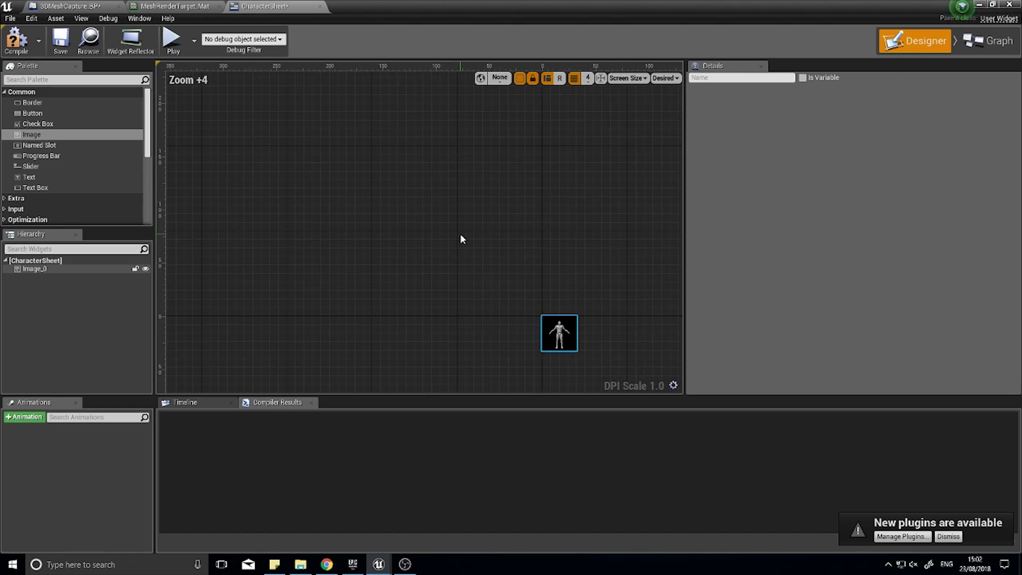
scroll(459, 233, down, 6)
Step: Set Image_0's size to 450 x 450, center it, and compile the widget
click(70, 268)
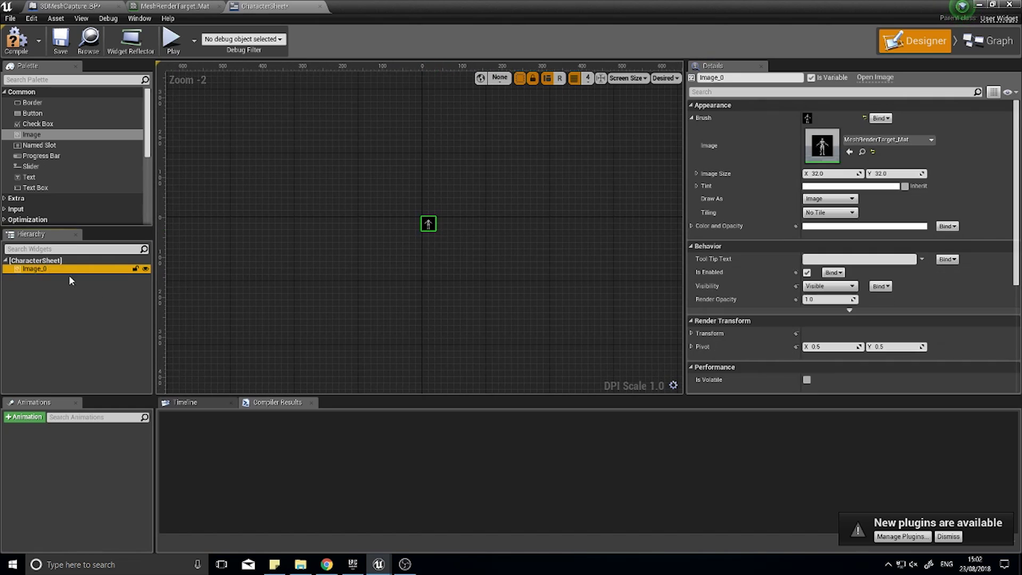
click(823, 174)
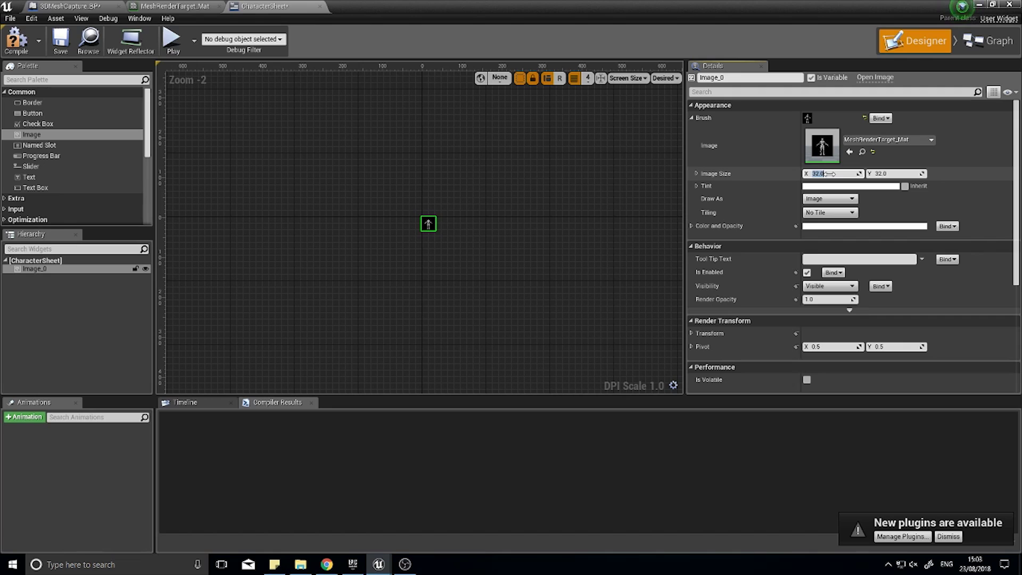
text(450)
key(Tab)
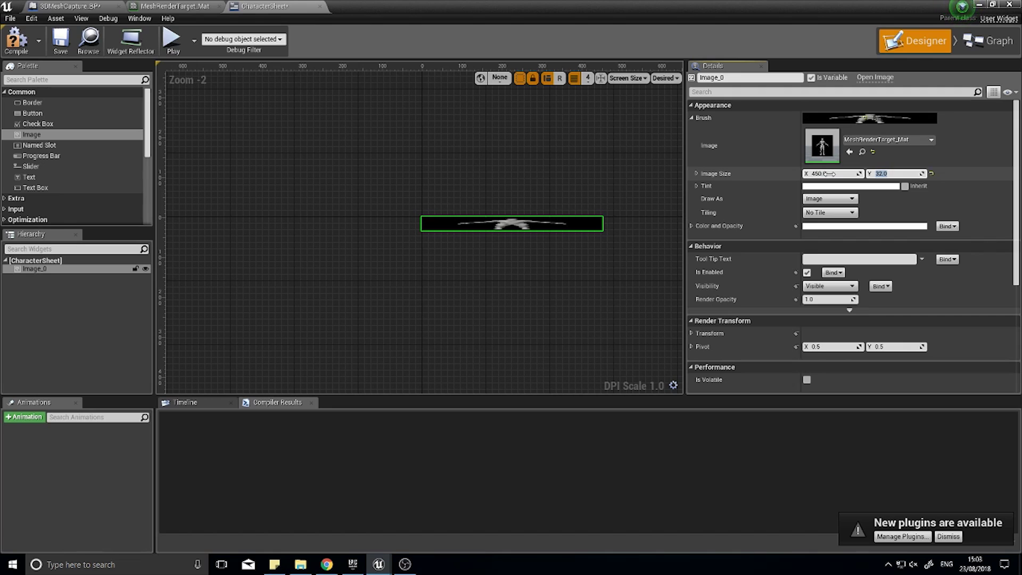
text(450)
key(Return)
right_drag(544, 327, 519, 264)
click(17, 40)
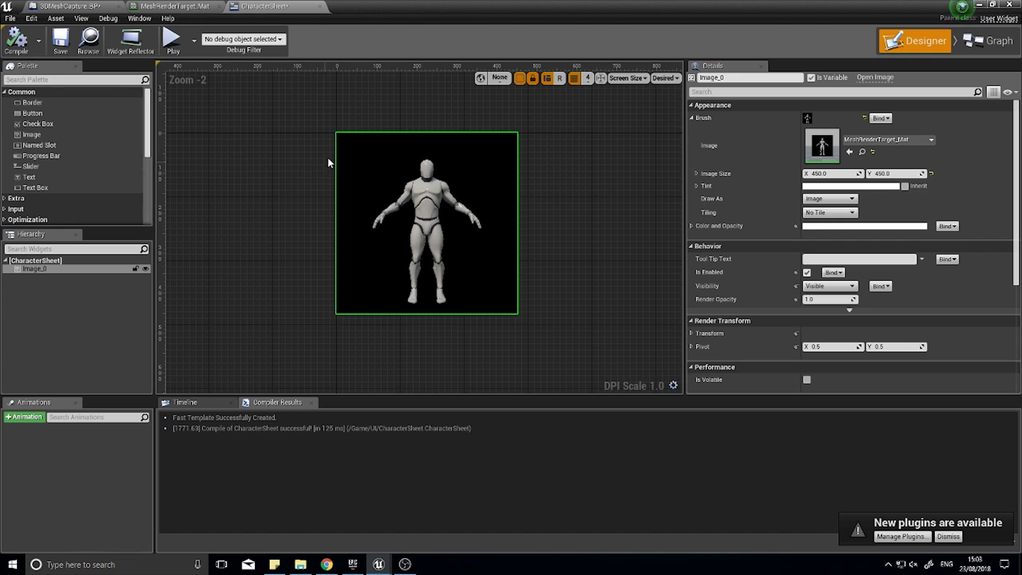
Step: Give 3DMeshCapture_BP's SkeletalMesh the ThirdPerson_AnimBP_C anim class, compile, and return to CharacterSheet
click(153, 6)
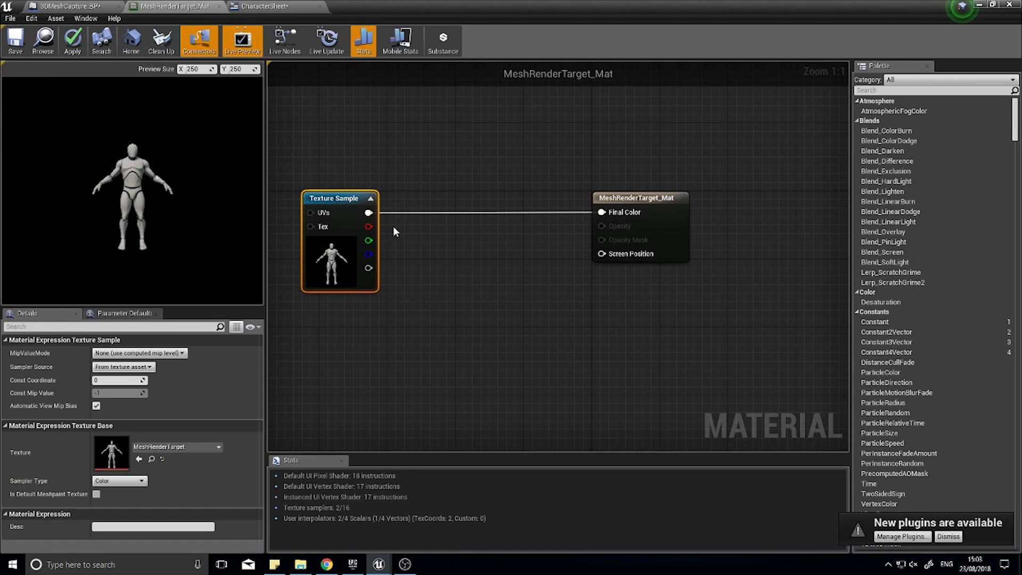
click(80, 8)
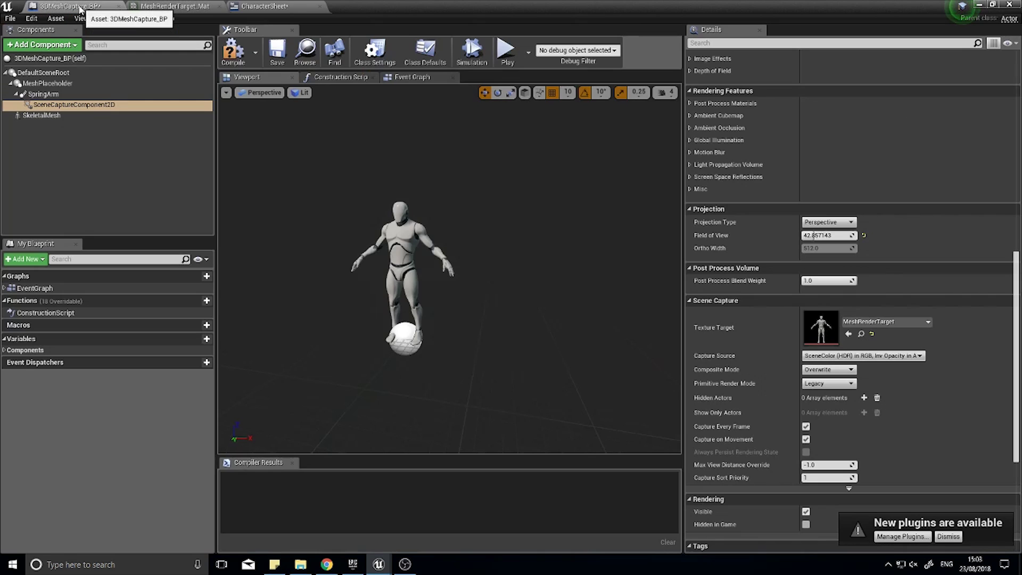
click(409, 234)
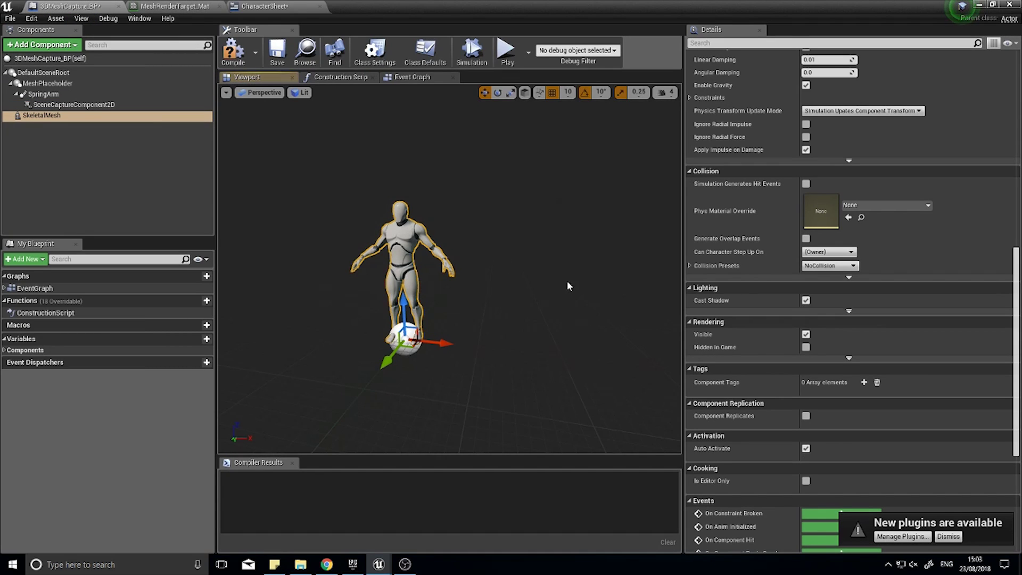
scroll(829, 275, up, 15)
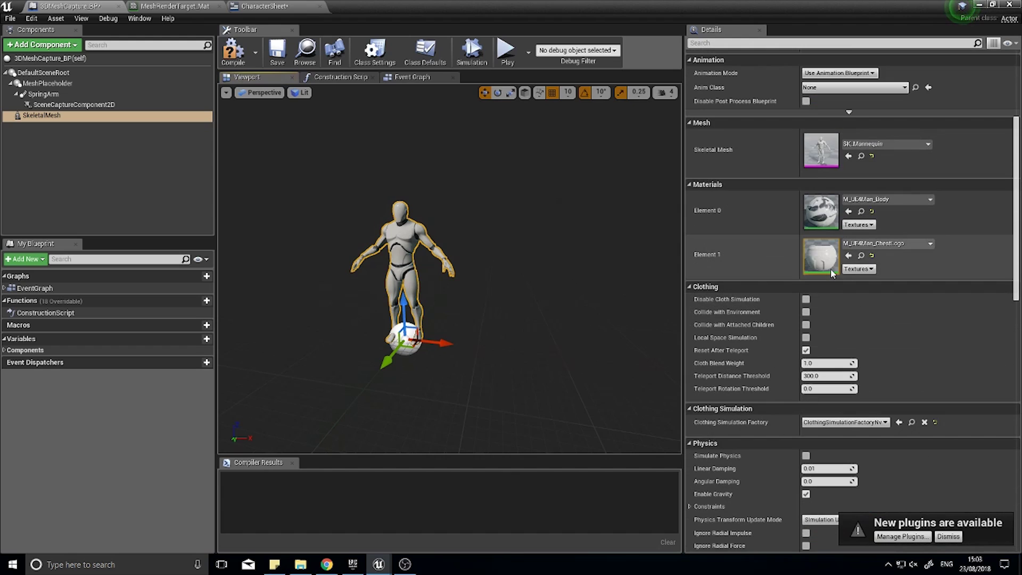
scroll(829, 275, up, 2)
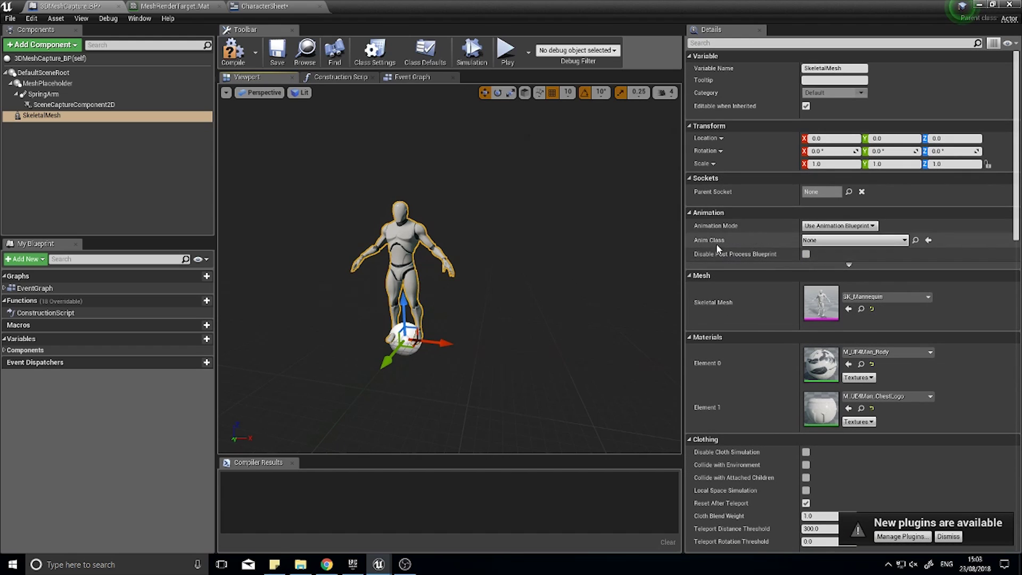
click(823, 240)
click(837, 361)
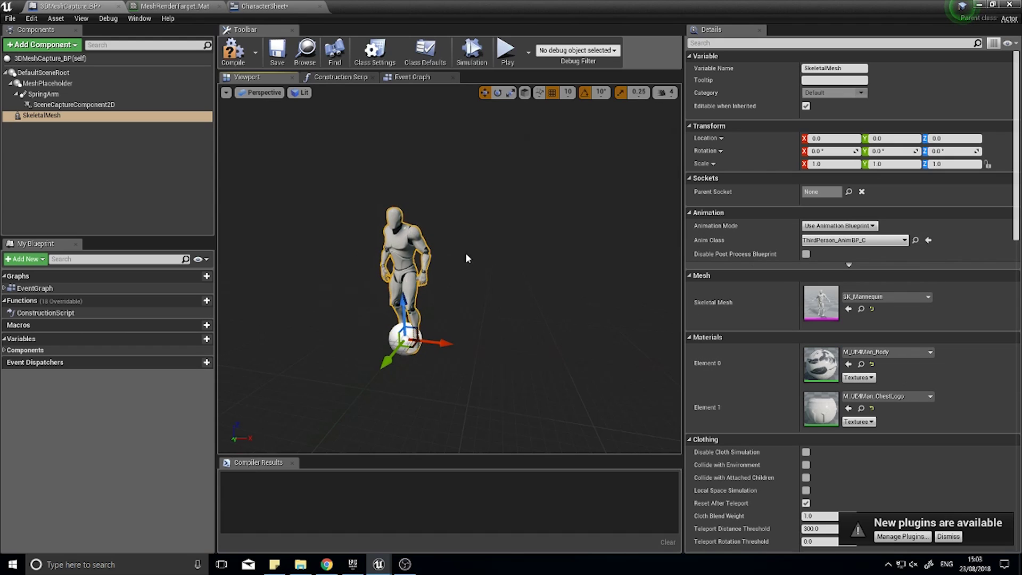
click(233, 51)
click(264, 6)
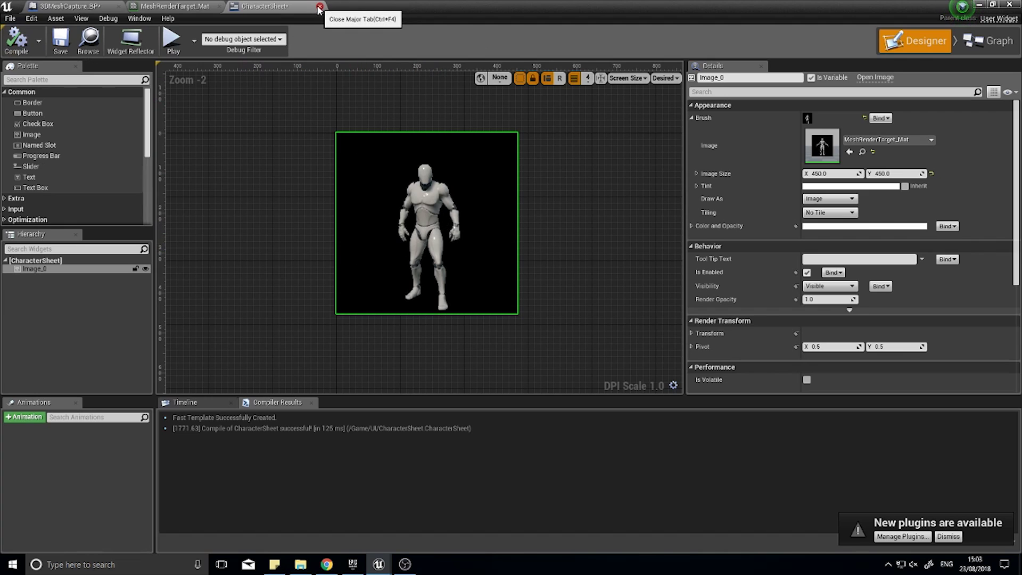
Step: Minimize the widget editor and open the HeadsUpDisplay widget from Content > UI
click(981, 7)
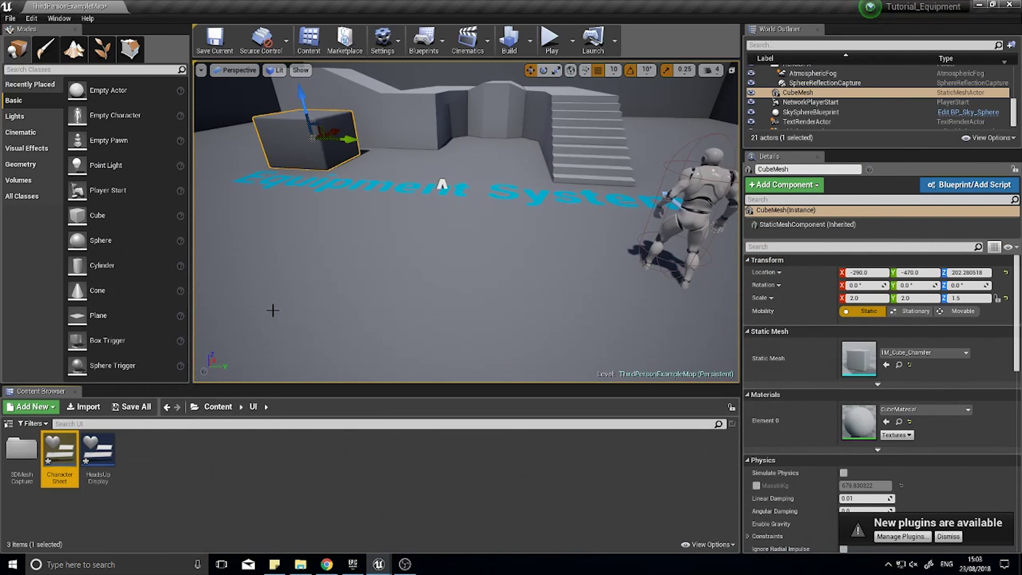
click(218, 406)
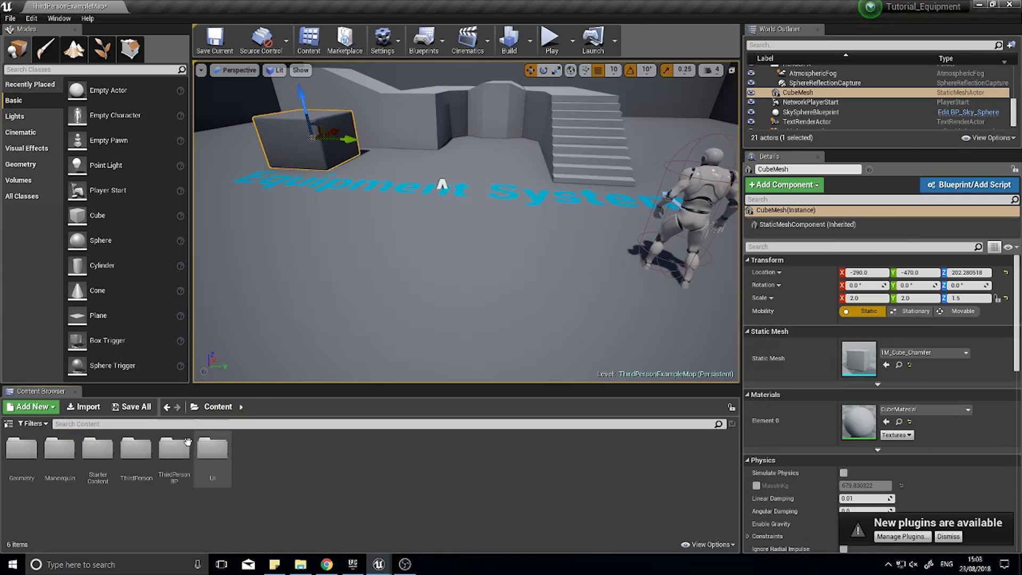
double_click(212, 453)
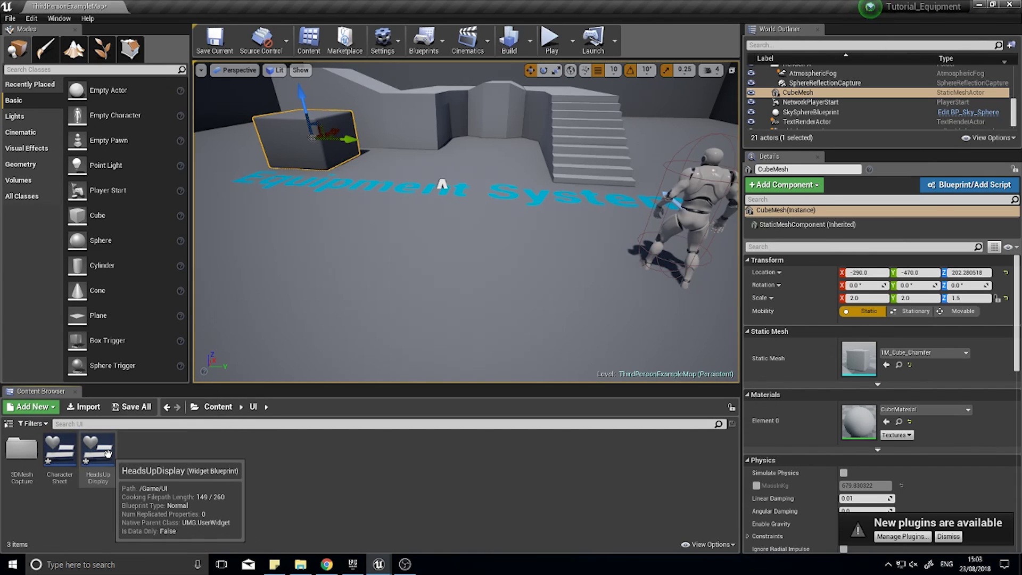
double_click(106, 455)
Step: Place the CharacterSheet widget near the HUD canvas's top-left, compile, and close HeadsUpDisplay
scroll(27, 207, down, 10)
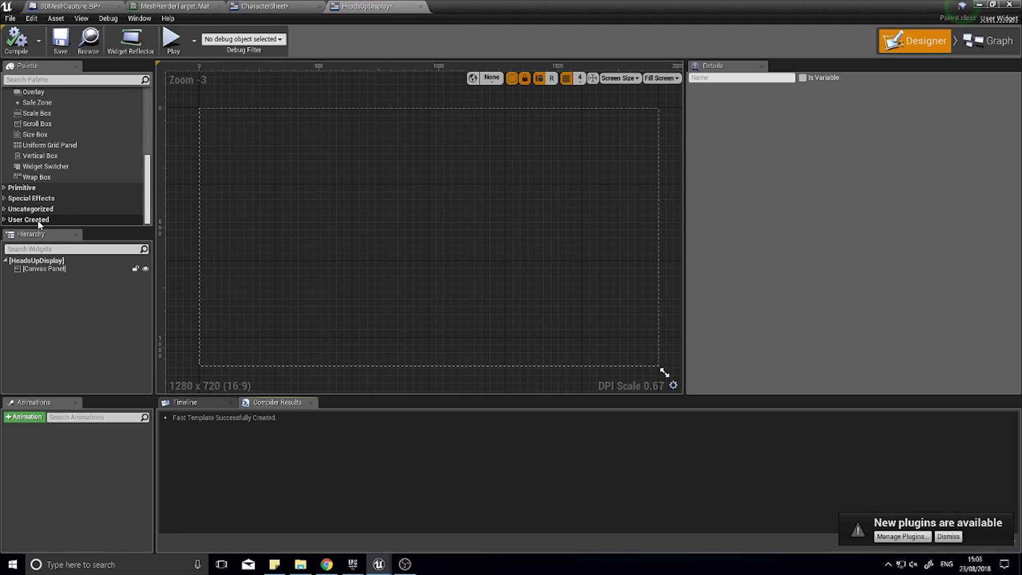
click(27, 219)
drag(46, 223, 249, 173)
drag(297, 230, 279, 191)
click(9, 44)
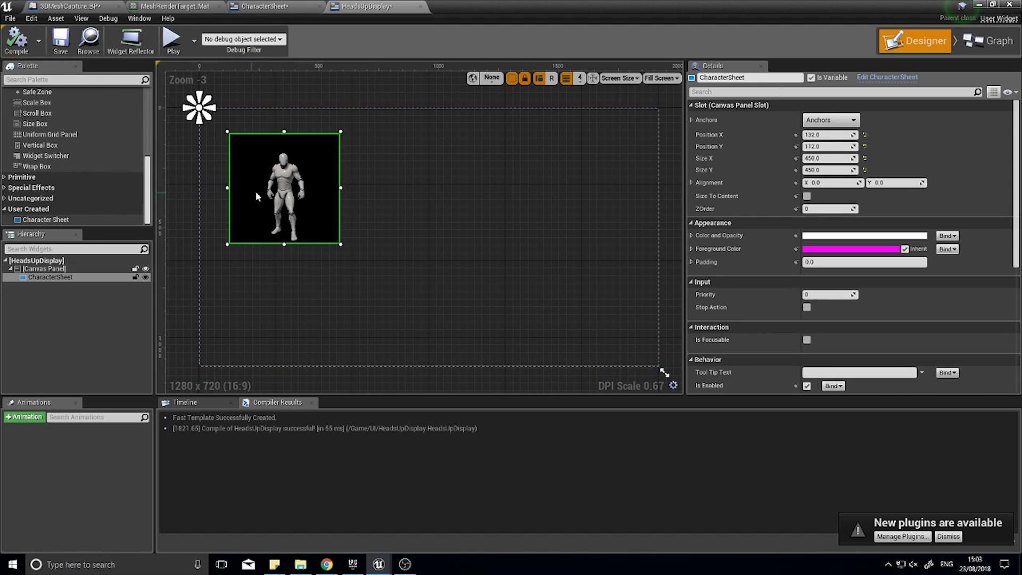
click(420, 6)
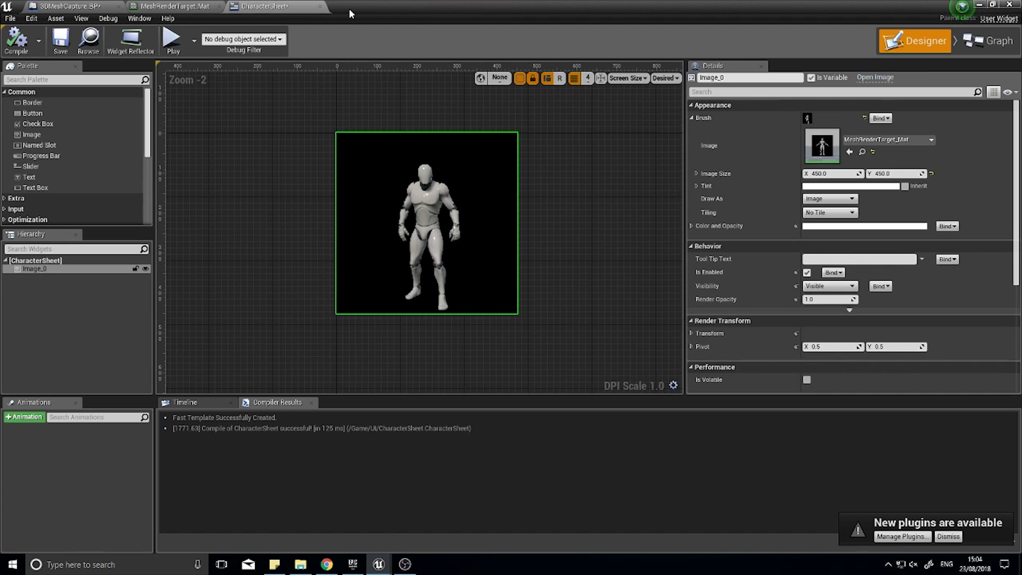
click(1009, 6)
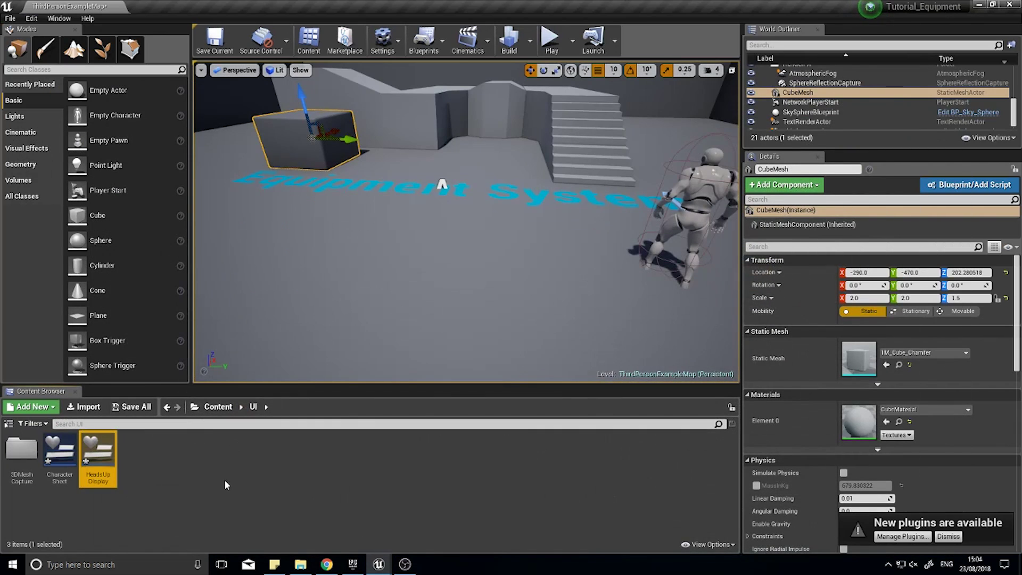
click(226, 490)
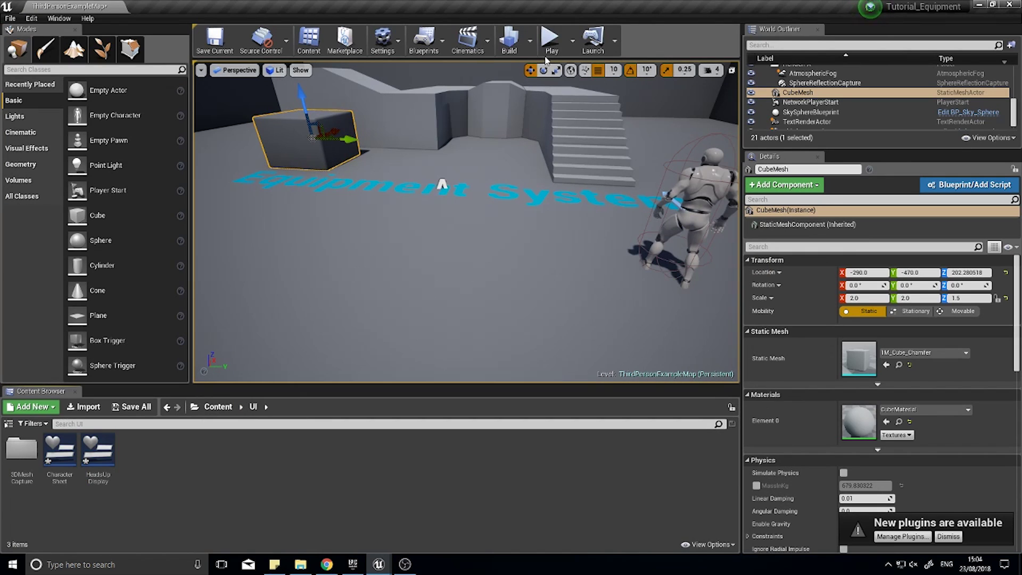
click(551, 39)
key(Escape)
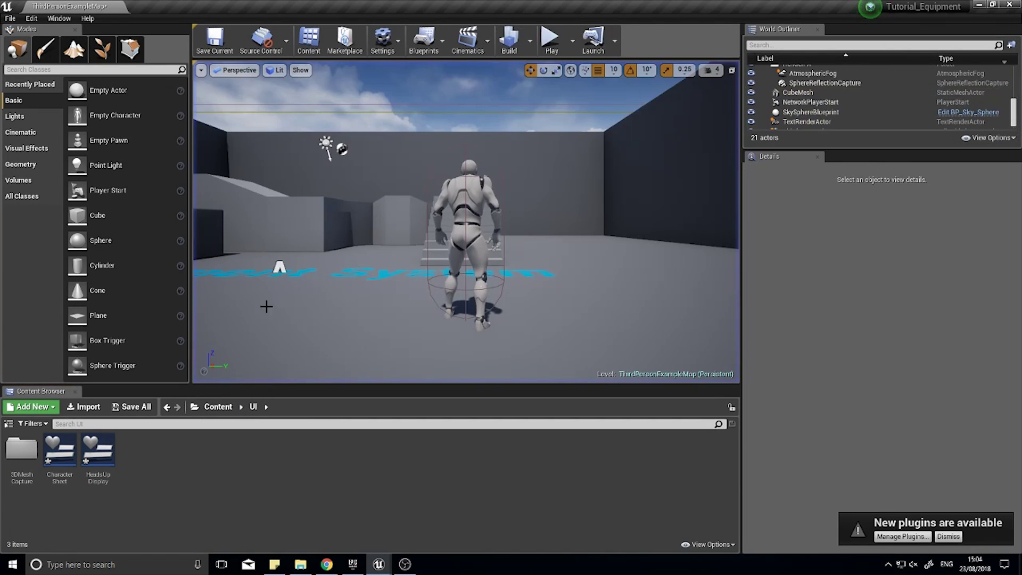
click(91, 468)
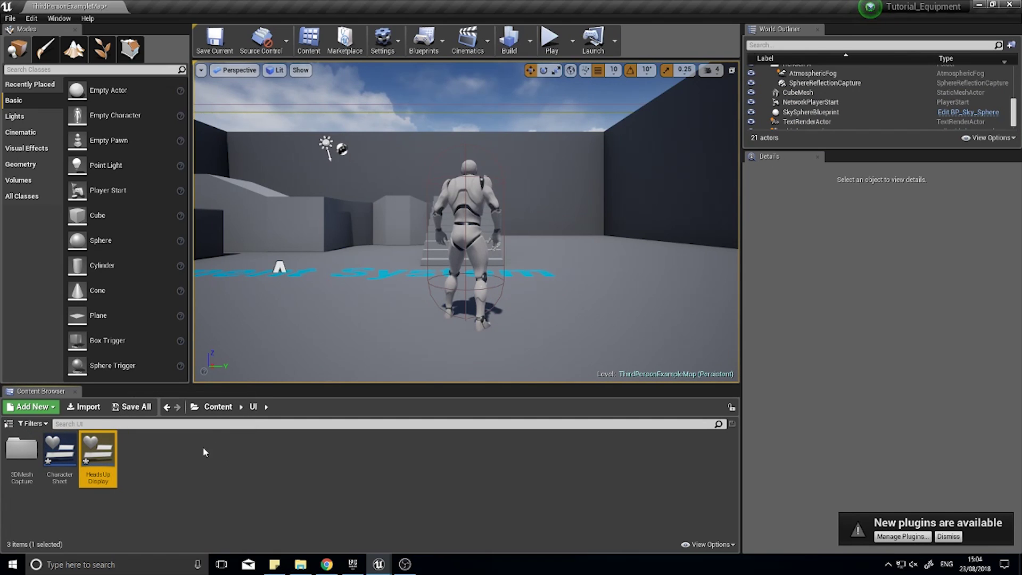
Step: Open ThirdPersonGameMode from ThirdPersonBP > Blueprints in the full Blueprint editor
click(219, 406)
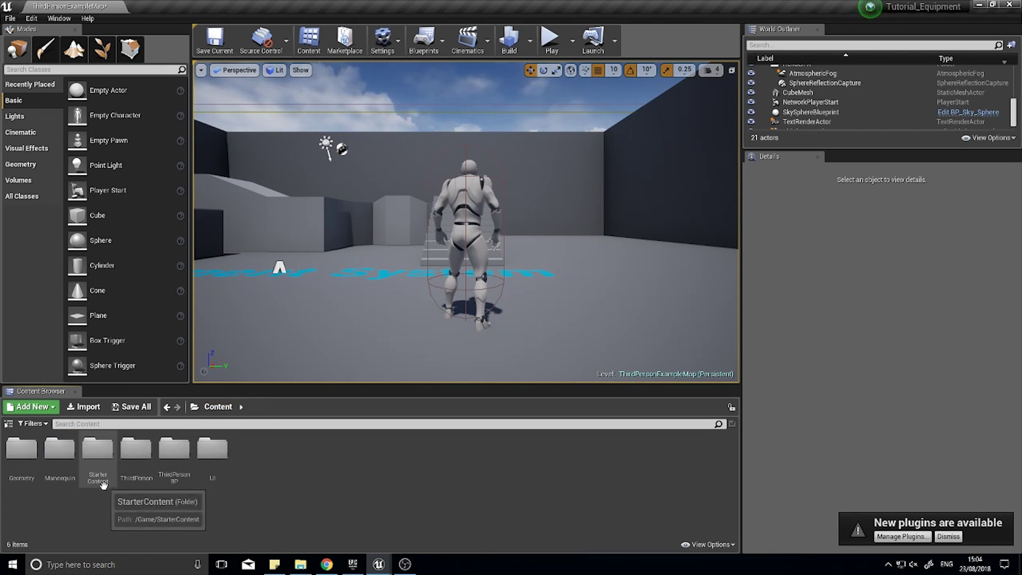
double_click(181, 474)
double_click(22, 452)
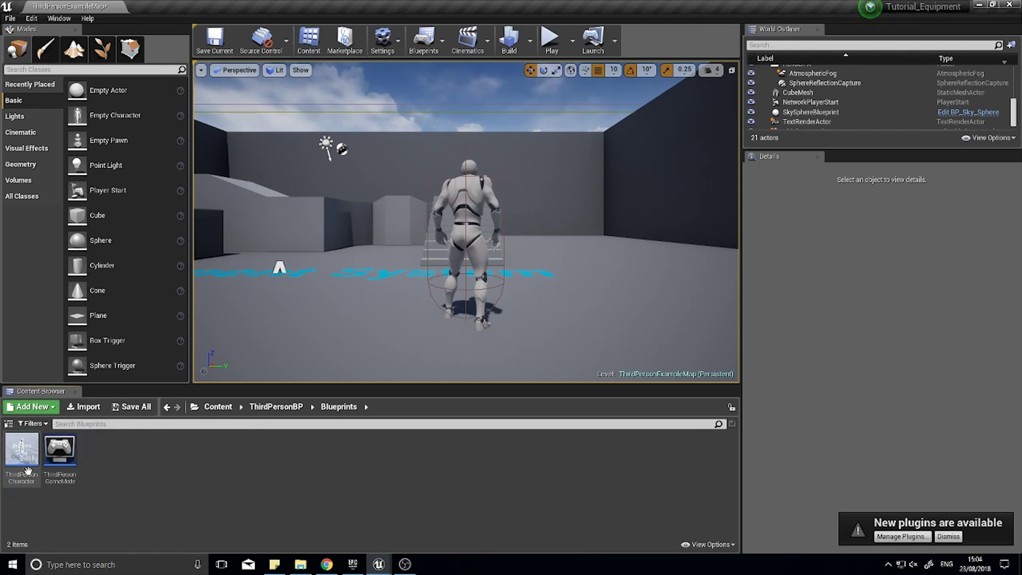
double_click(63, 468)
click(428, 80)
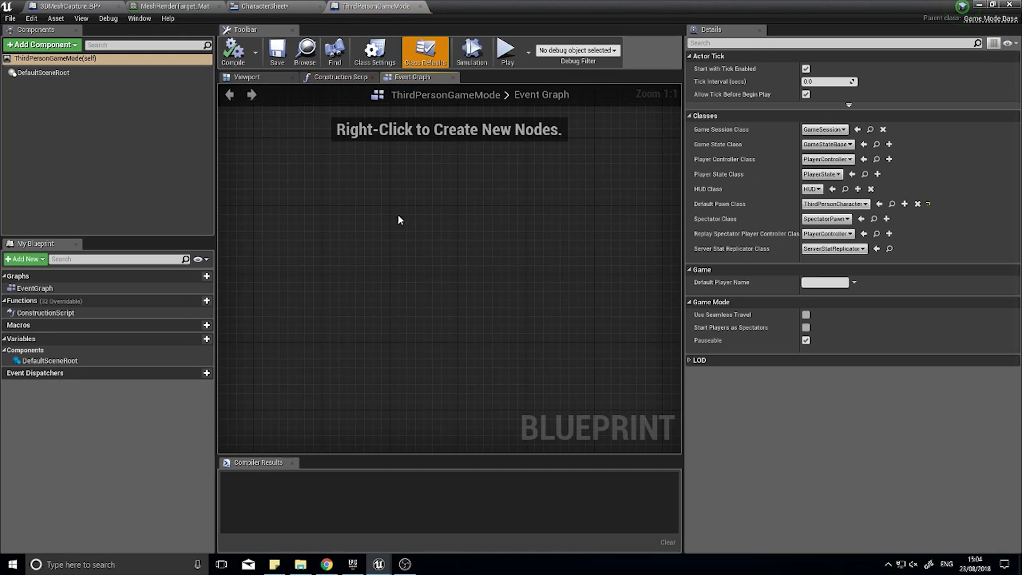
Step: Add Event BeginPlay feeding a Create Widget node set to HeadsUpDisplay
right_click(368, 235)
text(beginp)
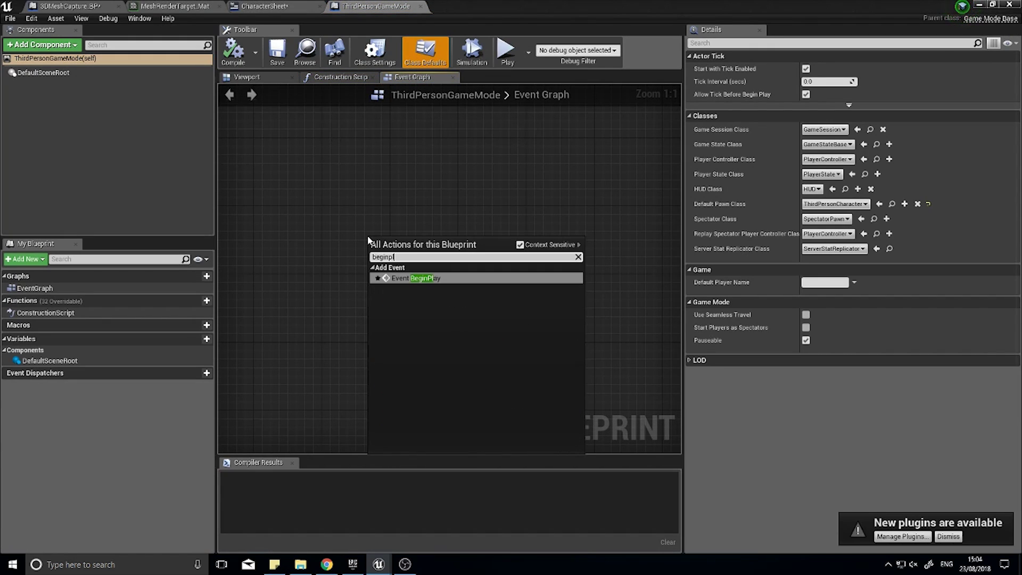
text(lay)
key(Return)
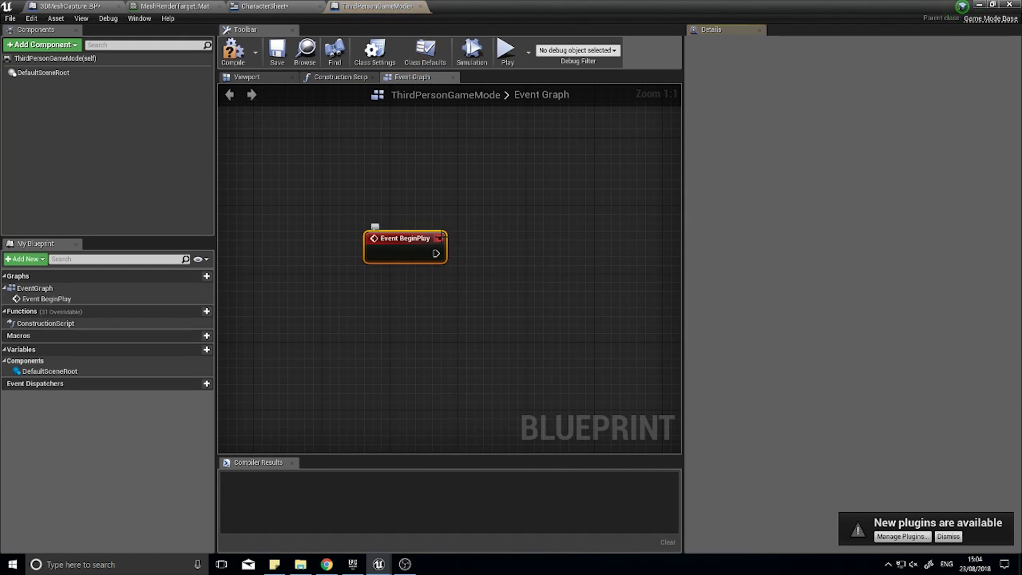
mouse_move(436, 240)
mouse_down()
mouse_move(368, 210)
mouse_move(432, 228)
mouse_up()
text(create widget)
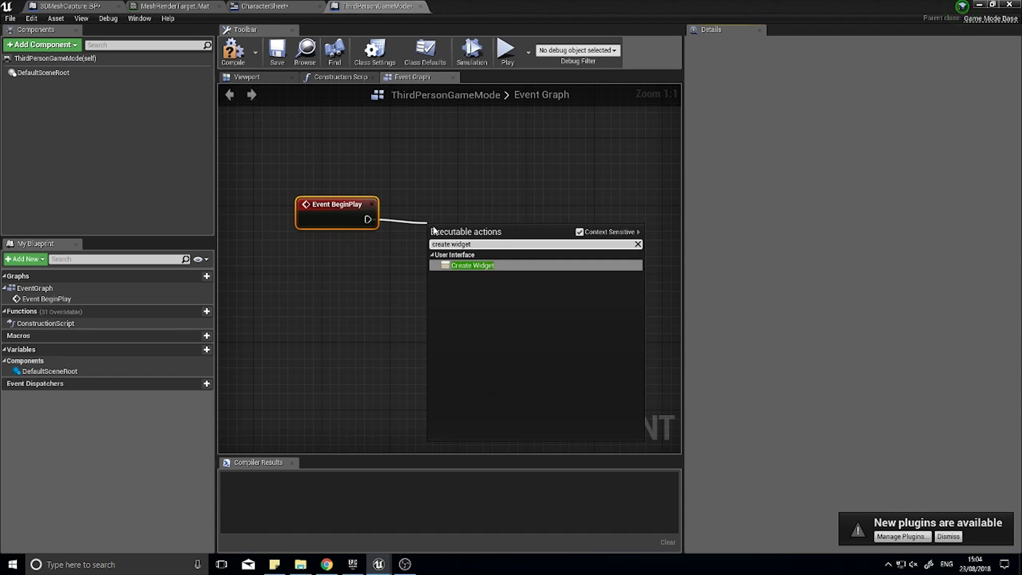
key(Return)
drag(514, 233, 503, 206)
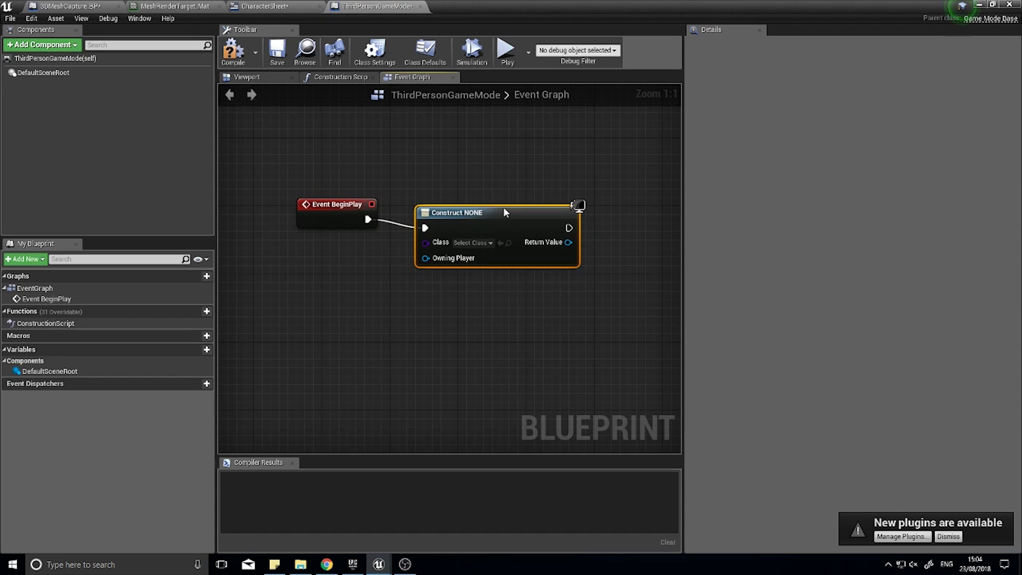
click(478, 234)
click(500, 281)
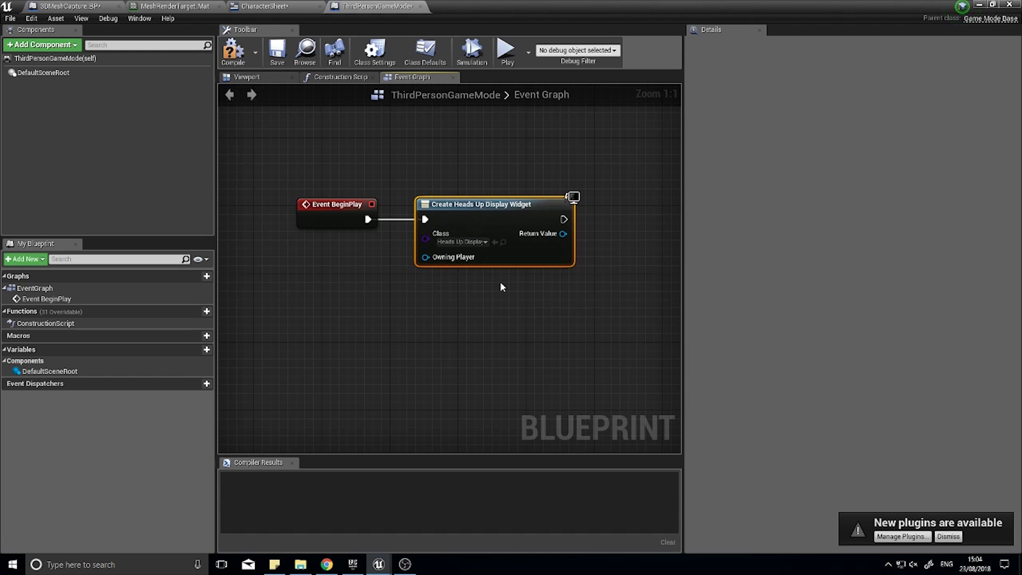
Step: Promote the created widget's Return Value to a variable named HUD
right_drag(534, 280, 422, 228)
drag(429, 220, 482, 219)
click(515, 277)
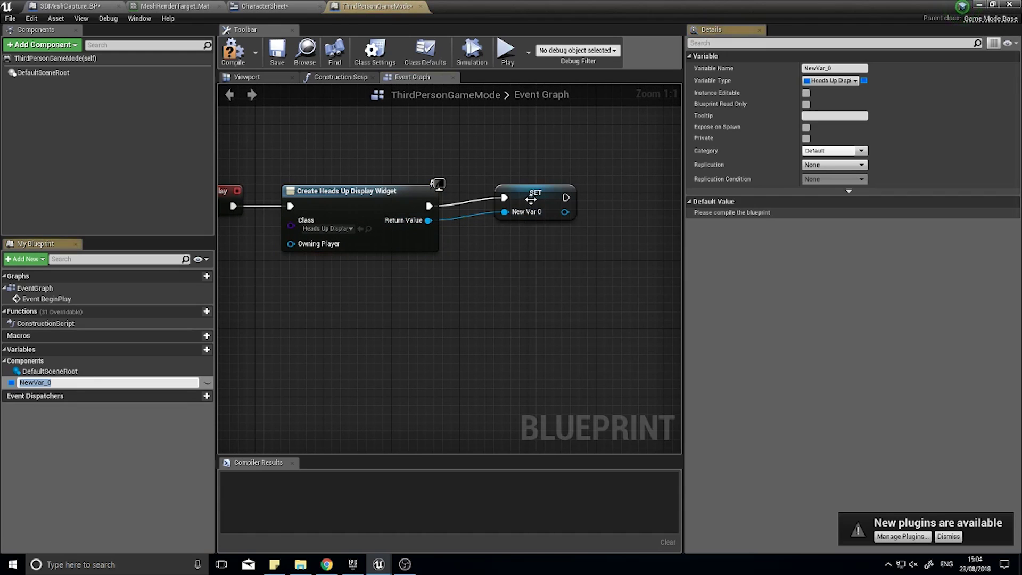
click(831, 68)
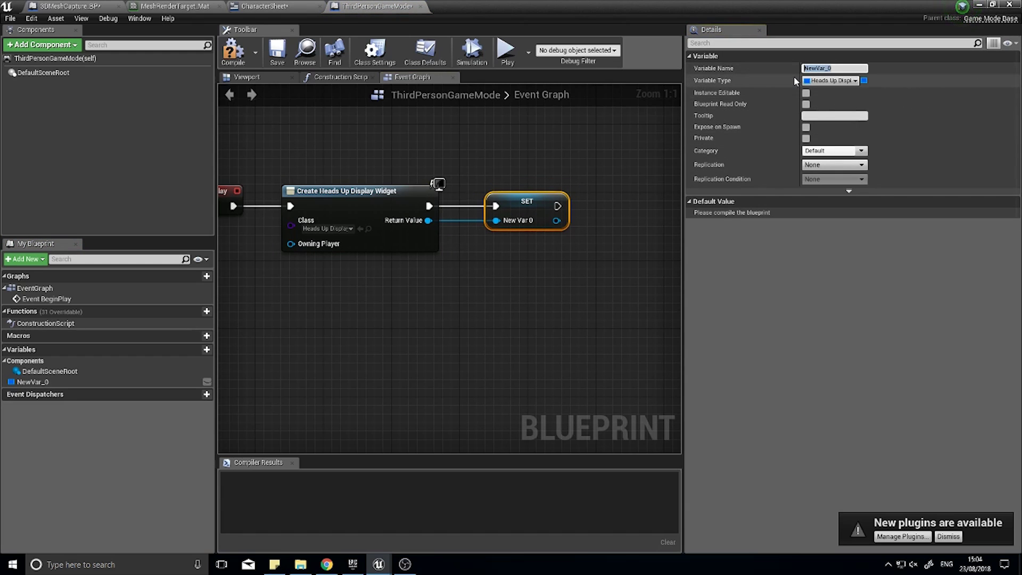
text(HUD)
key(Return)
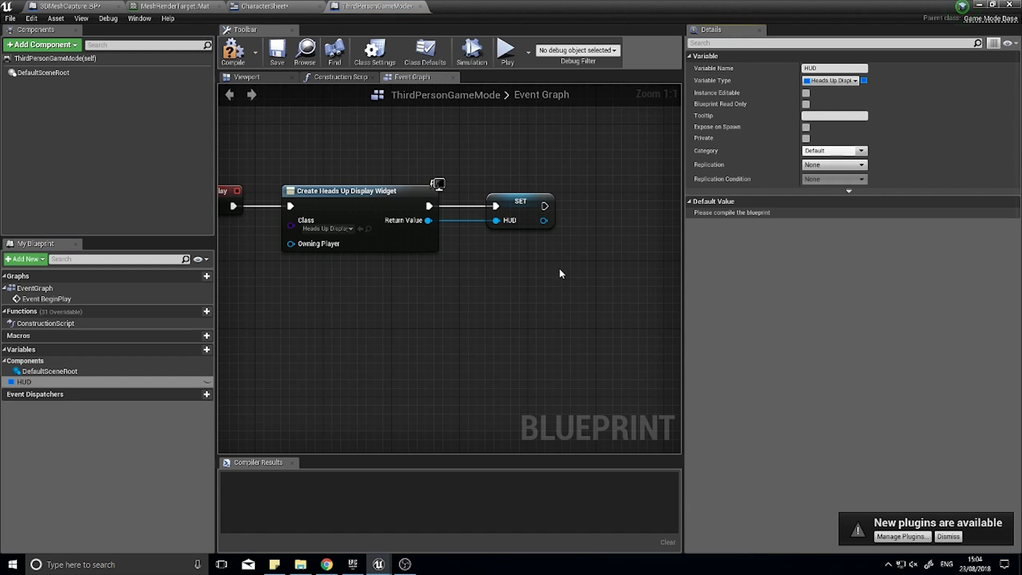
Step: Add an Add to Viewport node for HUD after the SET node and compile
right_drag(559, 268, 428, 259)
drag(413, 212, 462, 215)
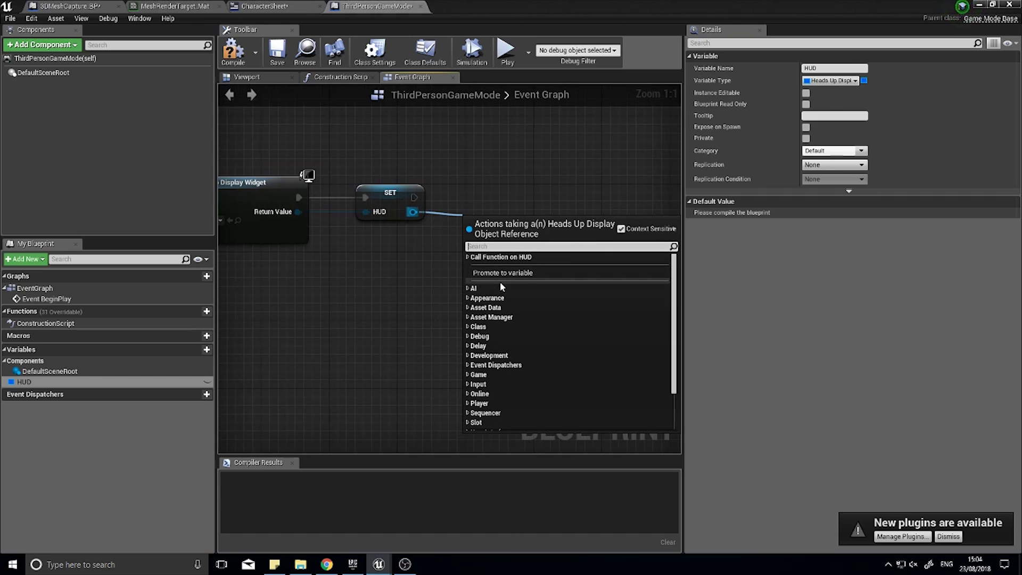
text(add to view)
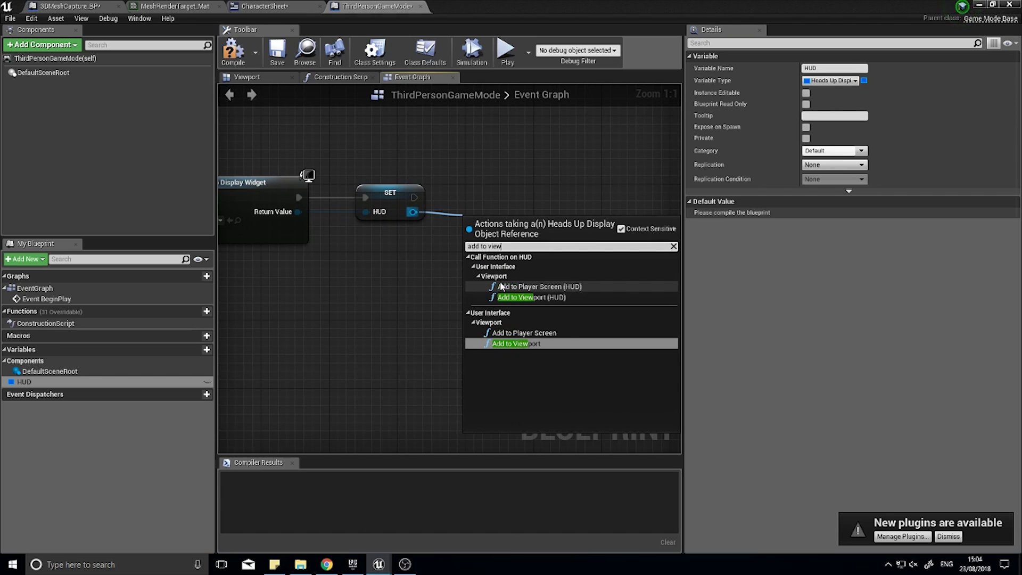
click(533, 344)
drag(503, 244, 505, 184)
click(234, 49)
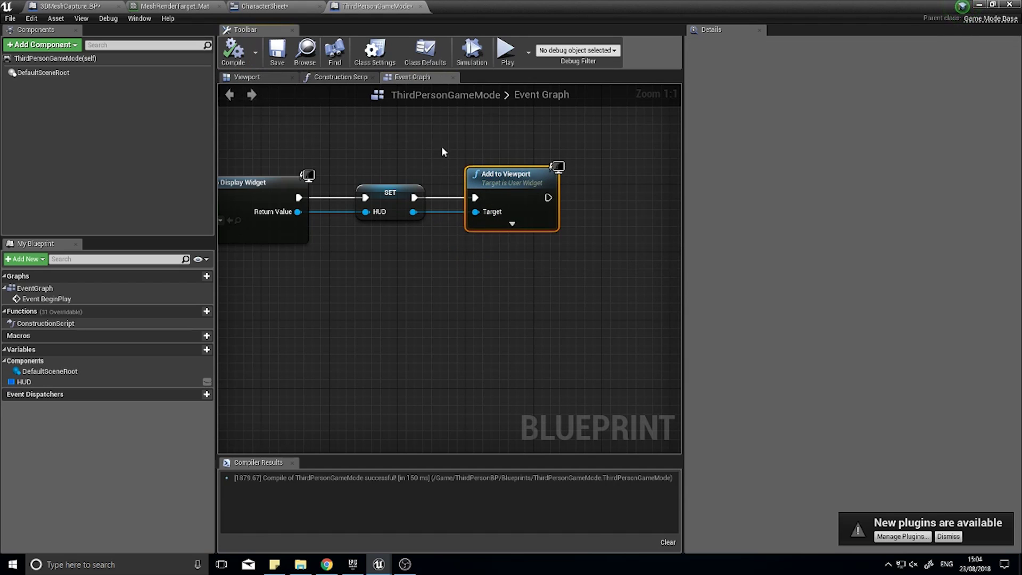
Step: Play-test the level, running the character up and around the stairs, then stop with Esc
click(980, 5)
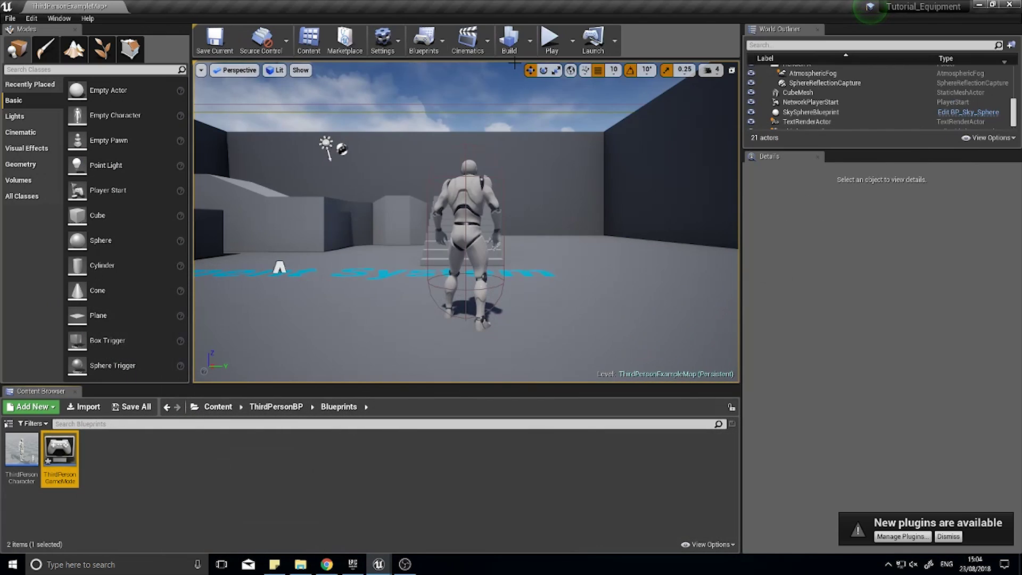
click(549, 38)
key(w)
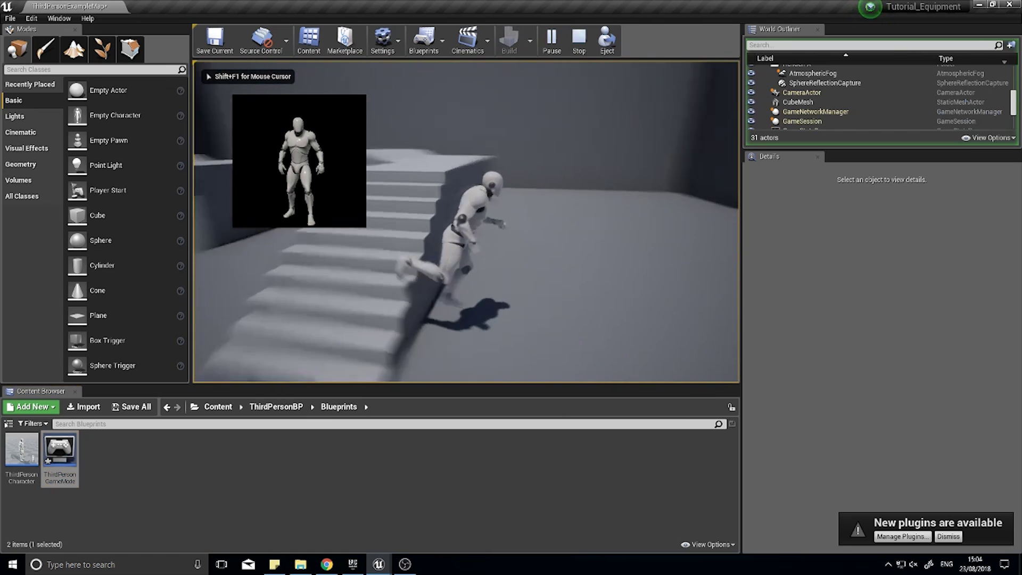
key(w)
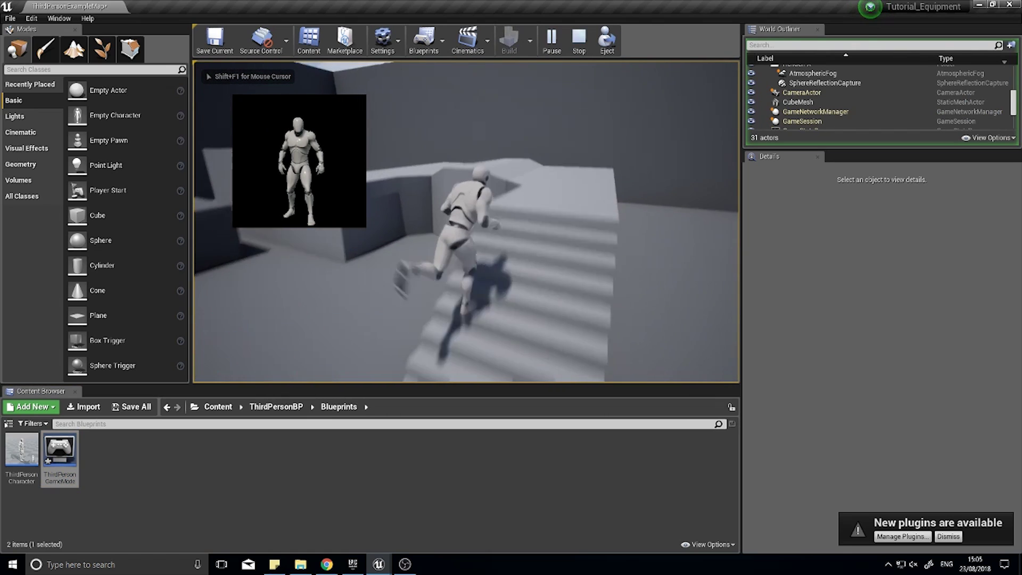
key(w)
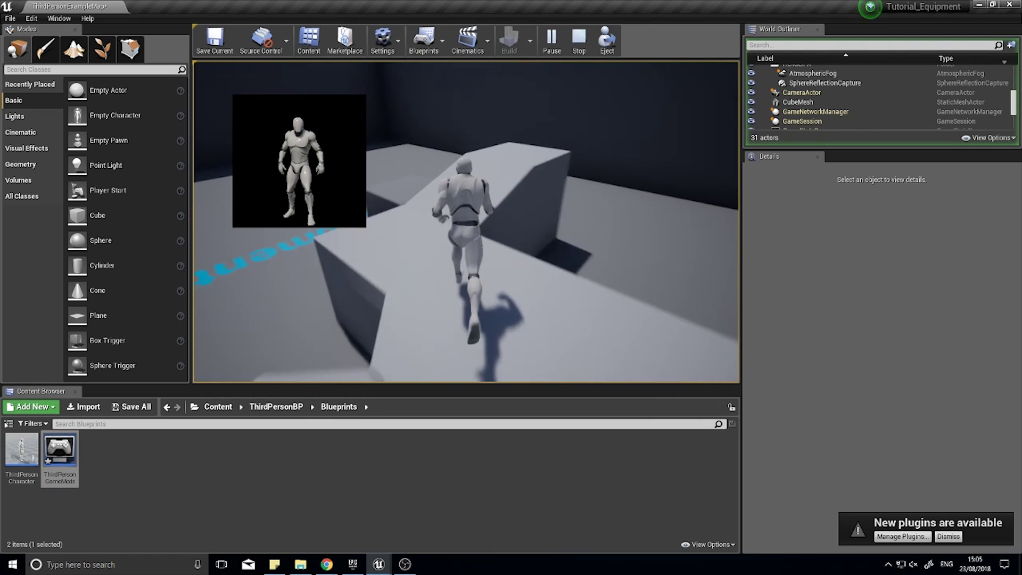
key(w)
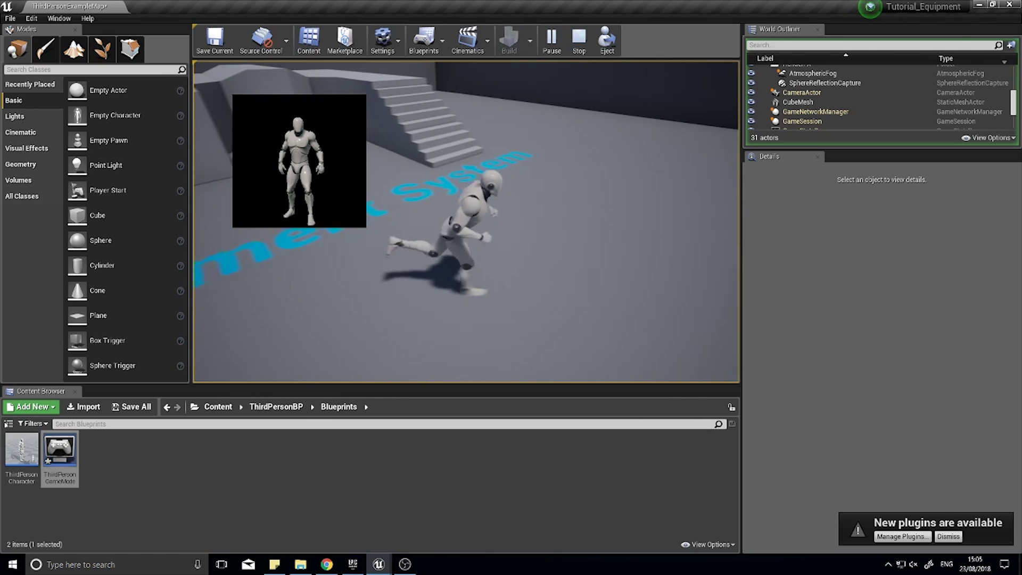
key(w)
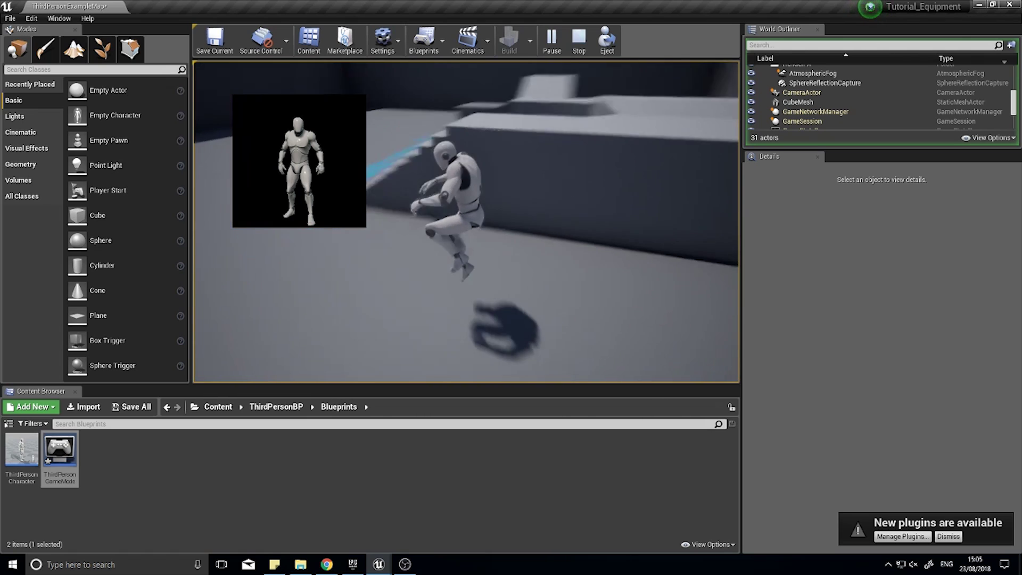
key(Escape)
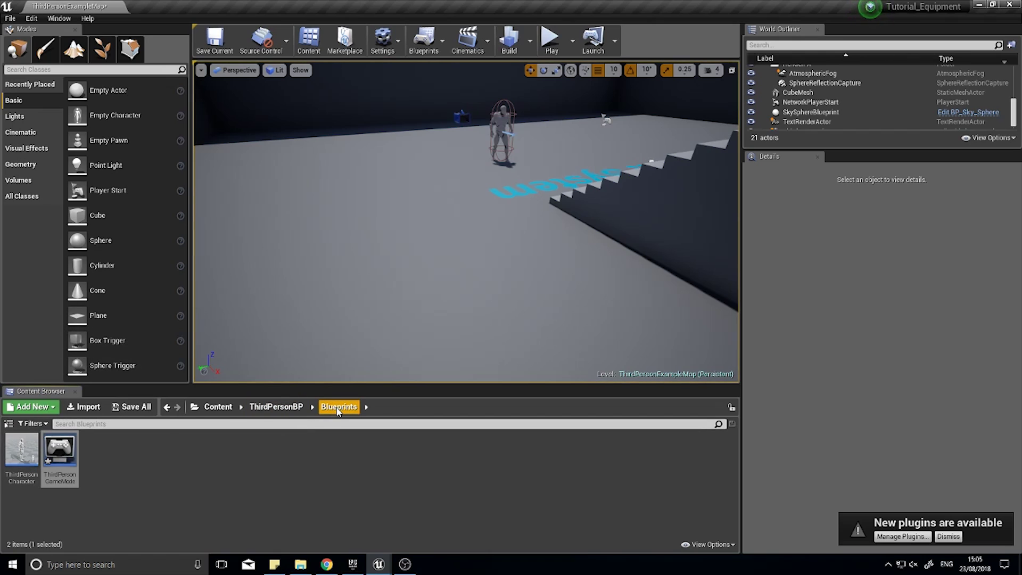
Step: Browse to Content > UI > 3DMeshCapture and open MeshRenderTarget_Mat
click(277, 406)
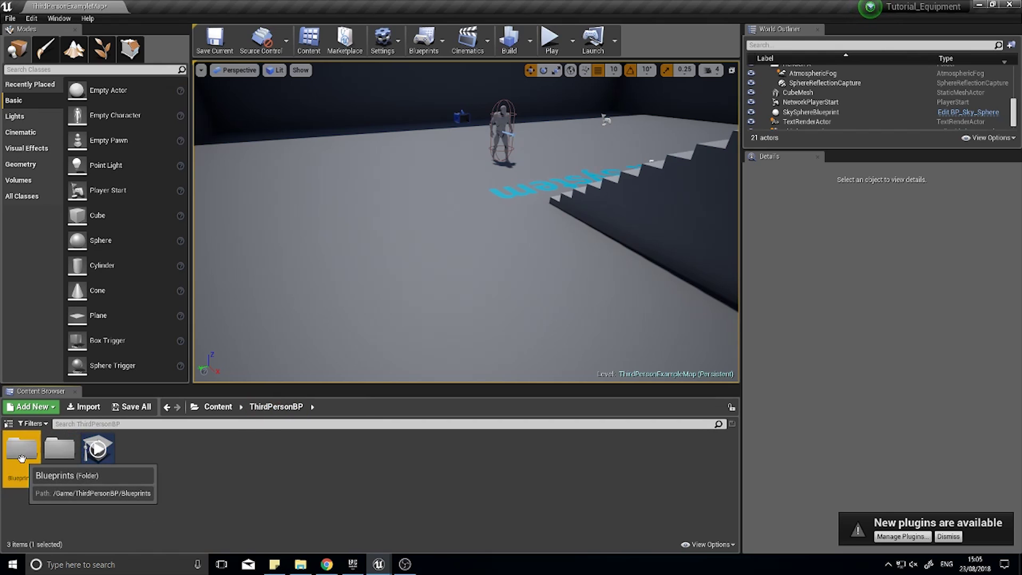
double_click(21, 449)
click(274, 407)
click(219, 406)
double_click(213, 450)
double_click(25, 457)
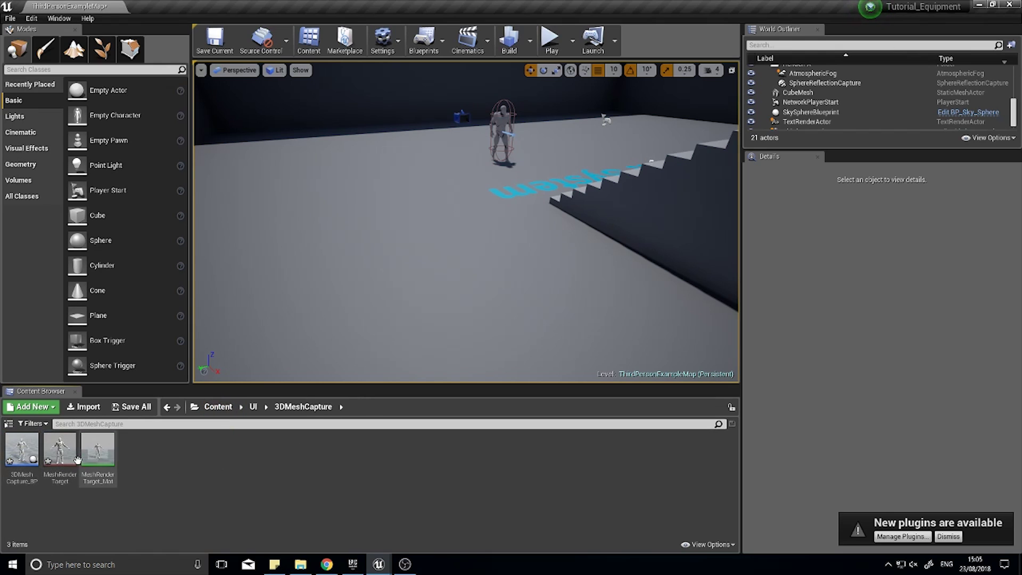
double_click(109, 462)
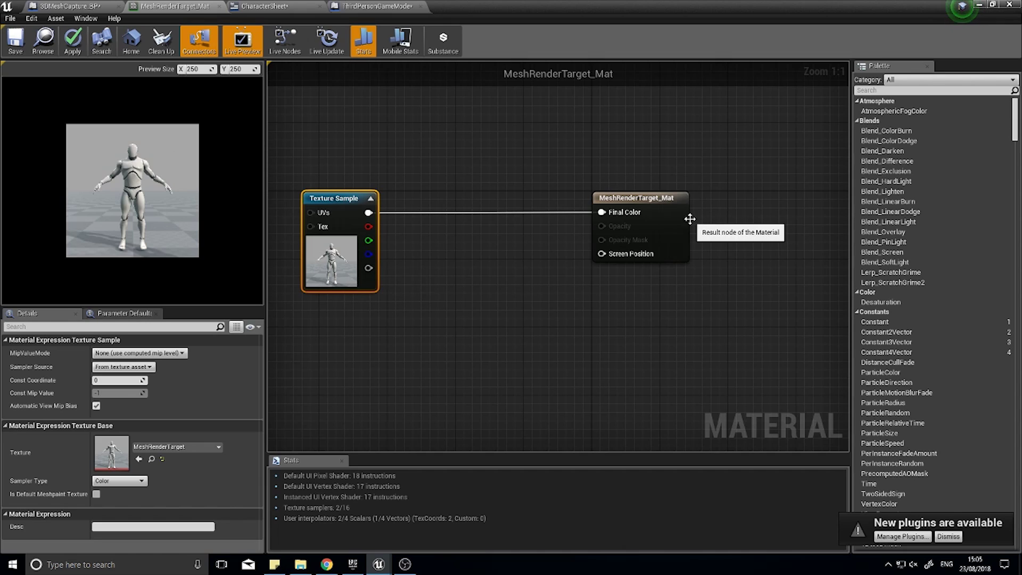
Step: Set Blend Mode to Translucent, wire the texture's alpha into Opacity, and save the material
click(685, 217)
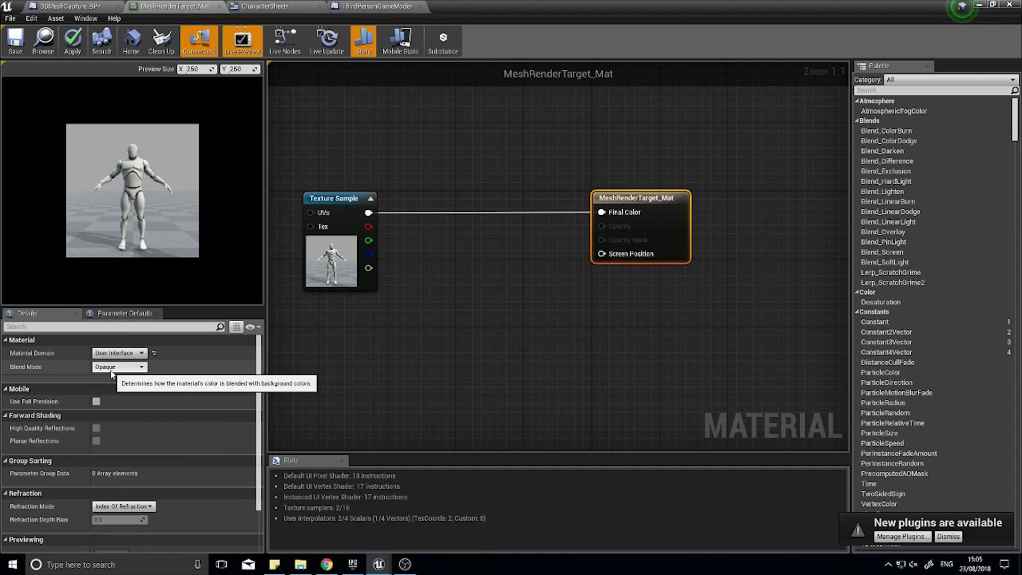
click(127, 366)
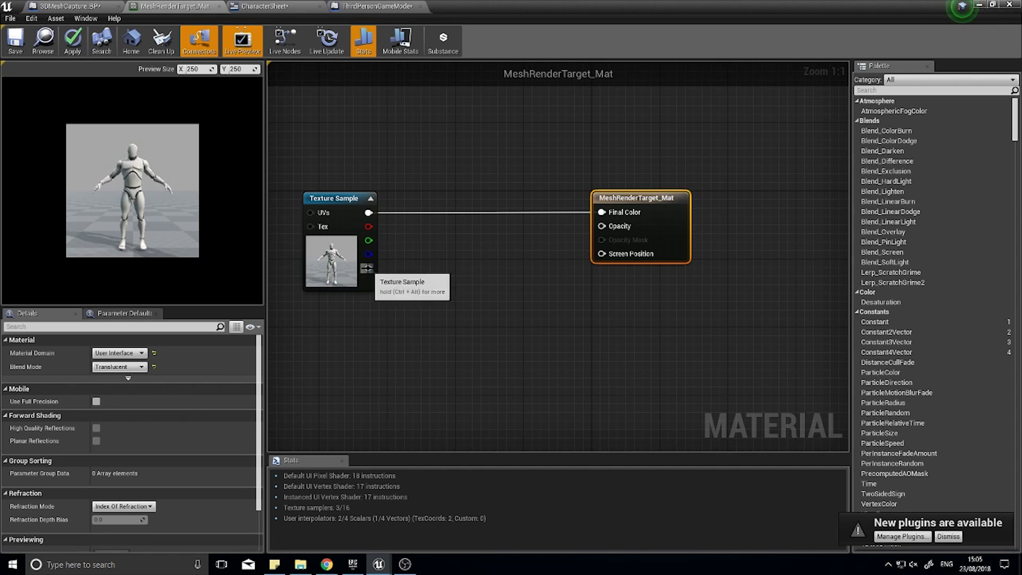
drag(368, 268, 614, 229)
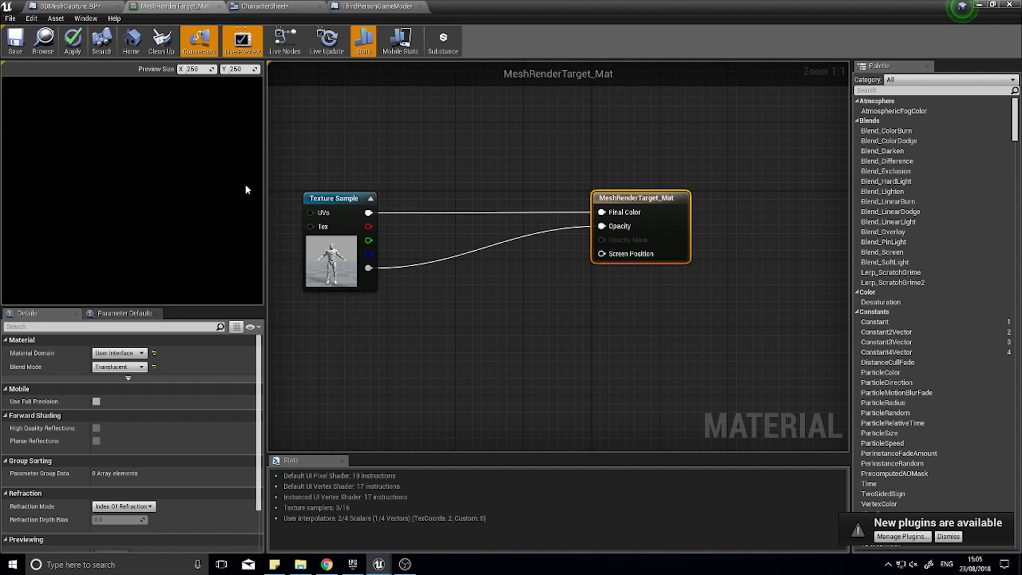
click(14, 53)
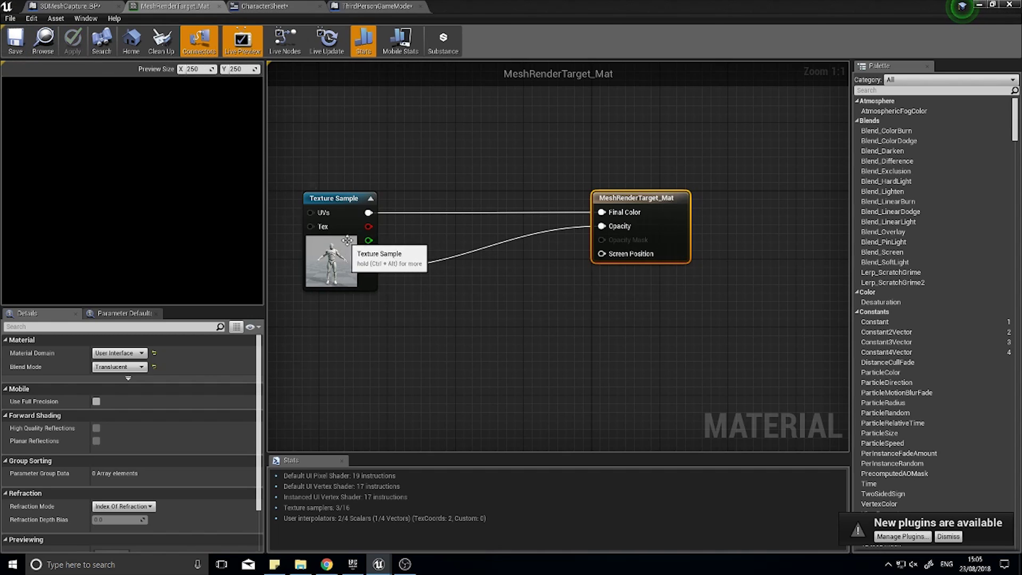
right_drag(344, 230, 423, 242)
click(423, 242)
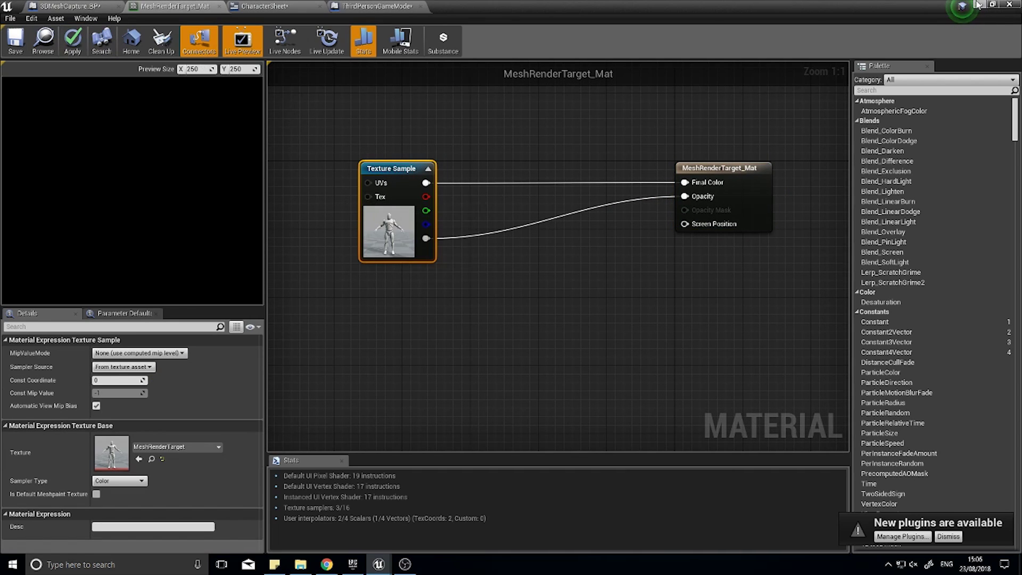
Step: Open MeshRenderTarget, review its preview display and background options, and compare with 3DMeshCapture_BP
double_click(116, 457)
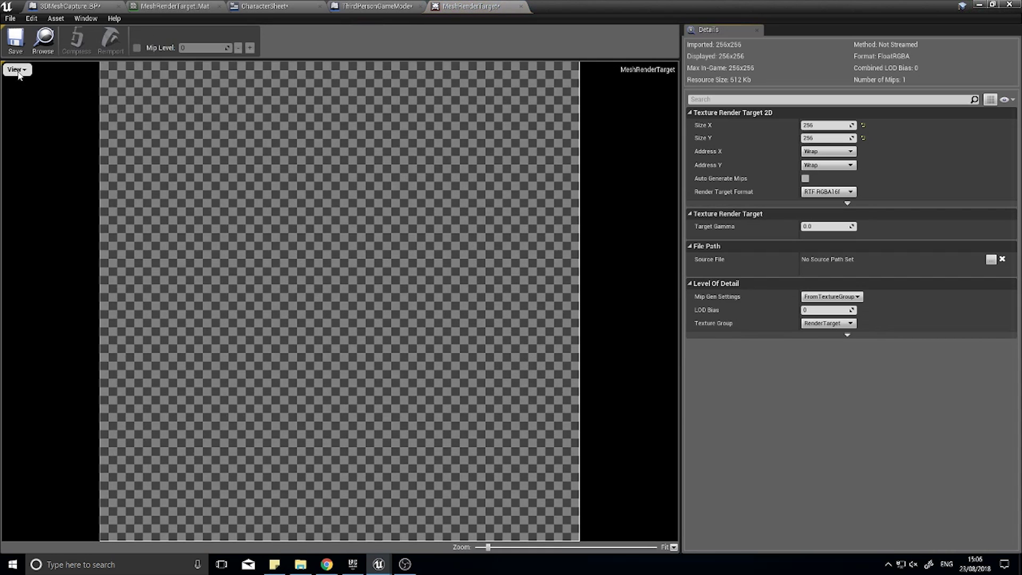
click(19, 72)
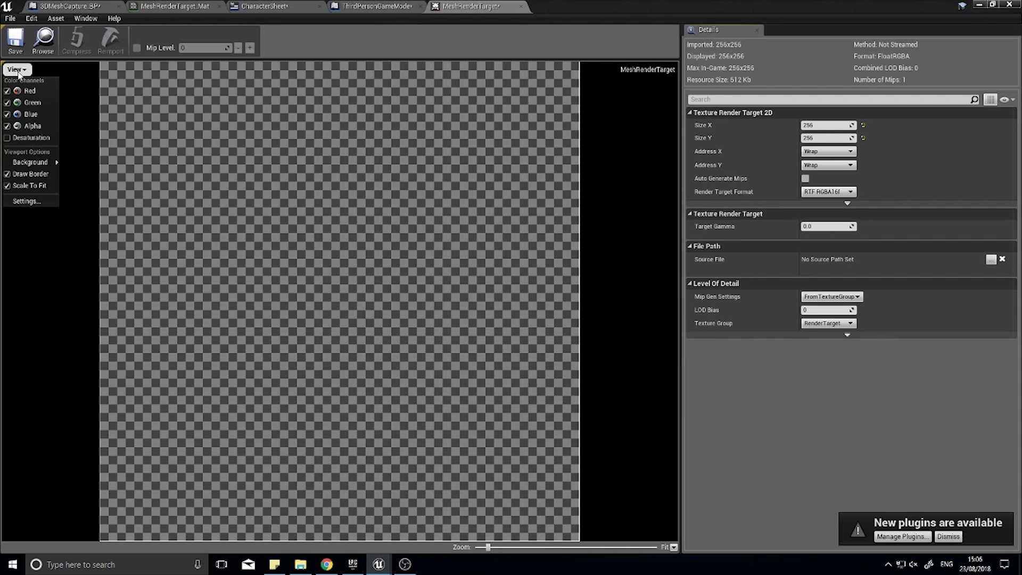
click(758, 394)
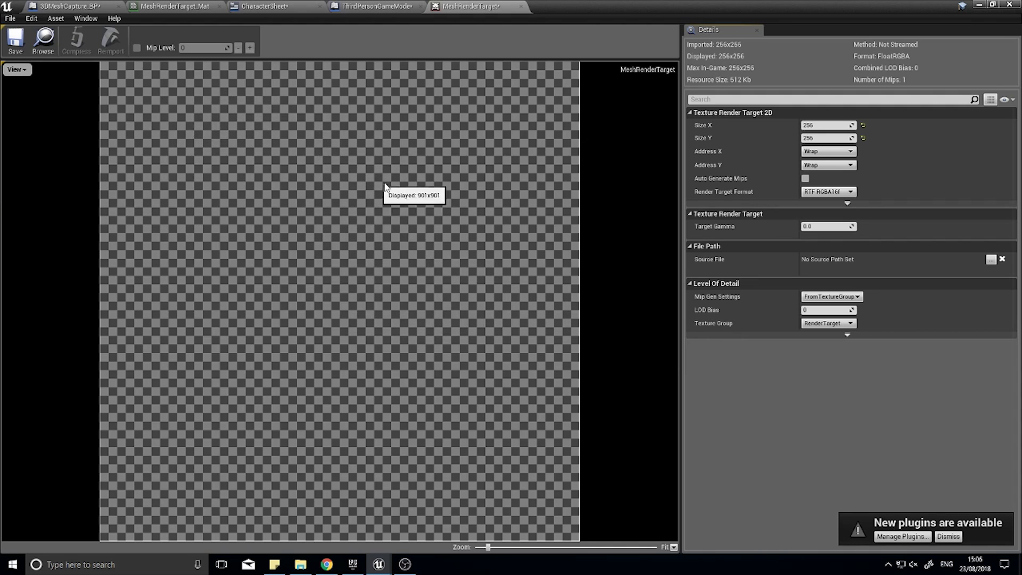
click(75, 6)
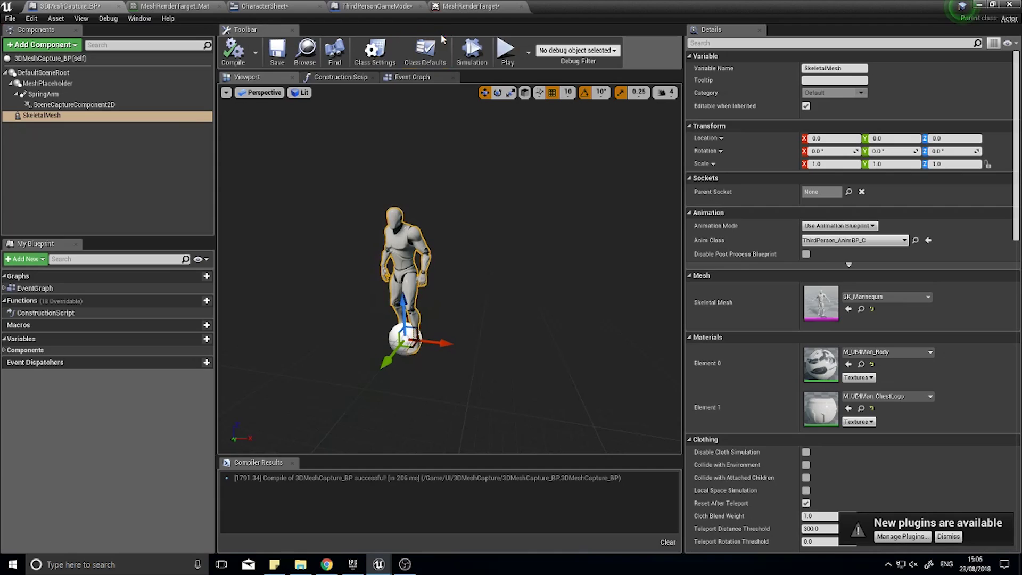
click(464, 7)
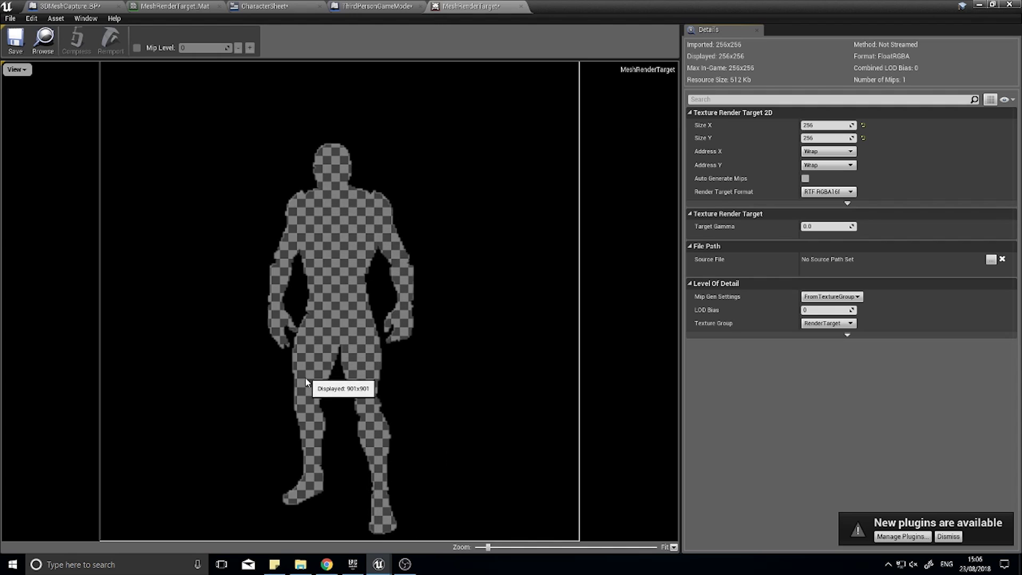
Step: In MeshRenderTarget_Mat, route the texture alpha through a new 1-x node into Opacity
click(211, 5)
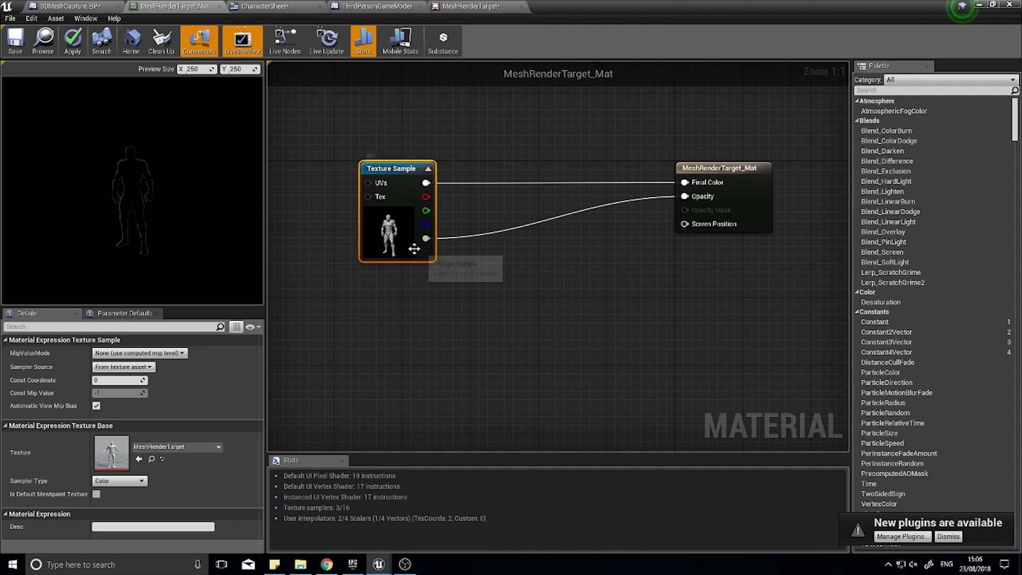
drag(425, 239, 426, 242)
drag(510, 242, 512, 245)
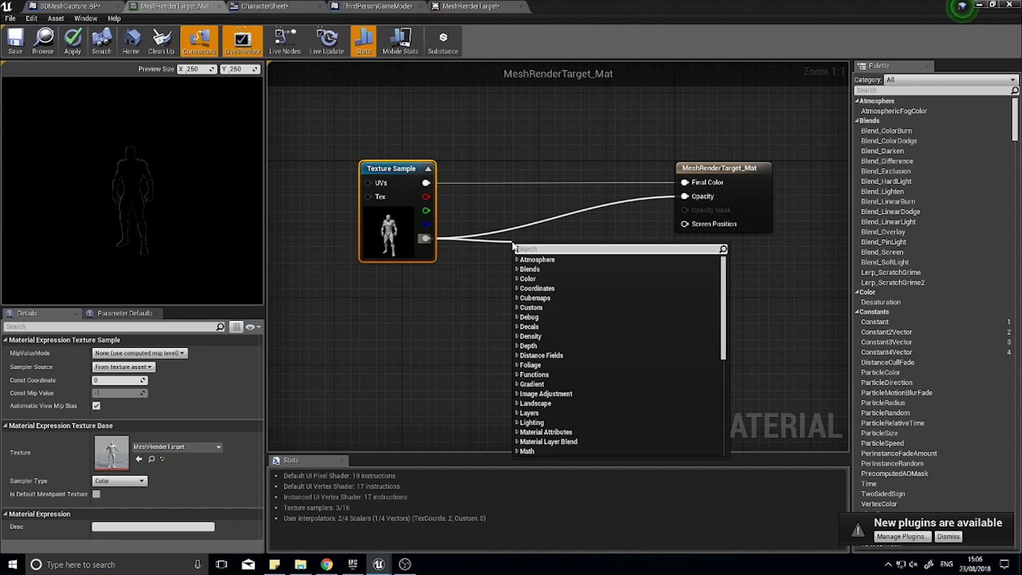
text(1)
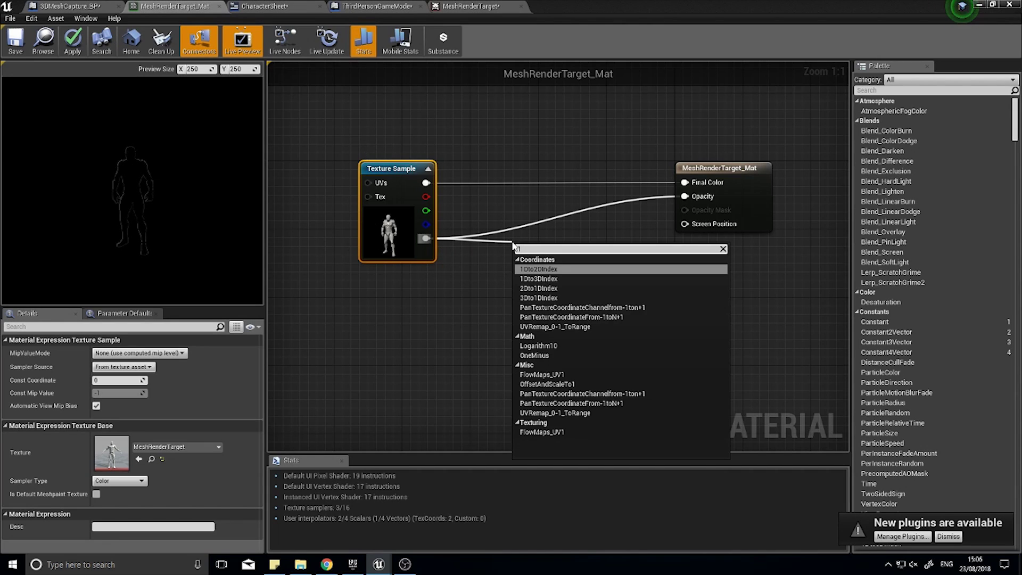
text(-x)
click(535, 269)
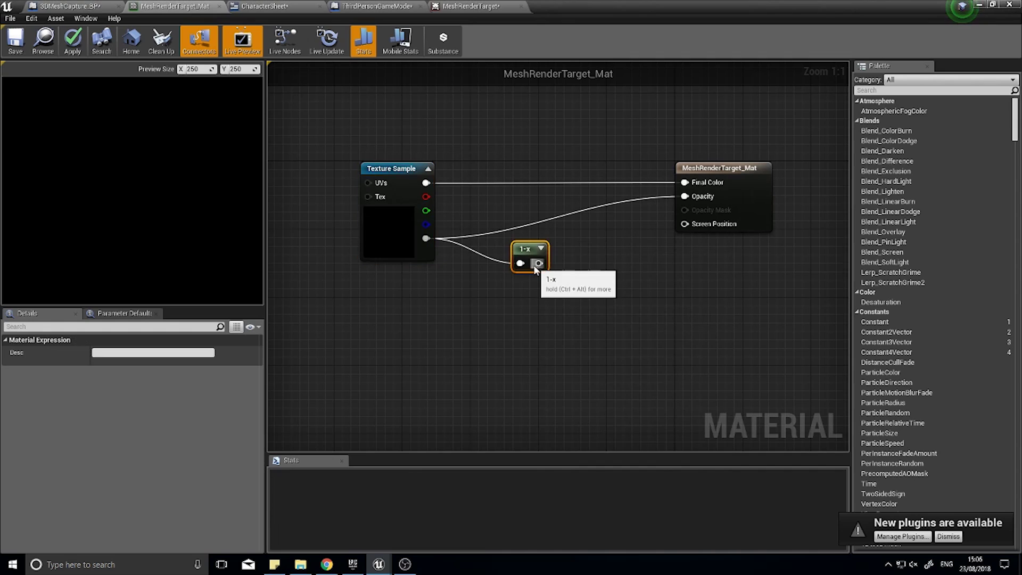
drag(535, 269, 685, 196)
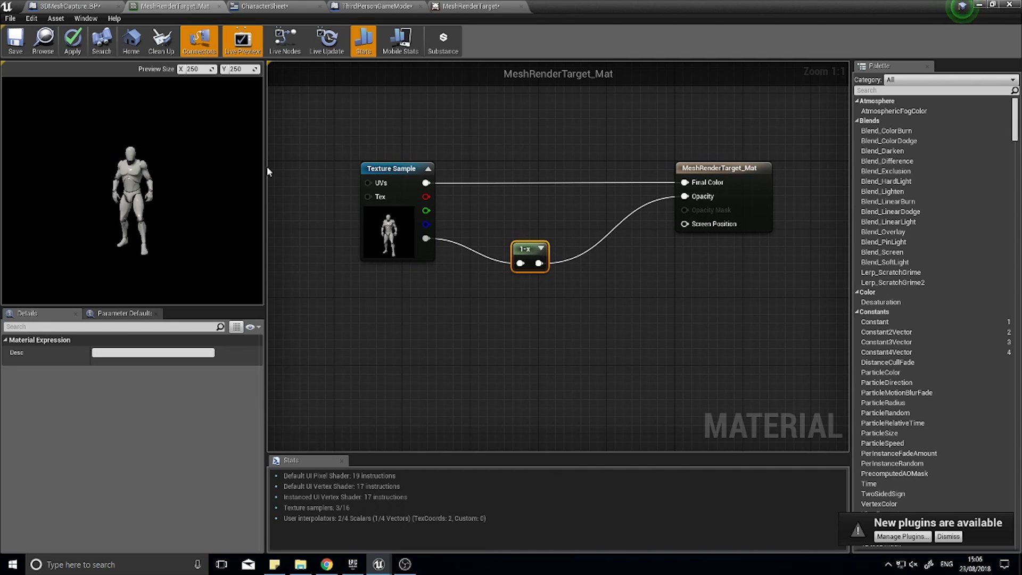
Step: Check the render target preview, apply and save the material, then minimize its editor
click(459, 6)
click(72, 47)
click(16, 46)
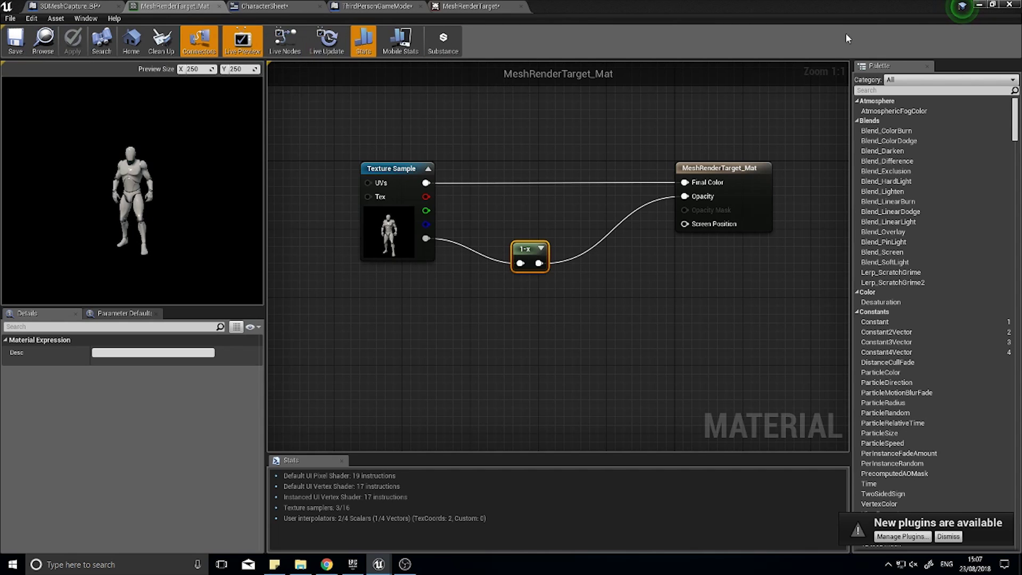
click(978, 5)
click(549, 40)
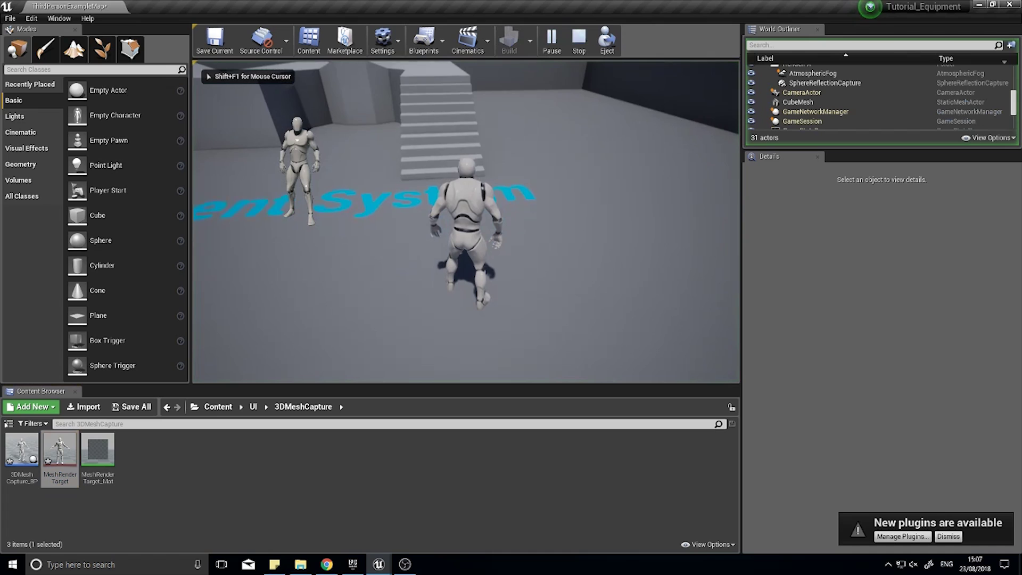
key(a)
key(w)
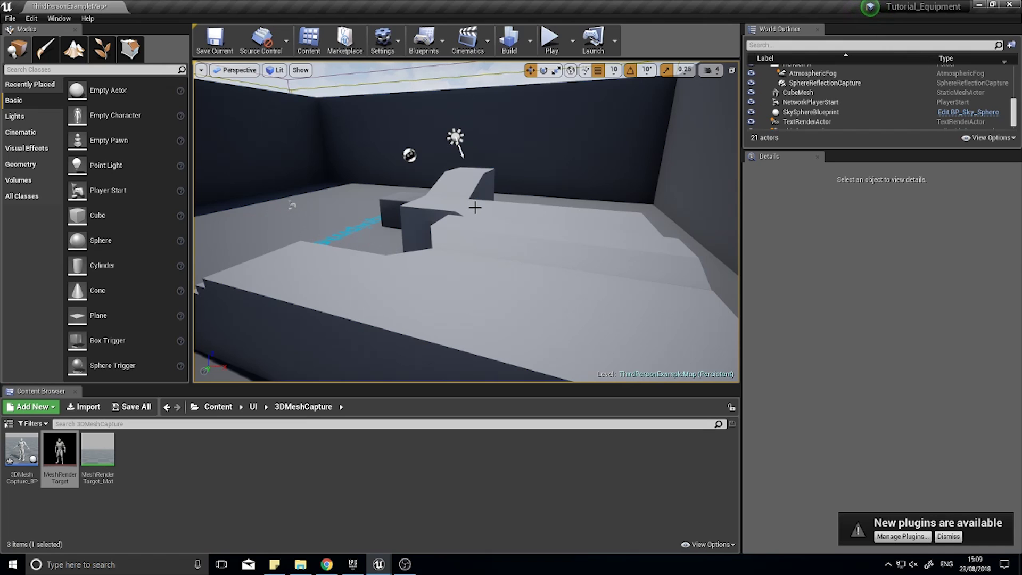
Step: Drop 3DMeshCapture_BP from the Content Browser onto the floor at -400, 710, 130
mouse_move(467, 223)
right_down()
mouse_move(373, 223)
mouse_move(479, 224)
right_up()
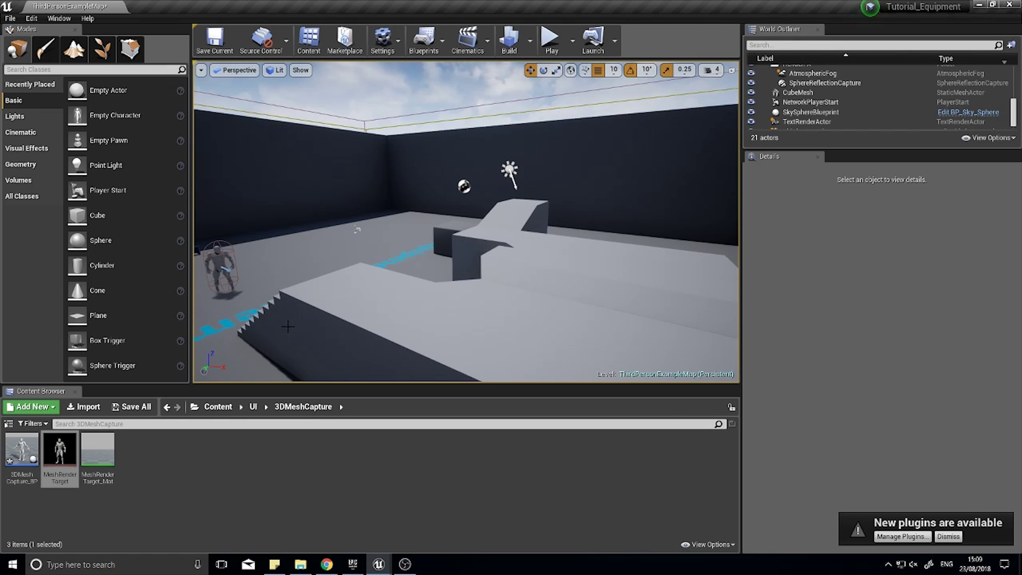
right_drag(289, 327, 326, 296)
drag(22, 450, 259, 307)
right_drag(259, 308, 372, 301)
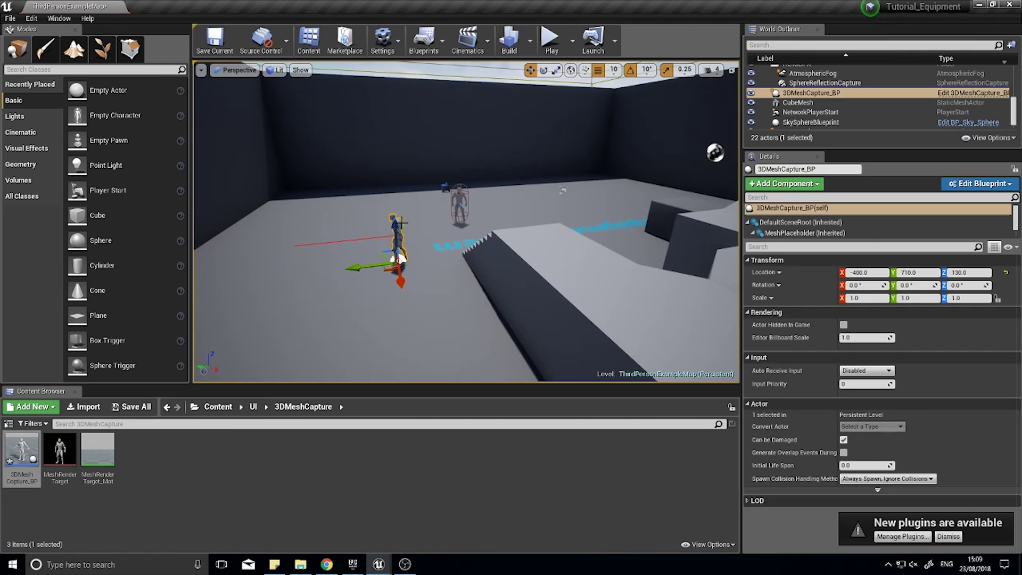
click(550, 40)
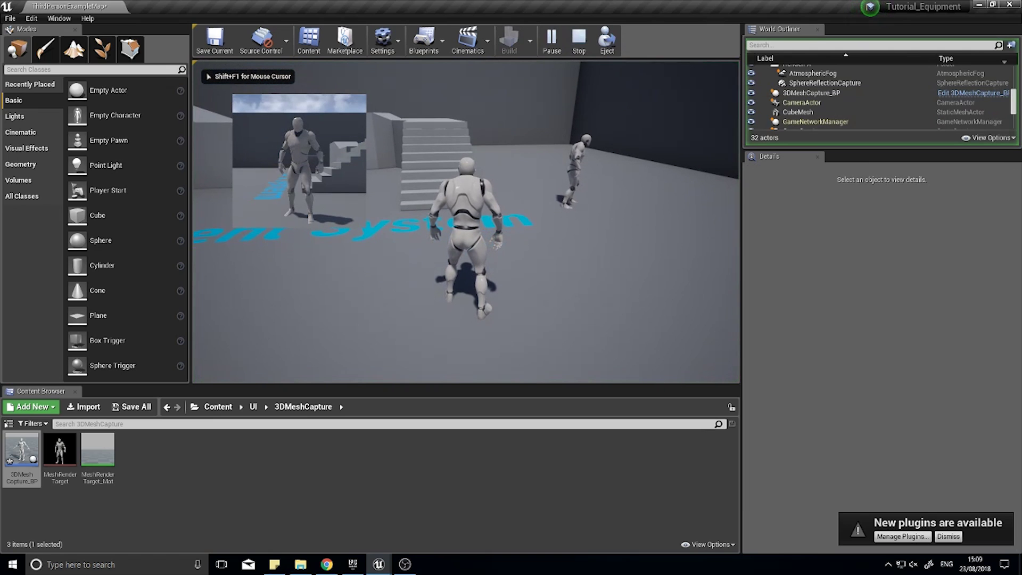
key(w)
key(w)
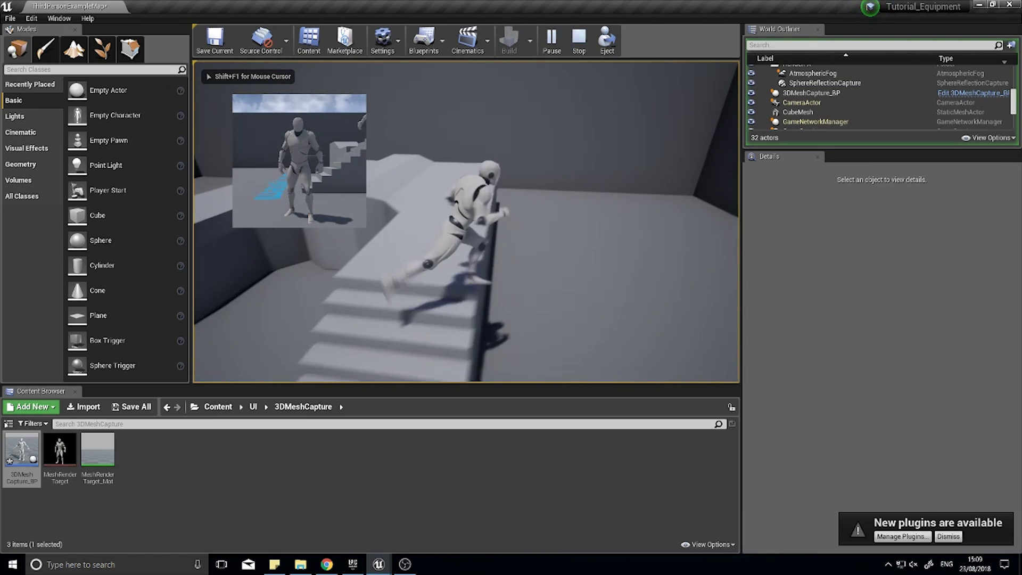
key(w)
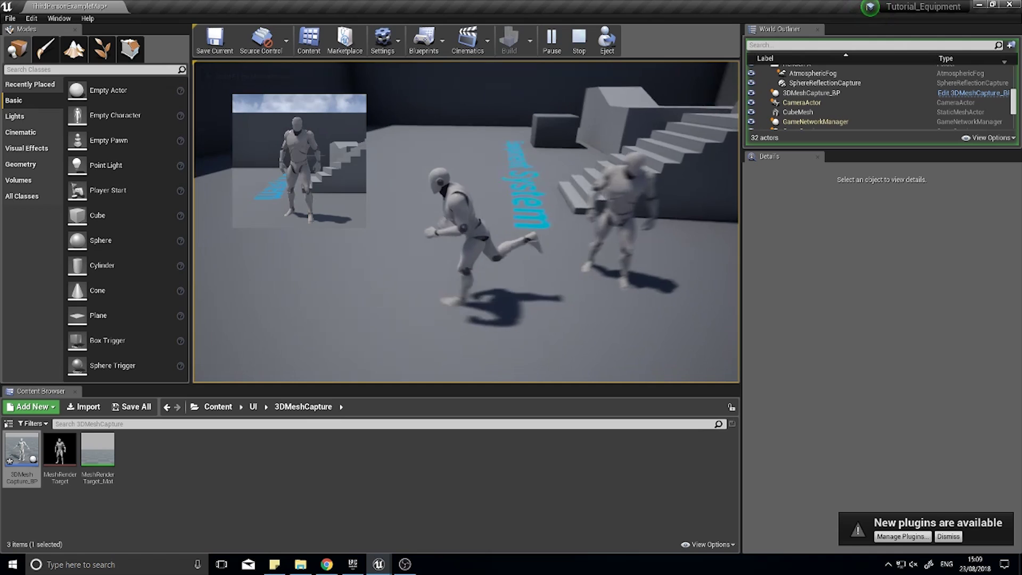
key(w)
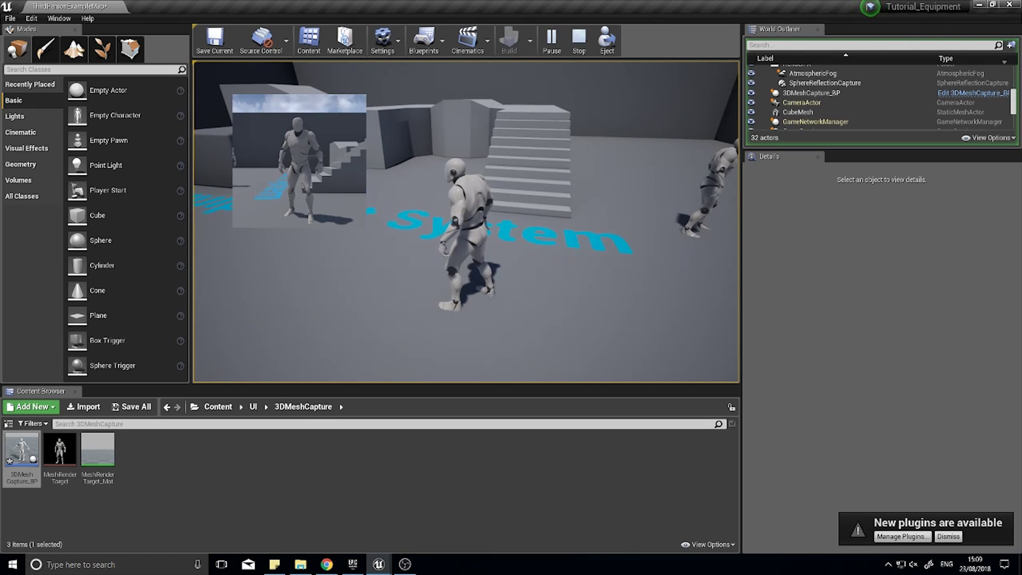
key(Escape)
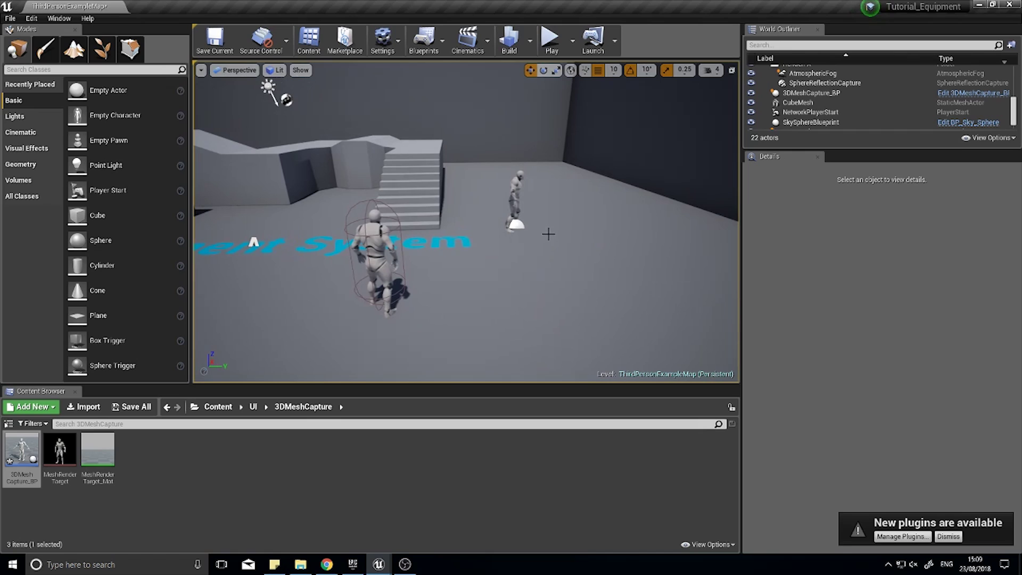
Step: Delete the previously placed capture actor and turn the view up toward the sky
click(517, 223)
key(Delete)
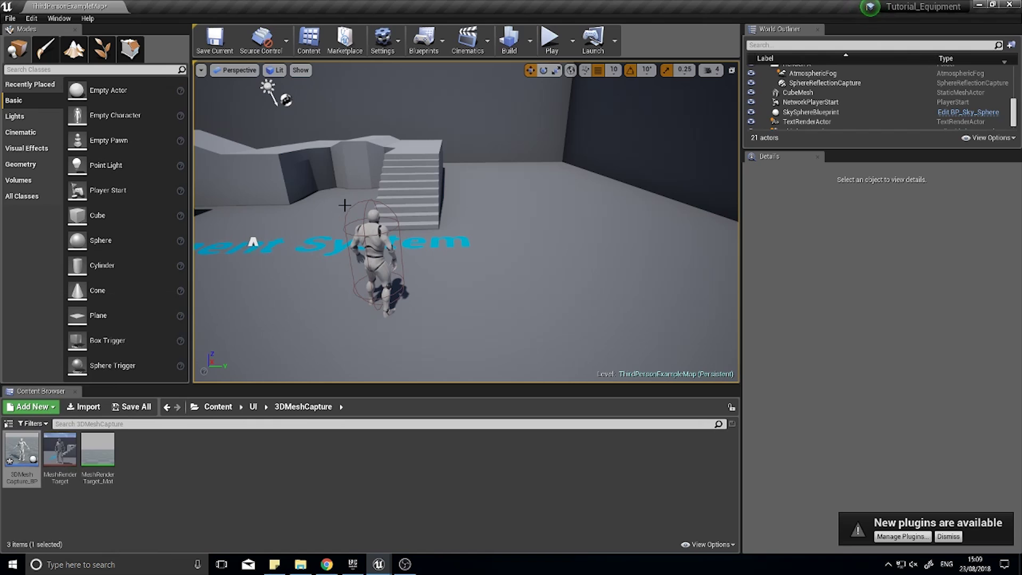
right_drag(346, 205, 341, 202)
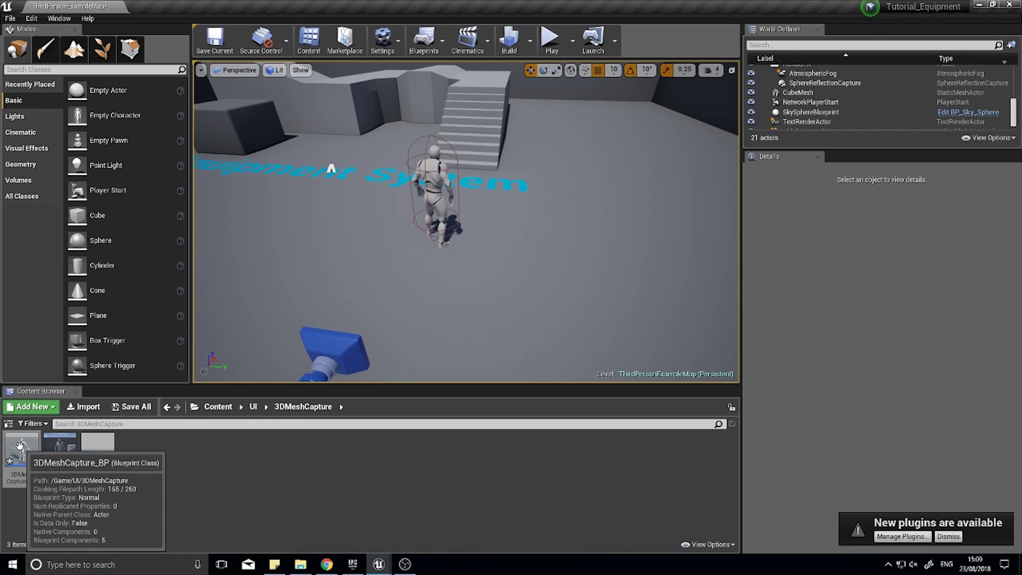
right_drag(330, 169, 405, 188)
Step: Frame the sky sphere and drop 3DMeshCapture_BP outside it at -4317380, -151160, -2144190
click(458, 183)
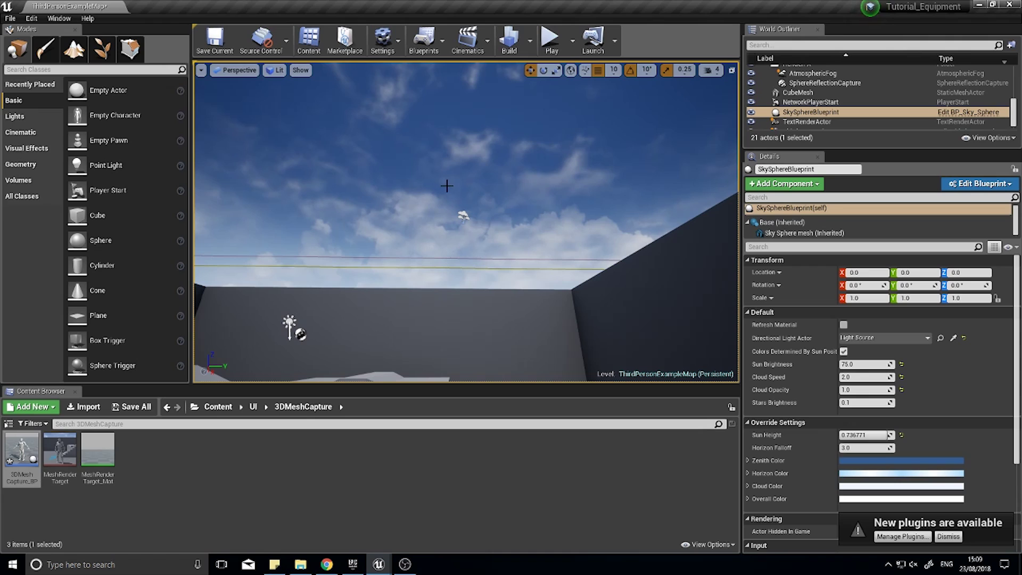
key(f)
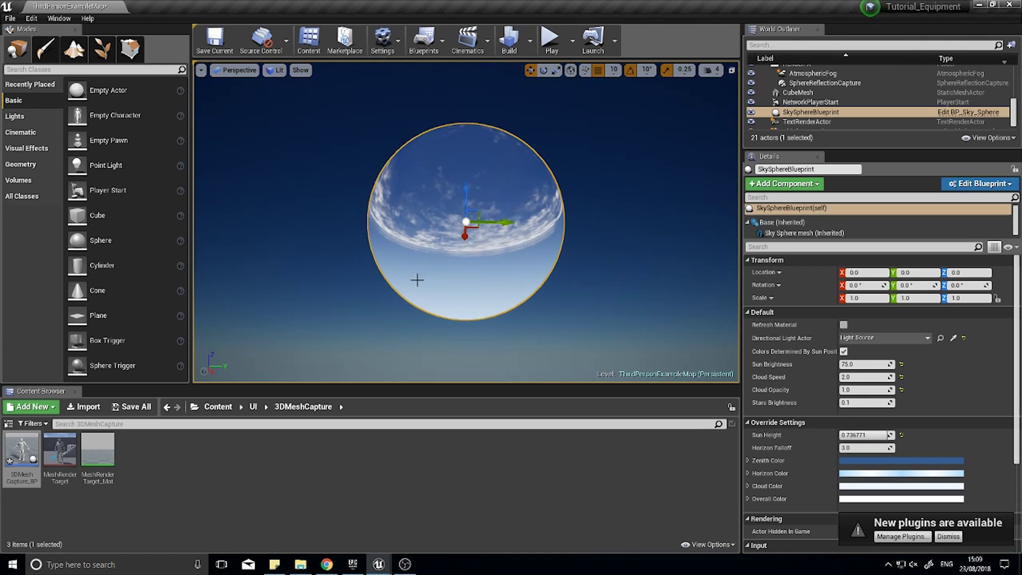
right_drag(533, 174, 527, 182)
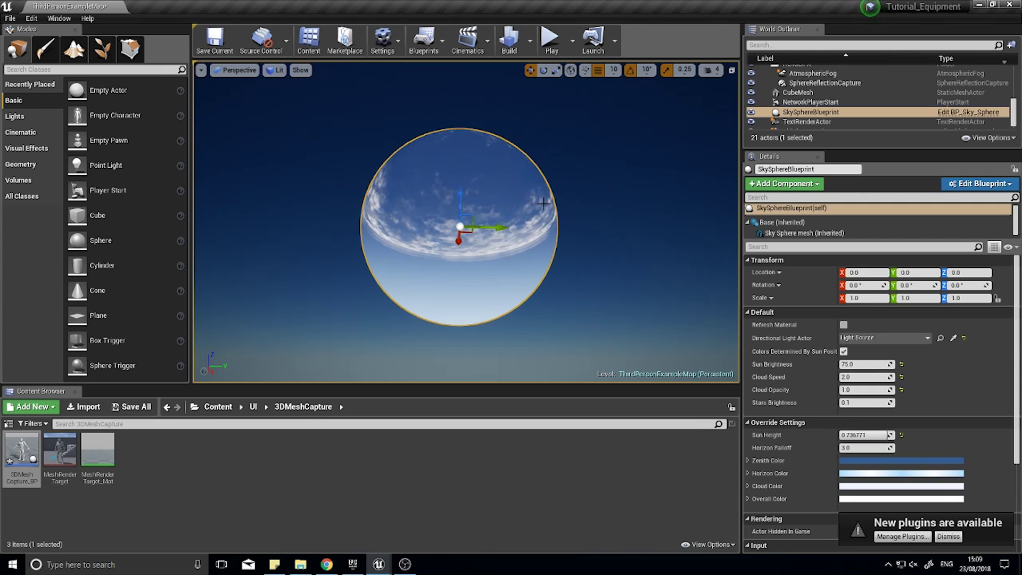
drag(22, 452, 619, 250)
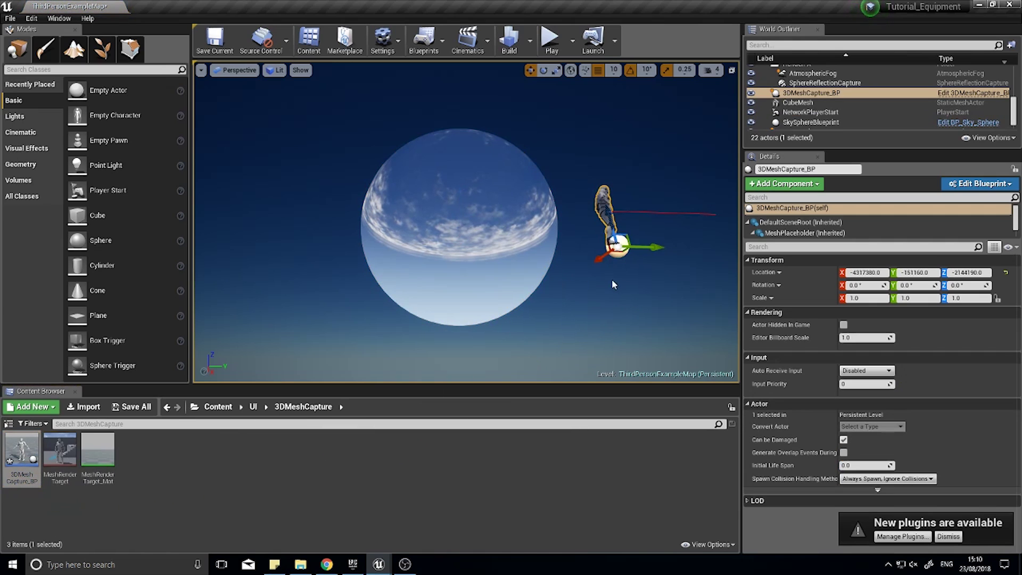
Step: Focus on the new capture actor and rotate it to -80 degrees yaw
key(f)
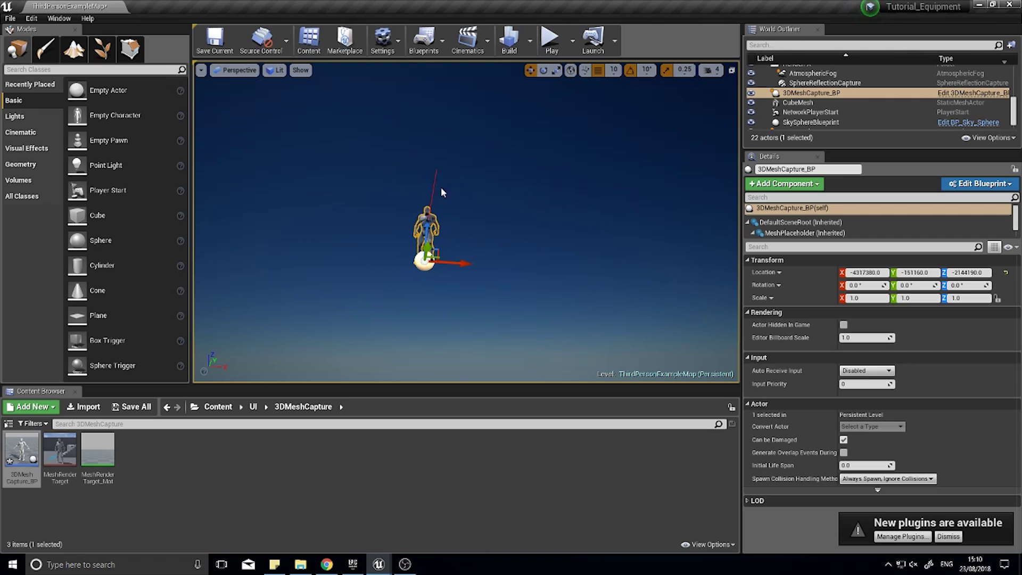
key(e)
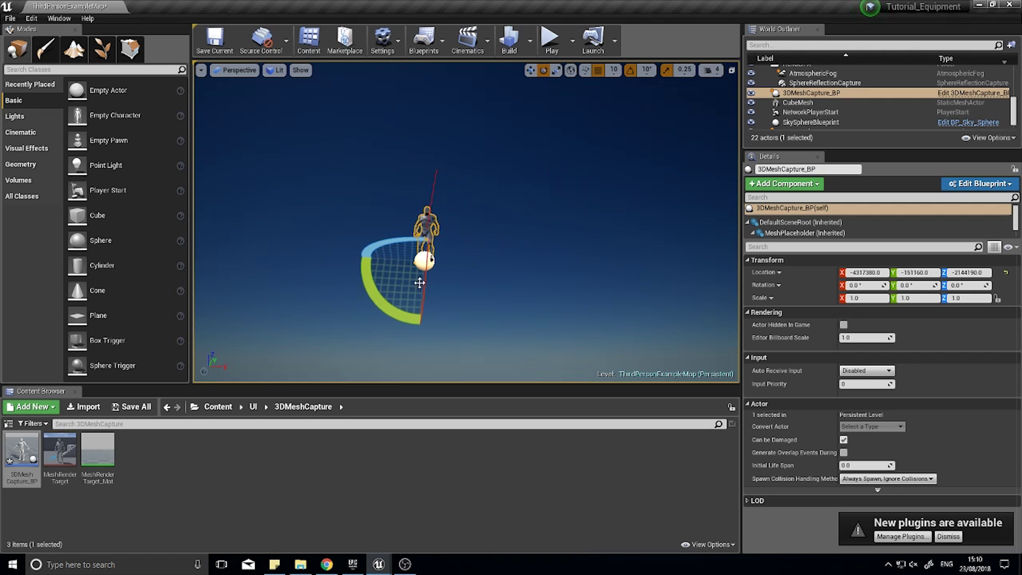
drag(377, 244, 431, 256)
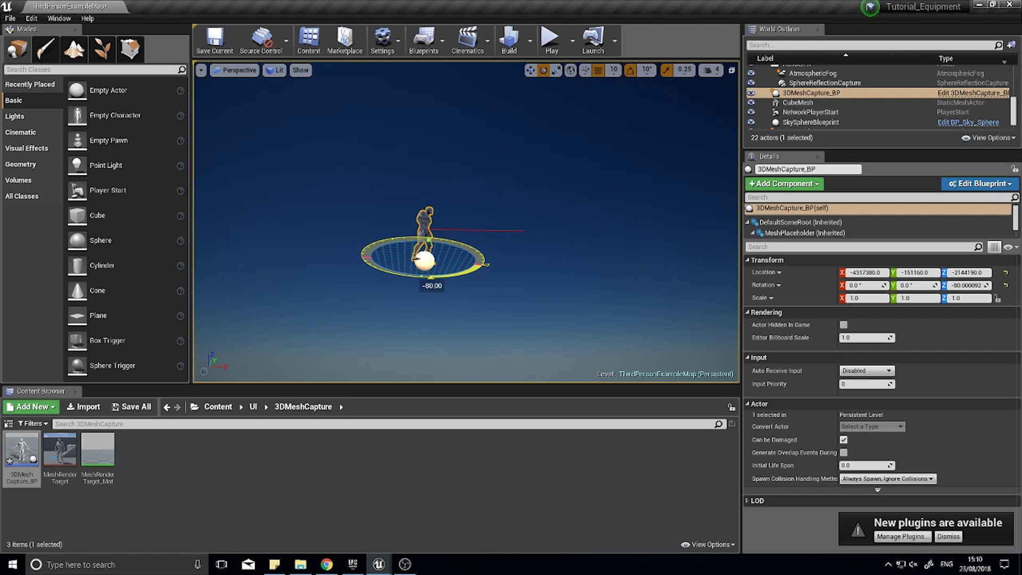
mouse_move(432, 255)
right_down()
mouse_move(481, 301)
mouse_move(421, 266)
right_up()
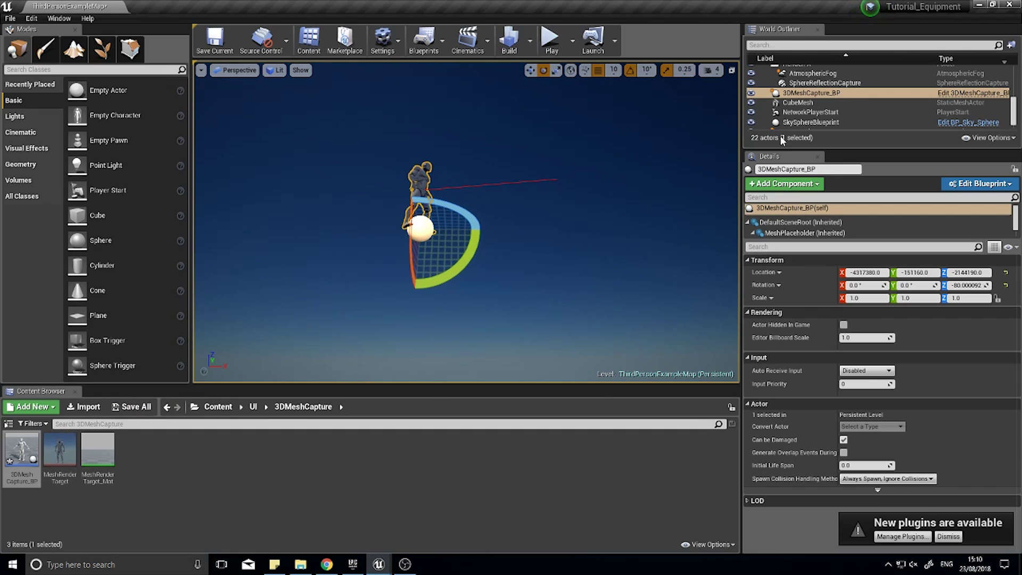
Step: Select and focus the CubeMesh actor, then look around the level
click(798, 103)
double_click(798, 103)
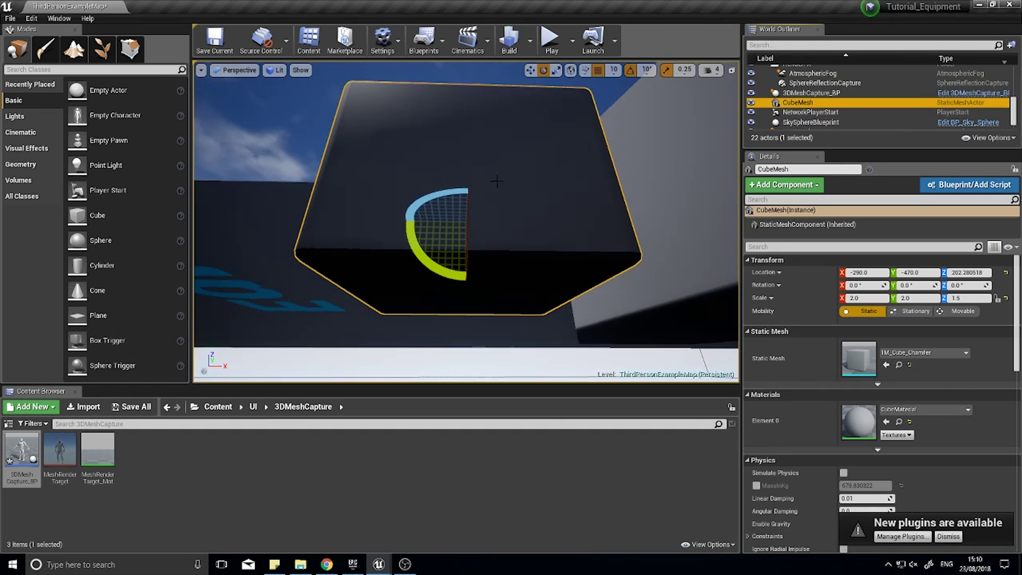
right_drag(490, 184, 468, 191)
right_drag(317, 253, 330, 229)
click(551, 39)
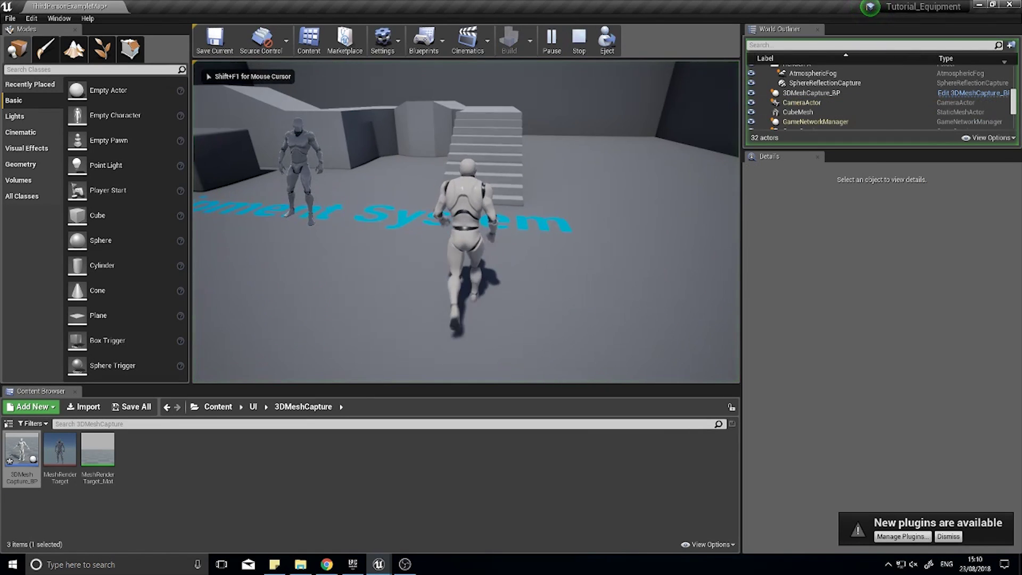
key(w)
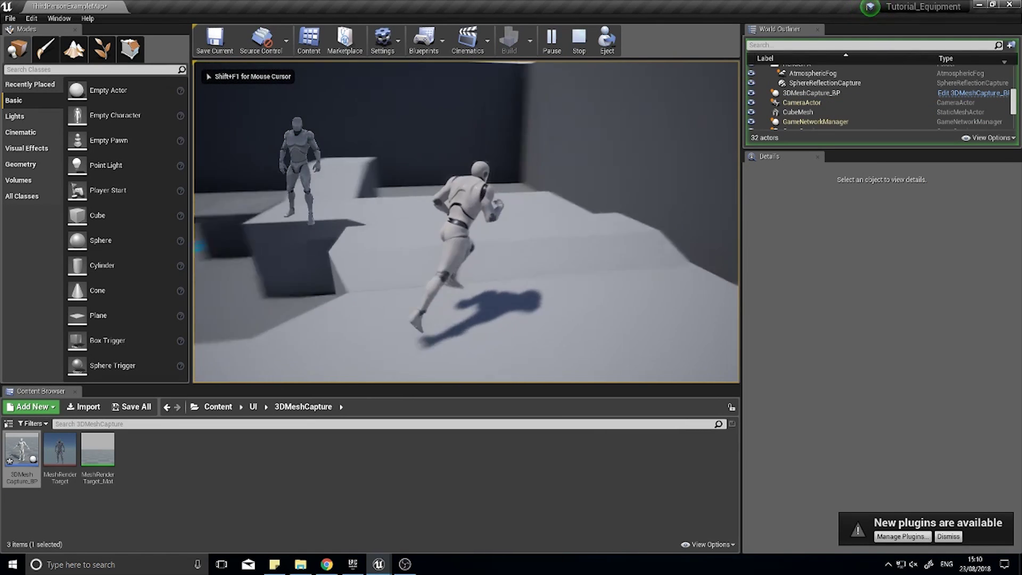
key(Escape)
right_drag(427, 216, 447, 171)
click(446, 167)
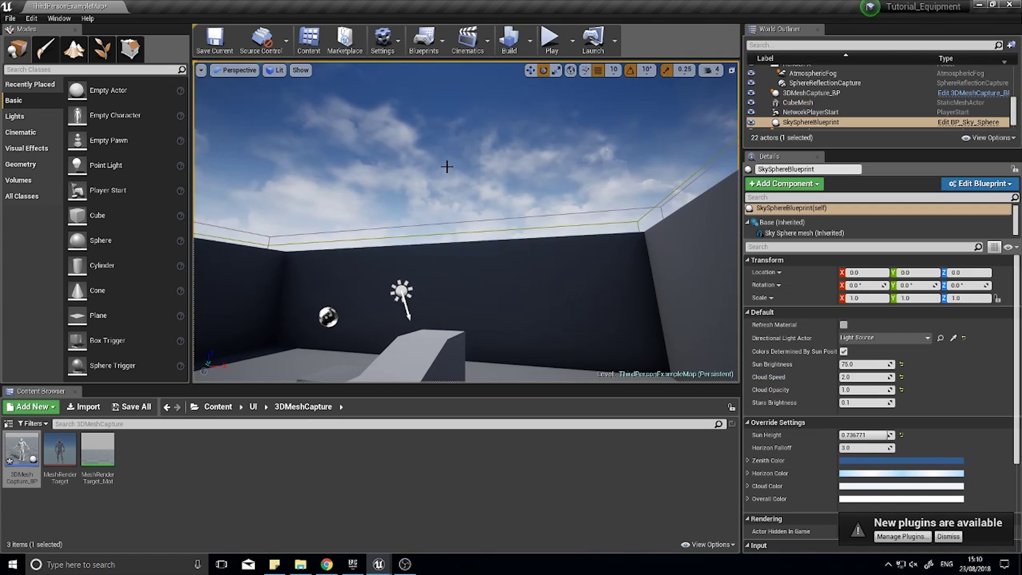
key(f)
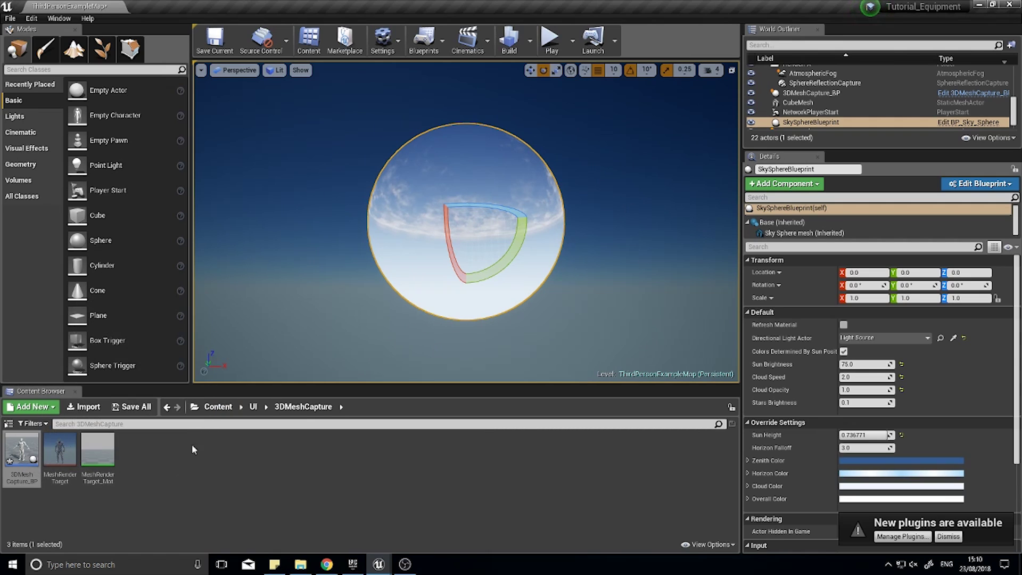
Step: Play the level, run the character up the stairs and across the platform, then stop with Esc
click(551, 40)
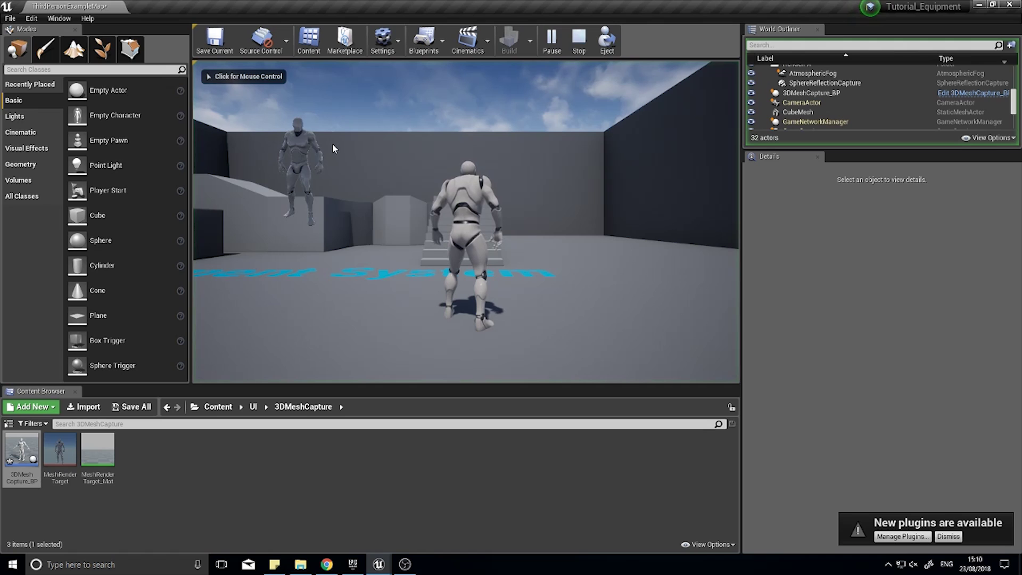
click(322, 193)
key(w)
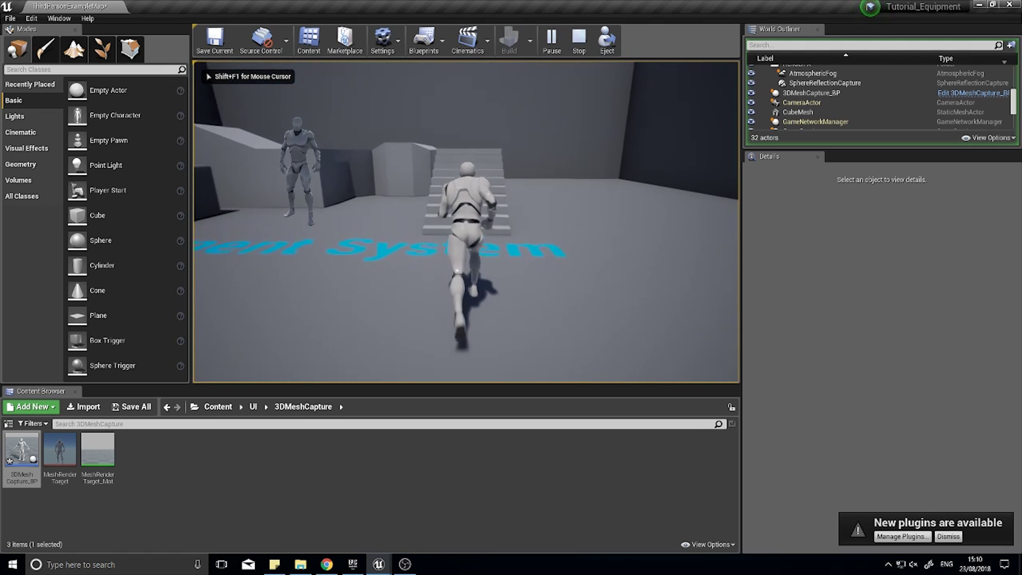
key(w)
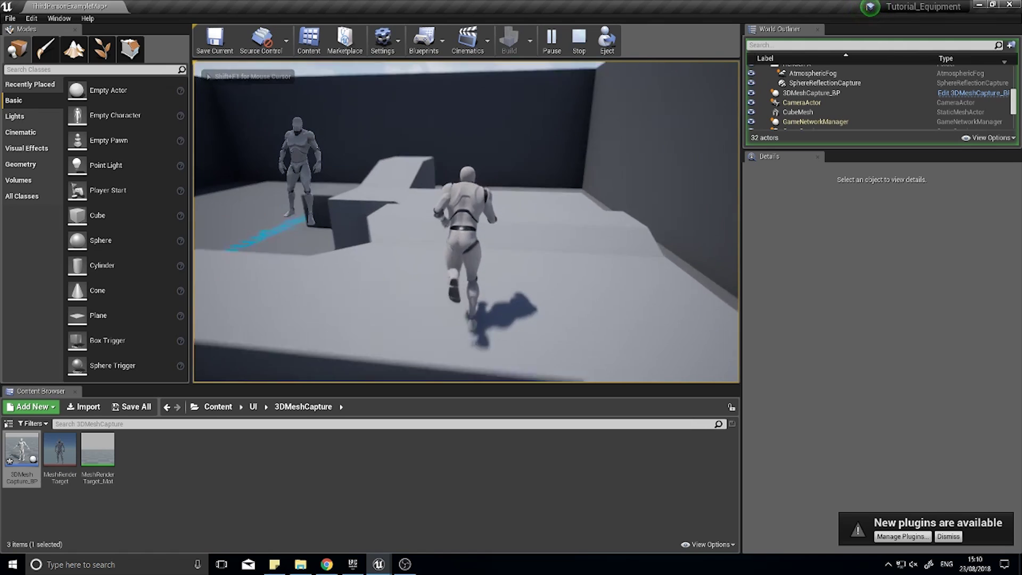
key(w)
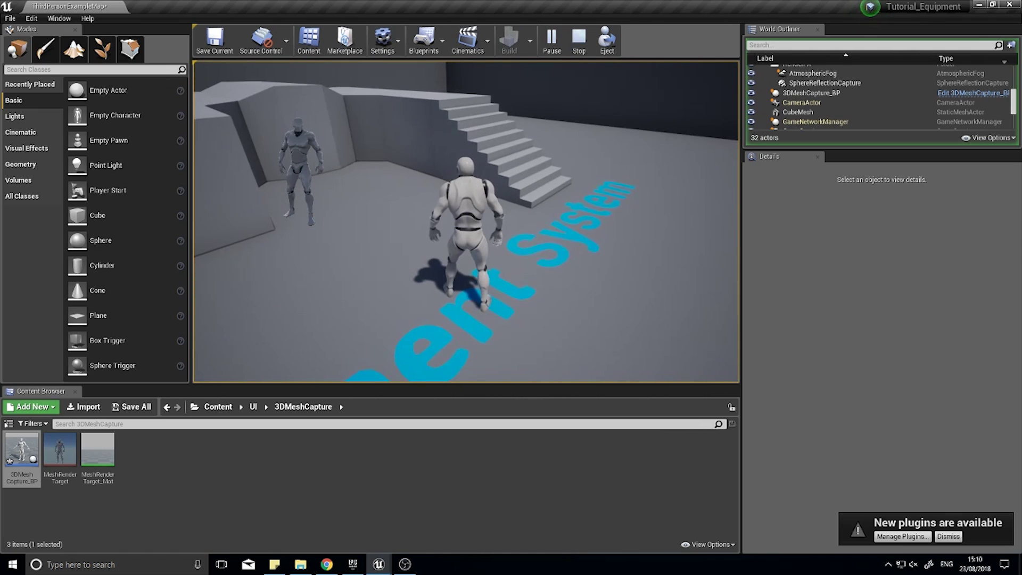
key(Escape)
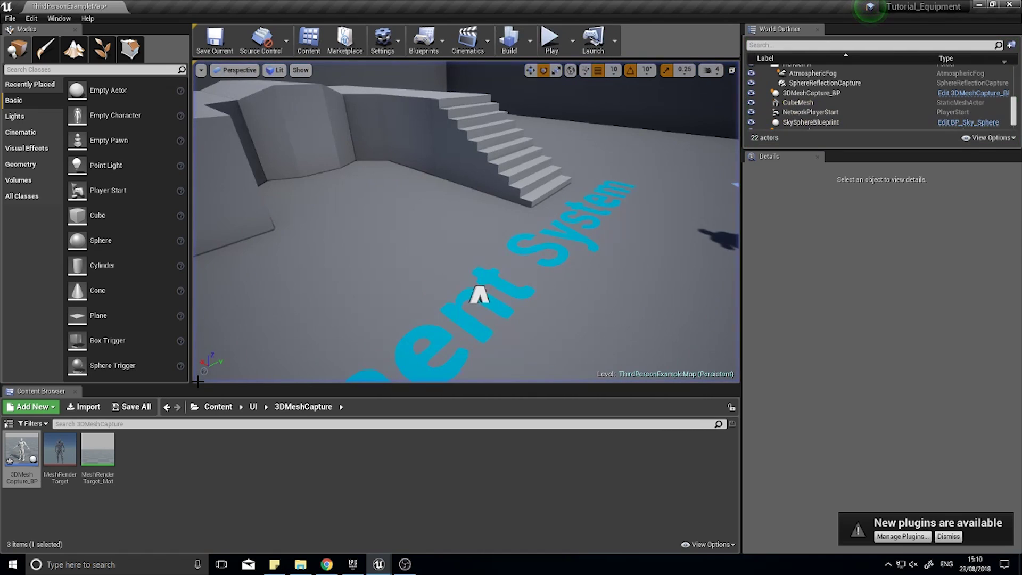
Step: Set MeshRenderTarget's Size X and Size Y to 1024 and save it
double_click(62, 456)
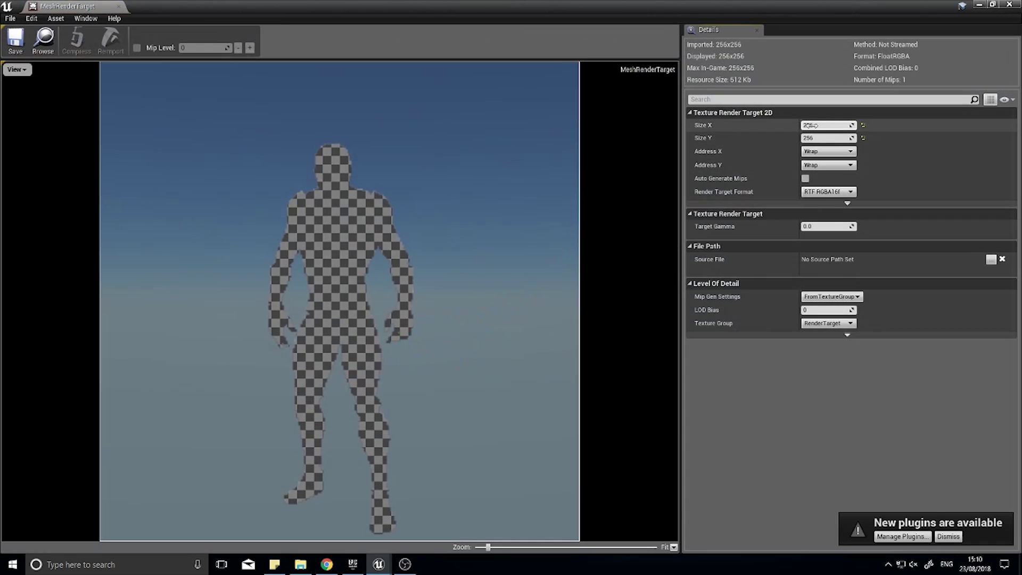
click(829, 125)
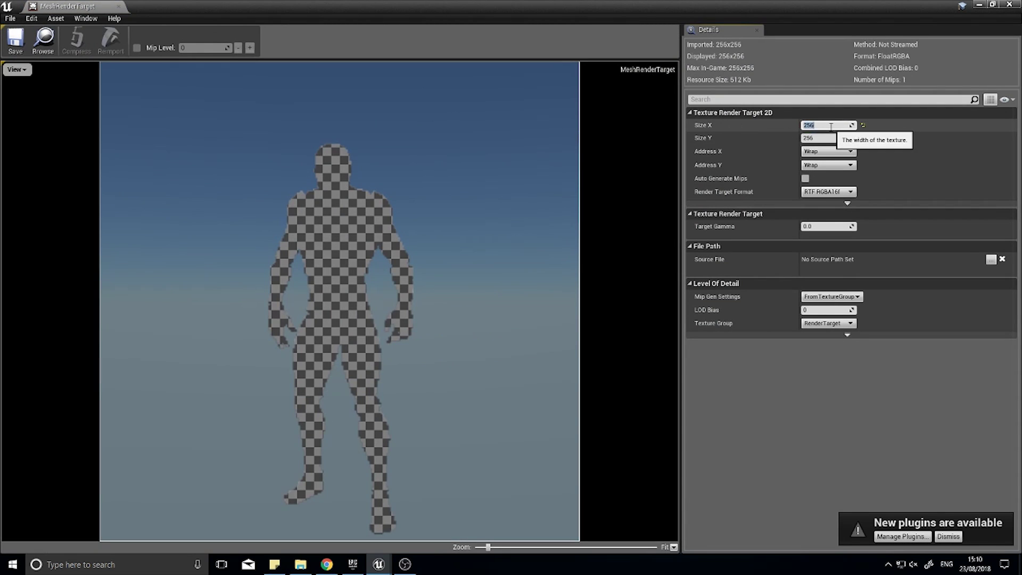
text(1024)
key(Tab)
text(1)
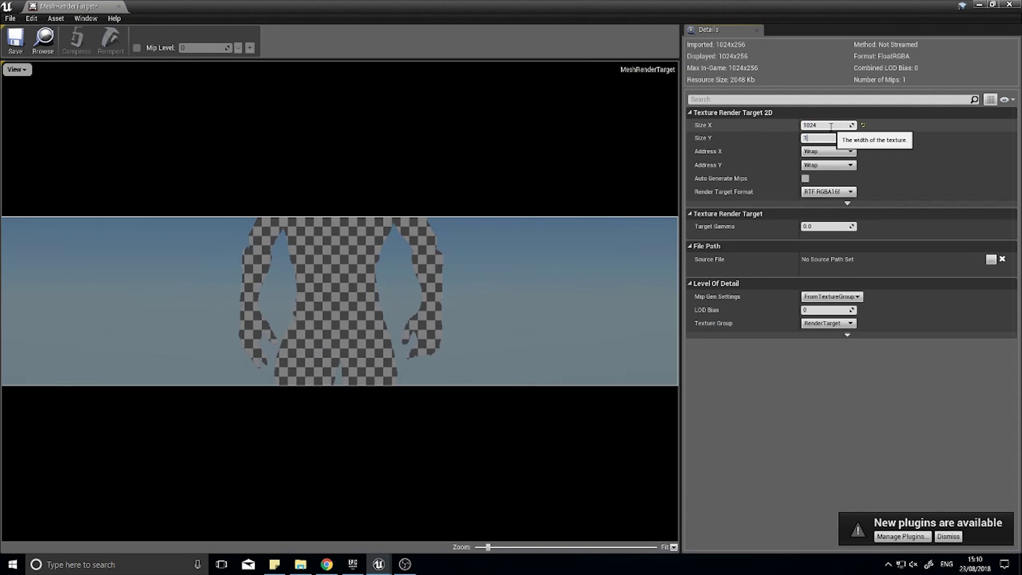
key(Return)
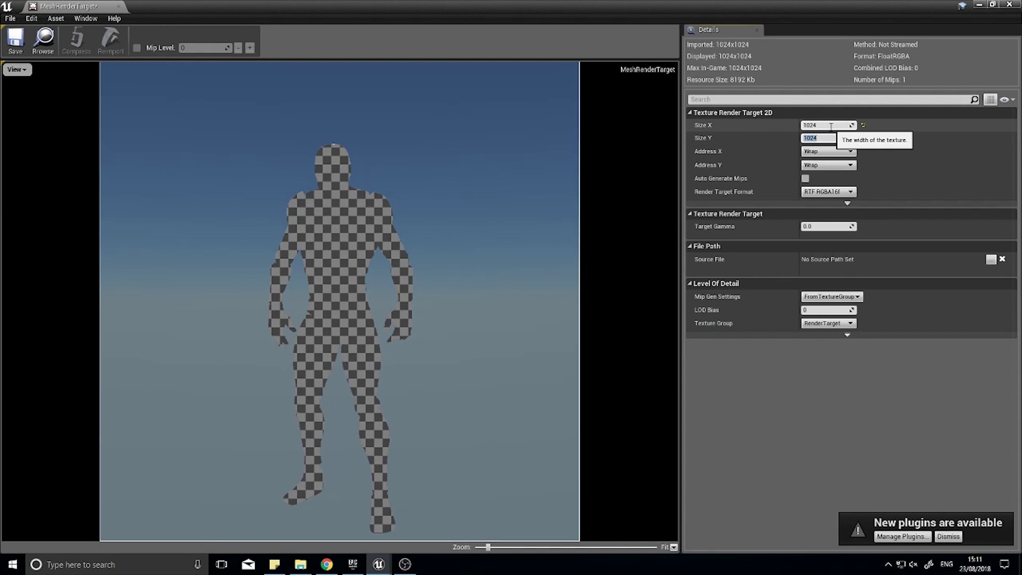
click(16, 48)
click(1008, 5)
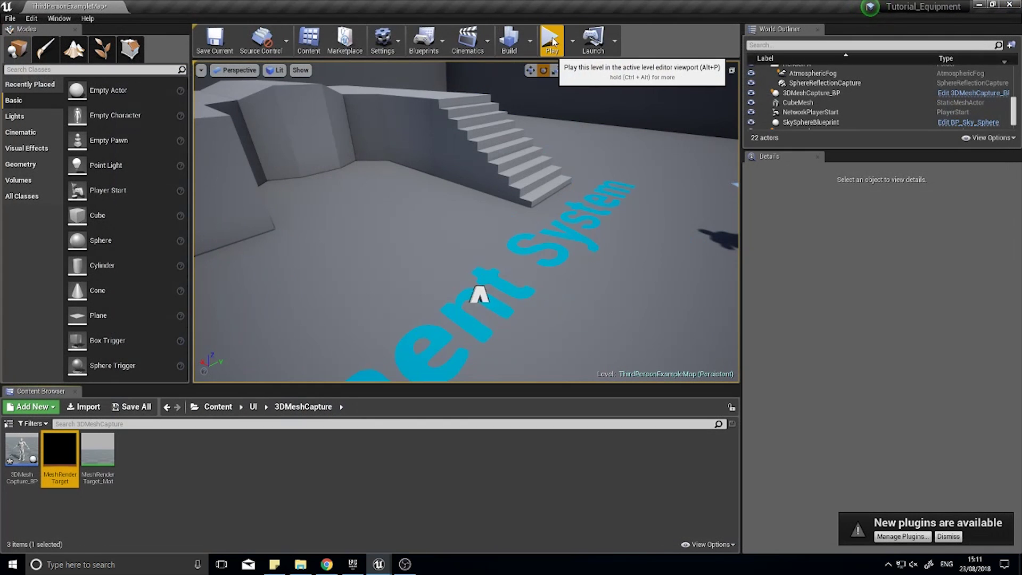
click(553, 41)
key(w)
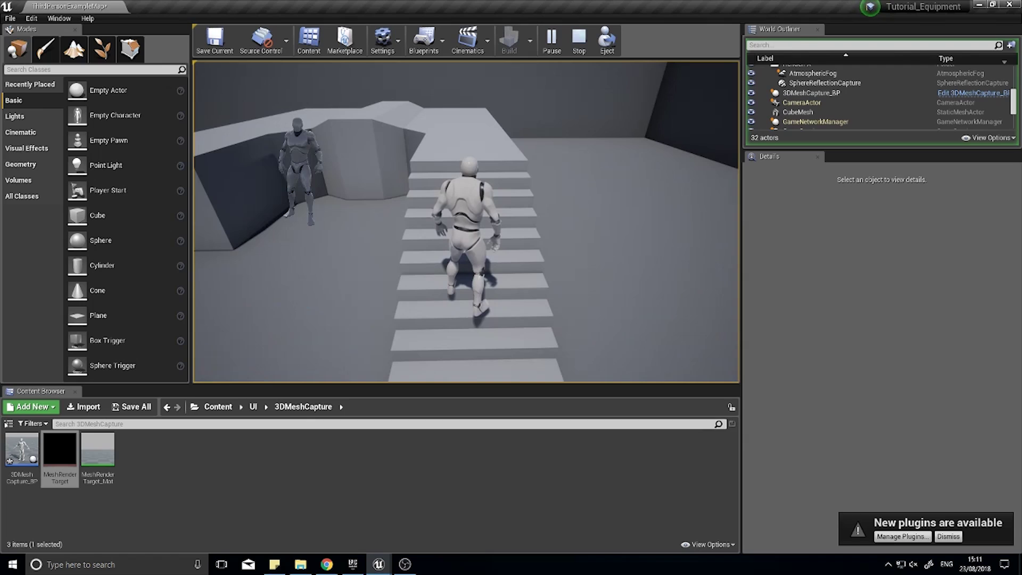
key(Escape)
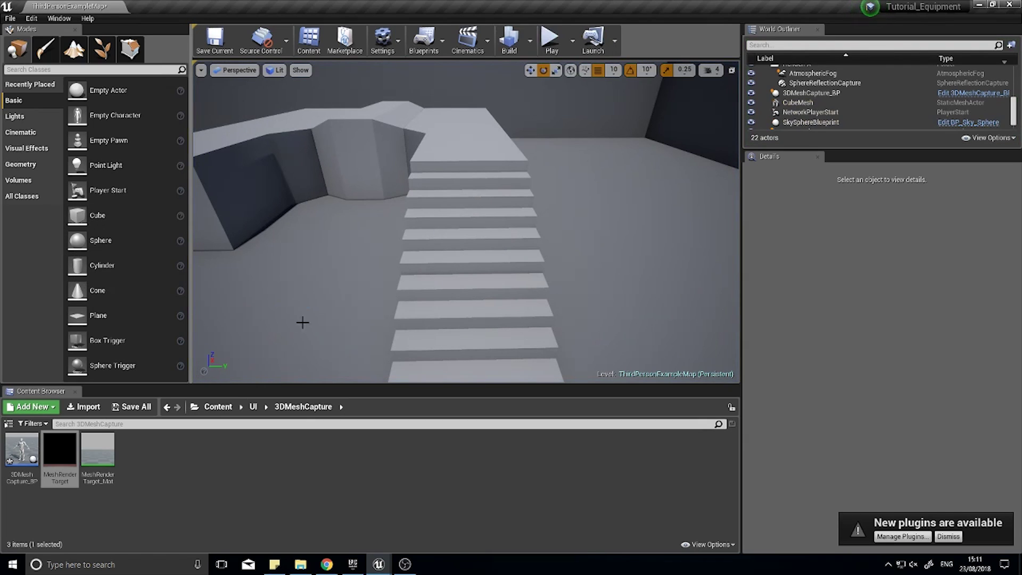